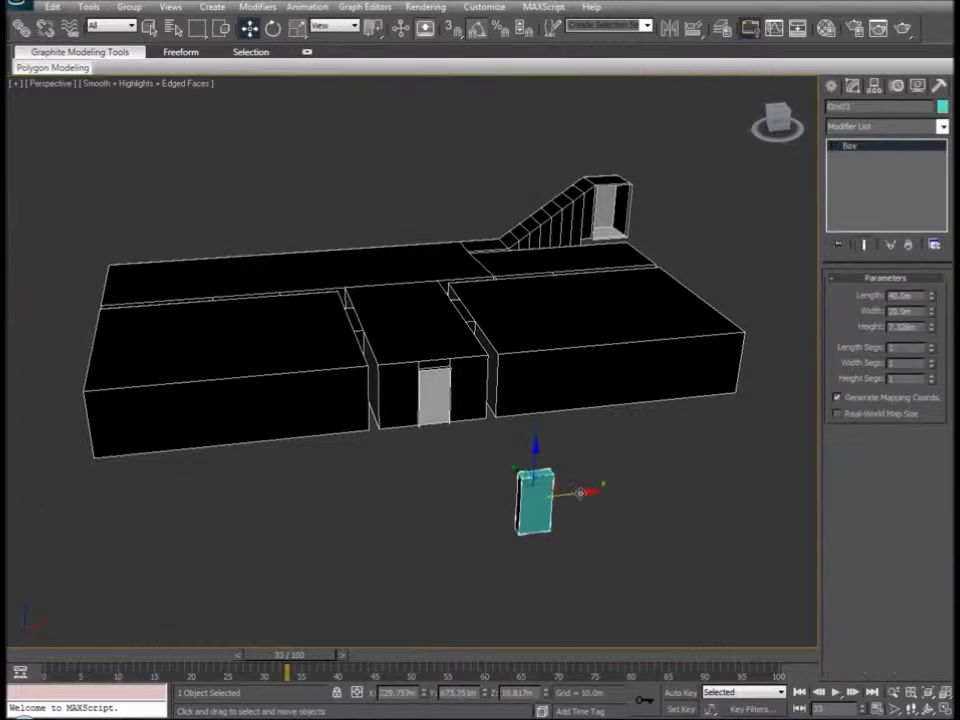
- Move the teal door box across the front of the building and place it against the wing at its opposite end
left_click_drag(535, 502, 193, 542)
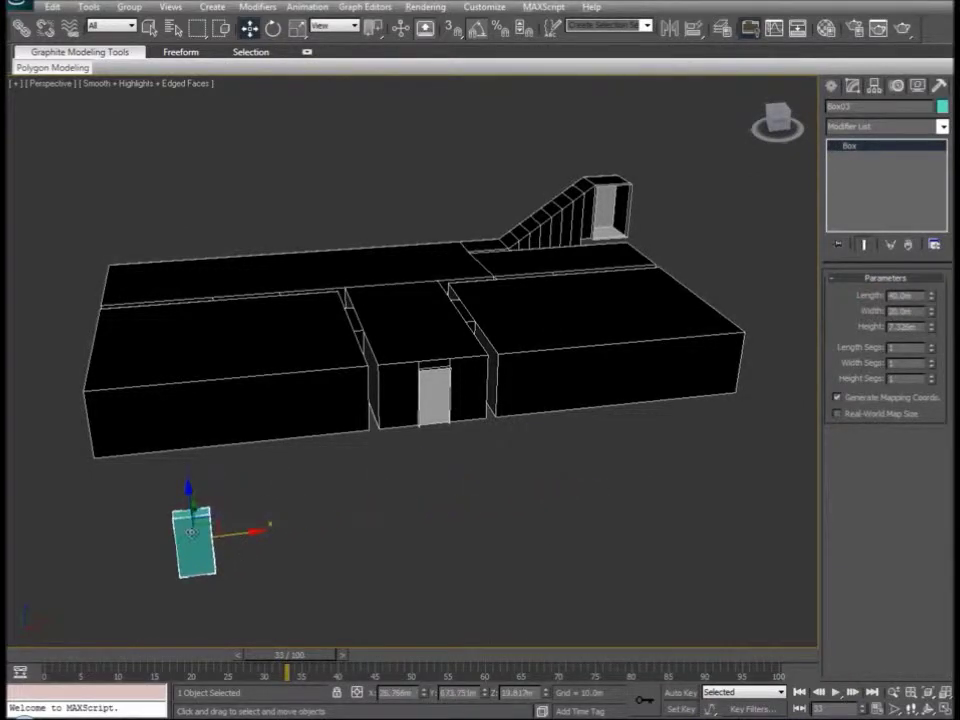
middle_click_drag(192, 533, 175, 512, "alt")
left_click_drag(437, 475, 345, 368)
- In the front view, shift the door box about 2.3 m toward the building's near end and align its base with the wall's bottom edge
key("f")
key("z")
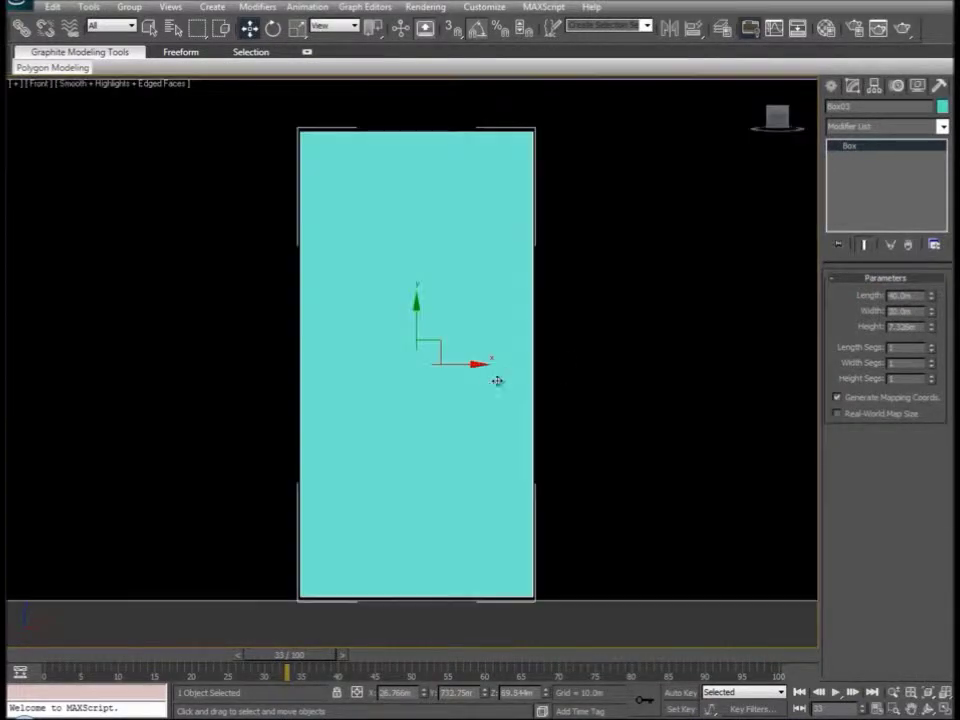
scroll(490, 390, "down", 8)
scroll(482, 400, "up", 4)
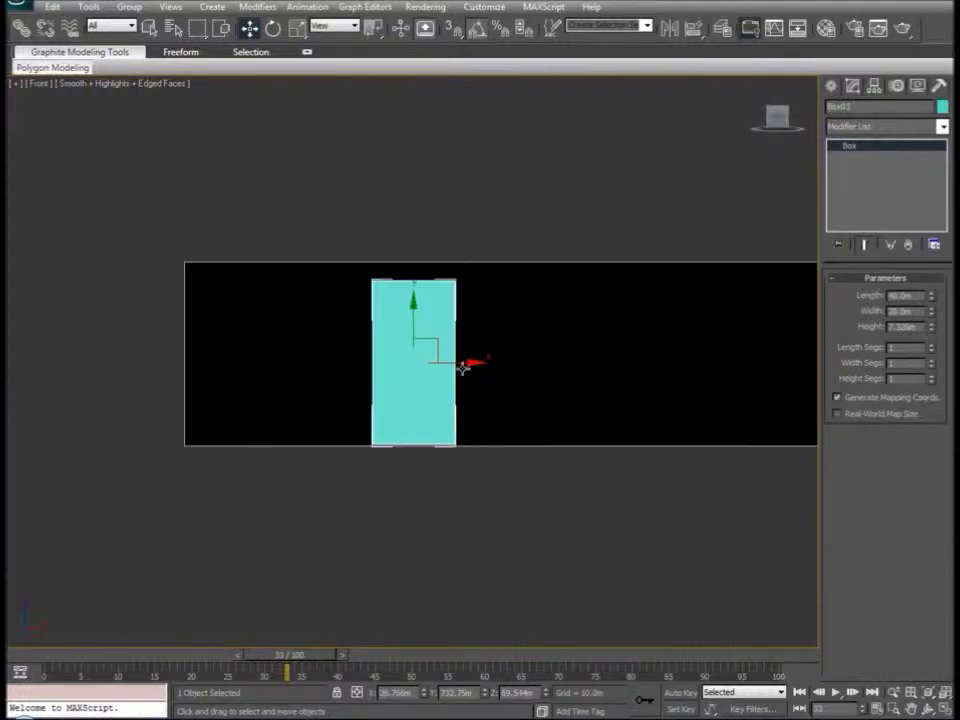
left_click_drag(460, 363, 451, 363)
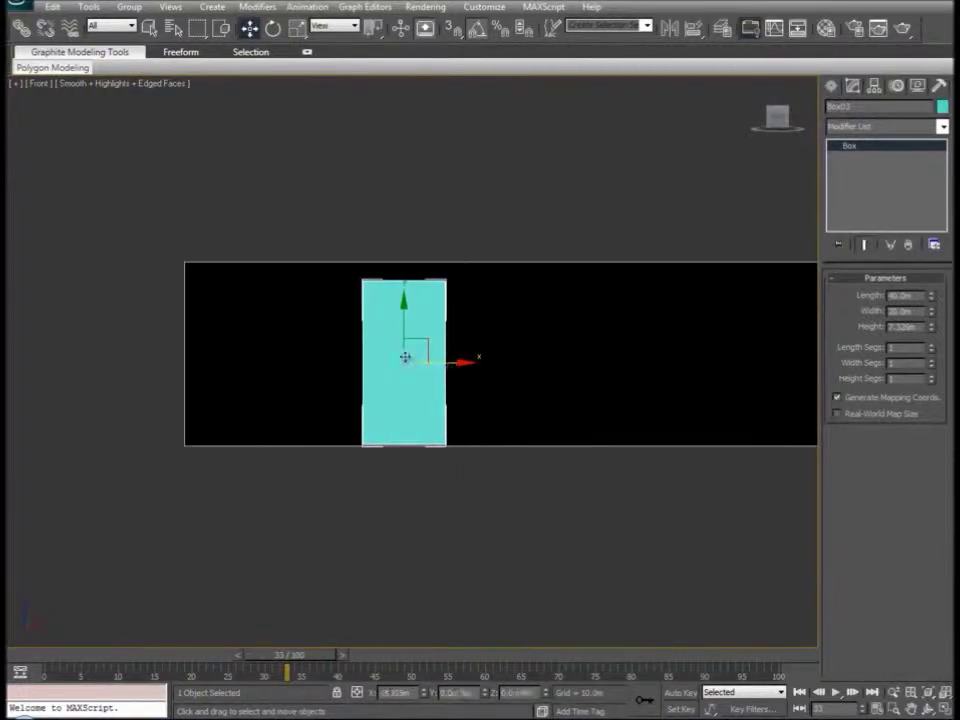
scroll(405, 357, "up", 3)
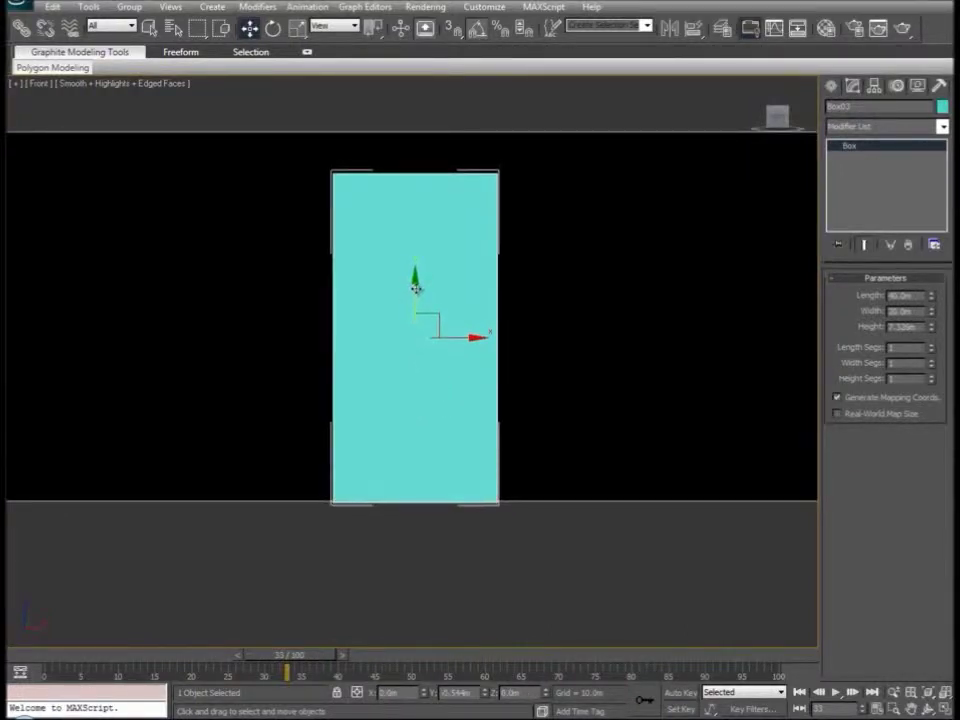
- Clone the door box as one copy about 312 m along X, onto the front of the wing below the stairs
scroll(405, 355, "down", 5)
middle_click_drag(553, 416, 468, 408)
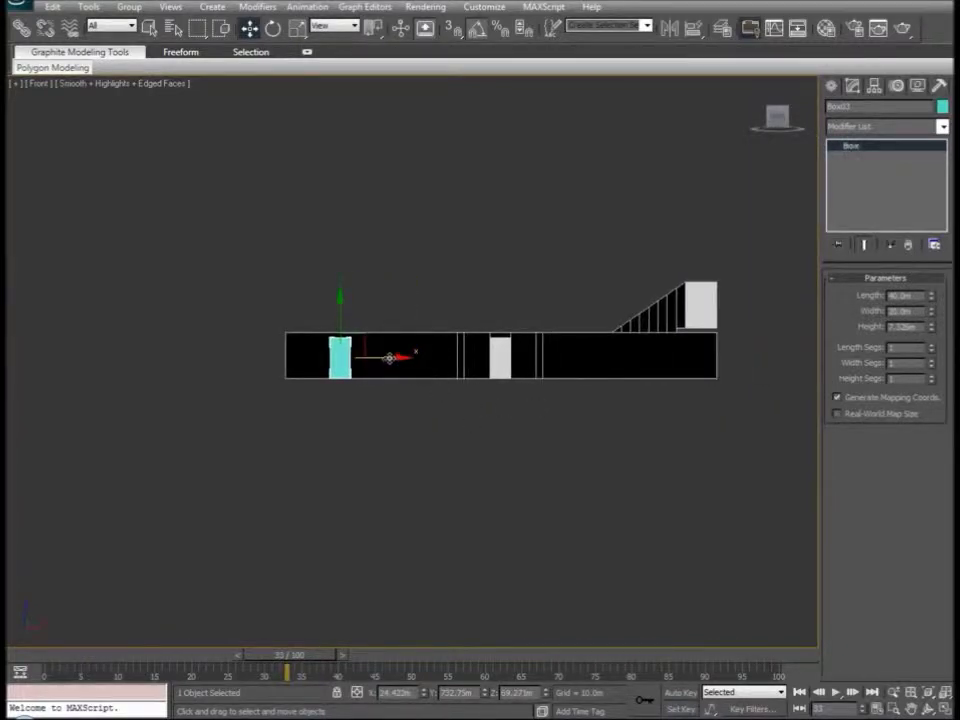
left_click_drag(389, 357, 709, 383, "shift")
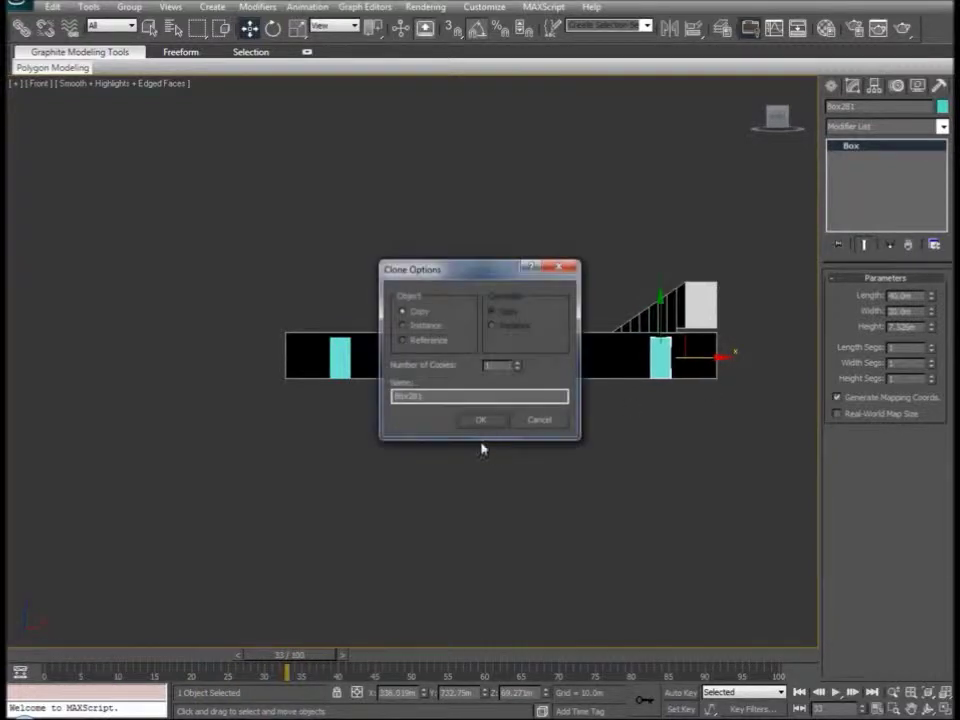
left_click(476, 420)
- Add edges to both wings' front walls and align them with the sides and tops of the two door boxes
key("p")
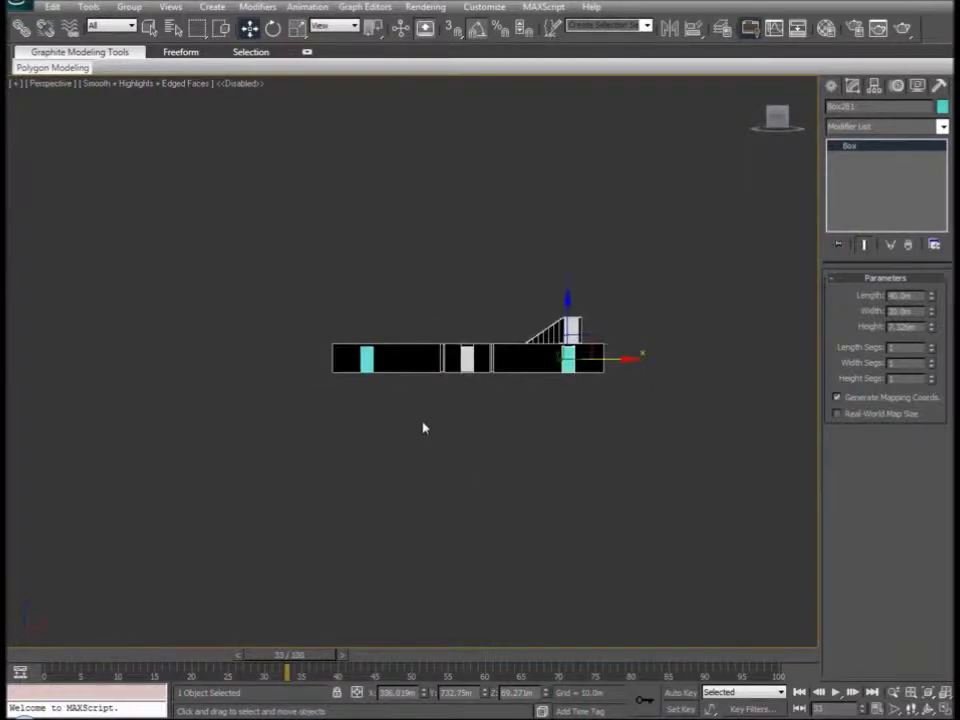
middle_click_drag(423, 428, 441, 454, "alt")
scroll(376, 376, "up", 4)
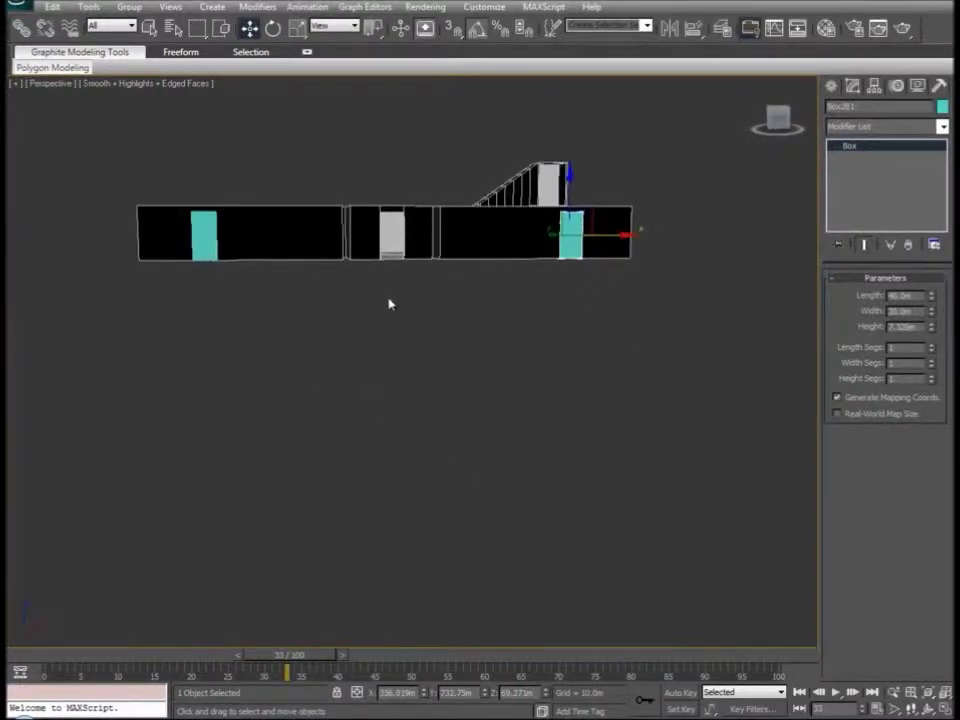
middle_click_drag(390, 304, 392, 306)
left_click(309, 258)
key("2")
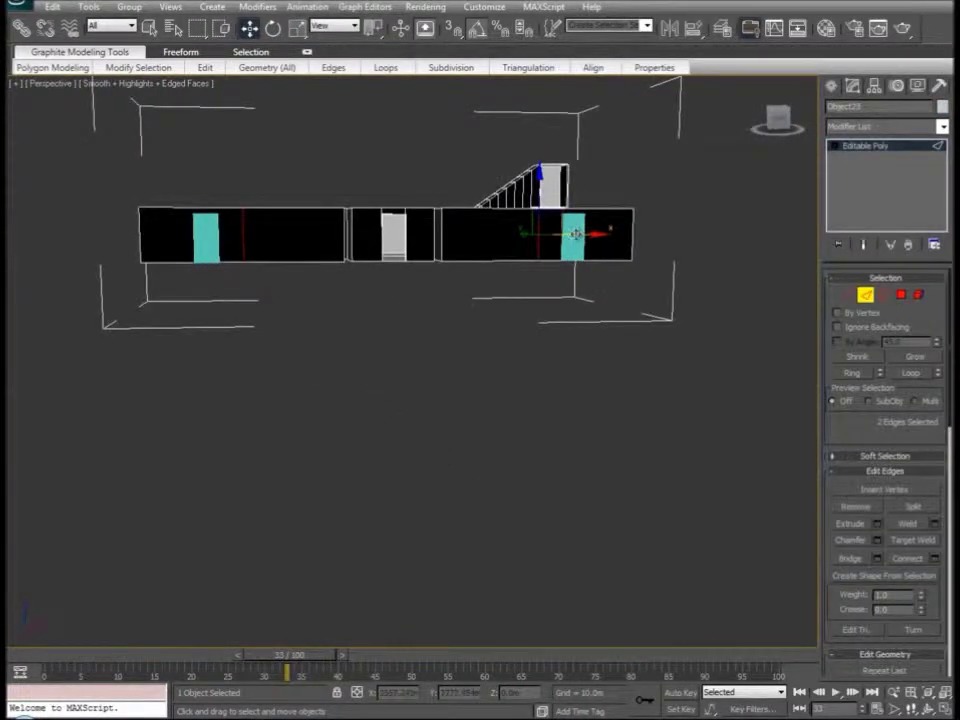
mouse_move(576, 233)
left_mouse_down()
mouse_move(553, 243)
mouse_move(588, 233)
left_mouse_up()
left_click_drag(596, 231, 598, 231)
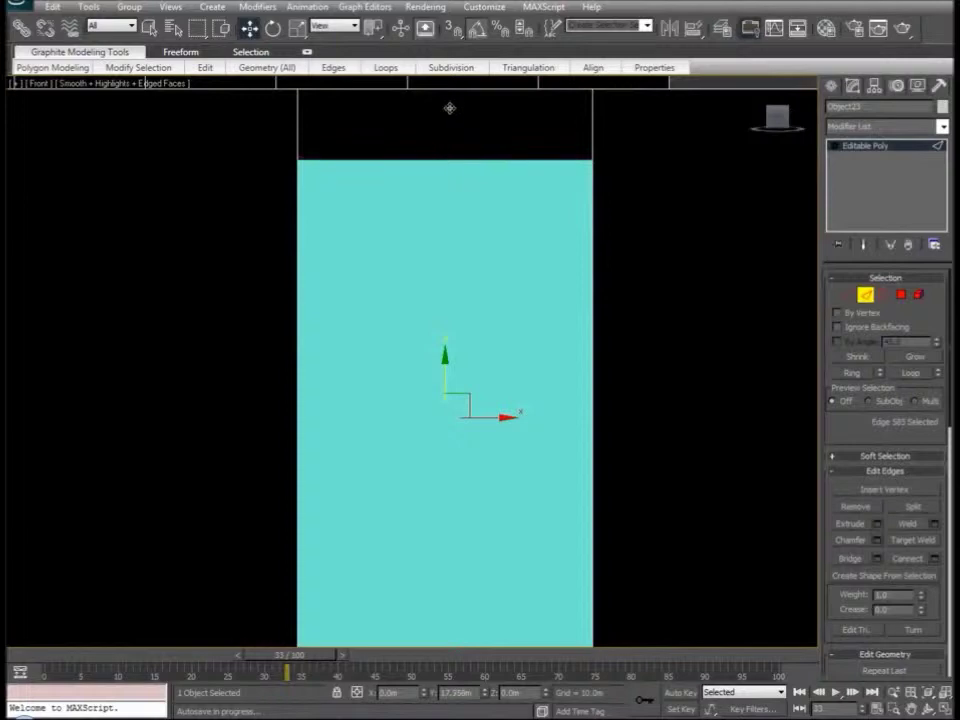
scroll(475, 223, "down", 6)
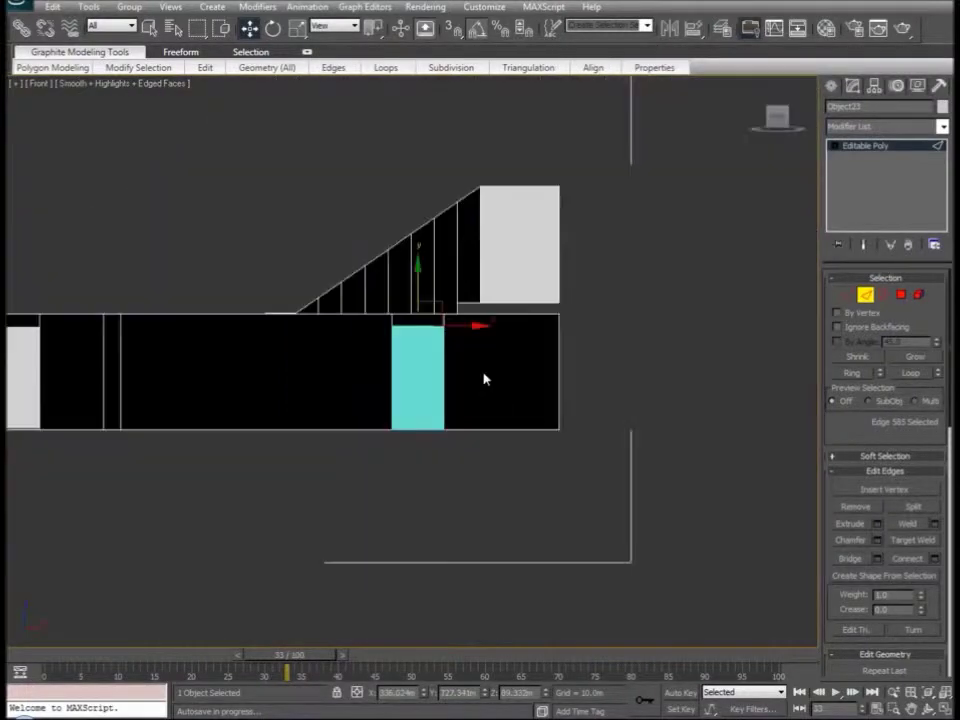
middle_click_drag(484, 379, 674, 379)
left_click(870, 299)
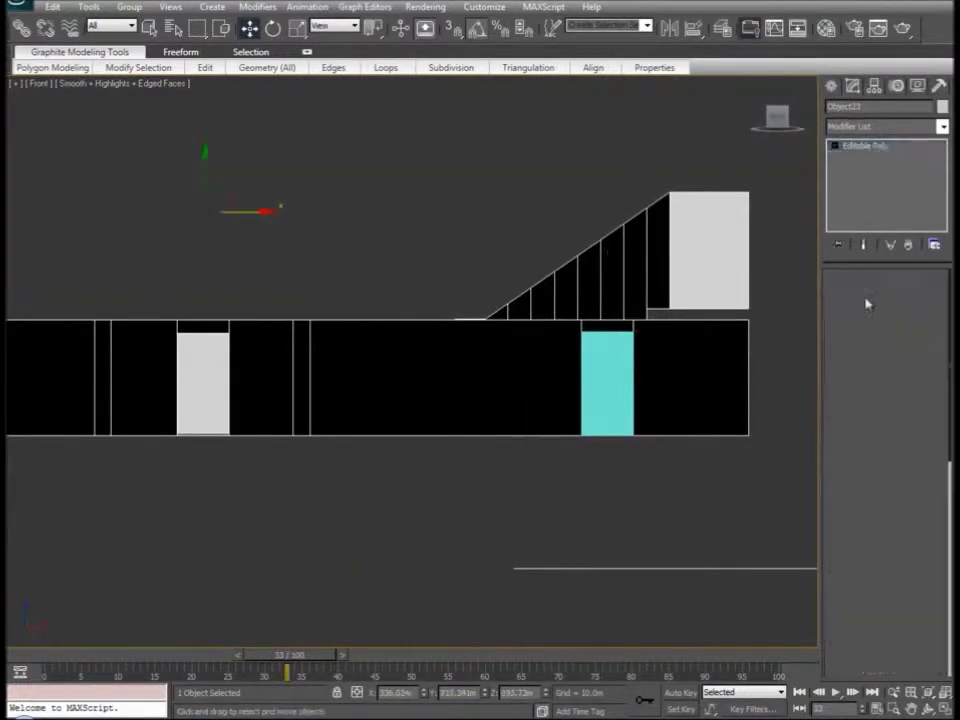
- Select both teal door boxes and move them away from the building's front walls
key("p")
left_click(380, 460)
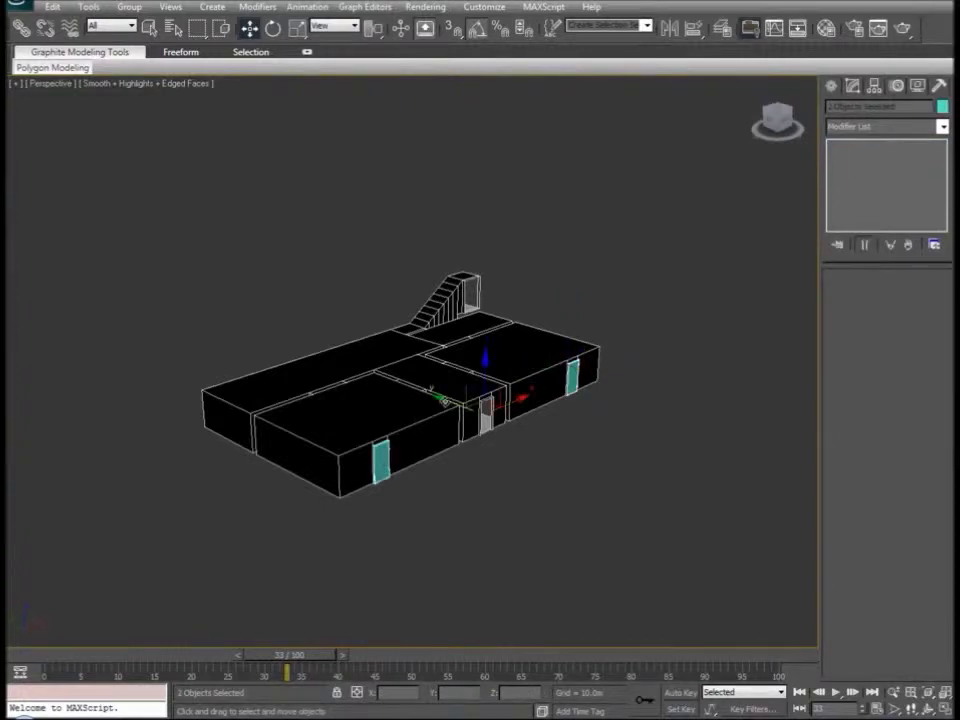
left_click_drag(422, 408, 544, 486)
middle_click_drag(544, 486, 478, 396)
scroll(478, 396, "up", 5)
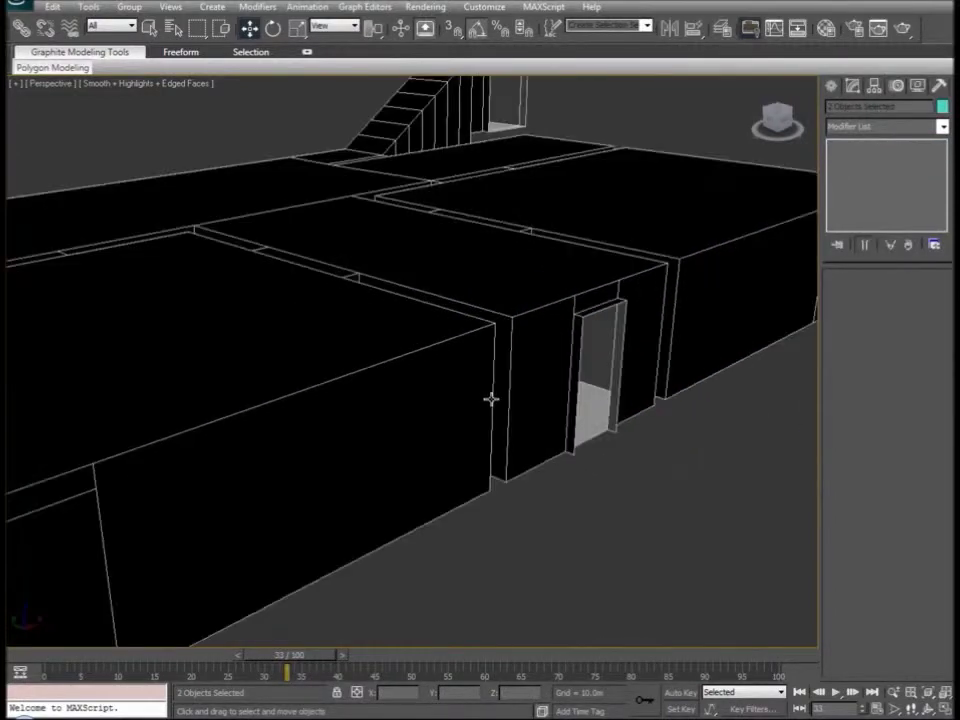
scroll(491, 396, "down", 4)
- Select the door-shaped polygons on both wings' front walls and extrude them with zero height
left_click(606, 315)
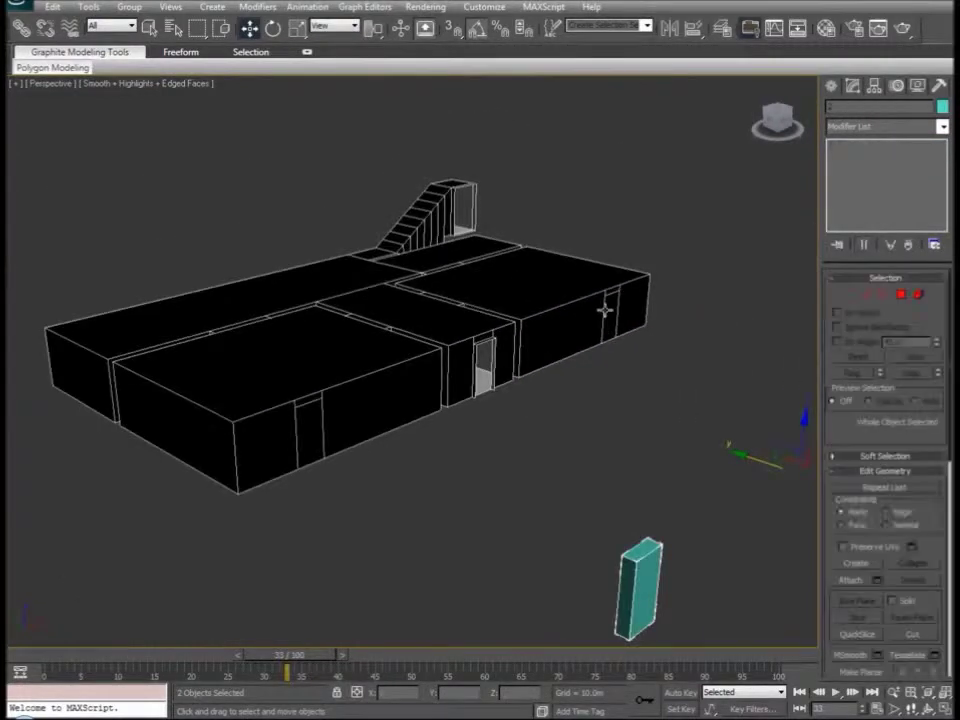
left_click(901, 294)
left_click(613, 312)
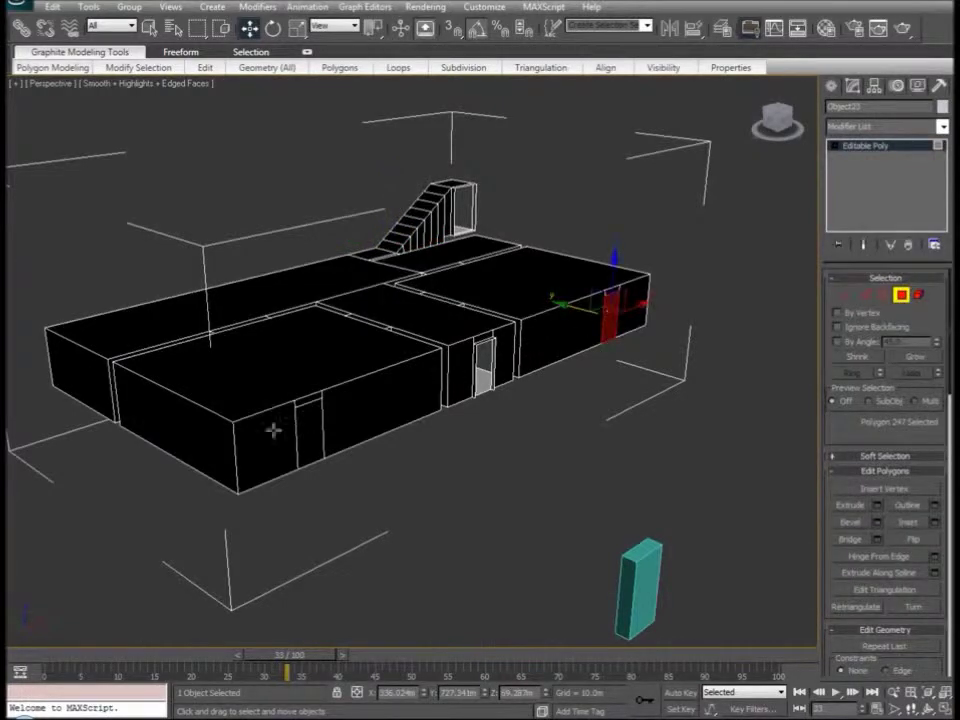
left_click(311, 430, "ctrl")
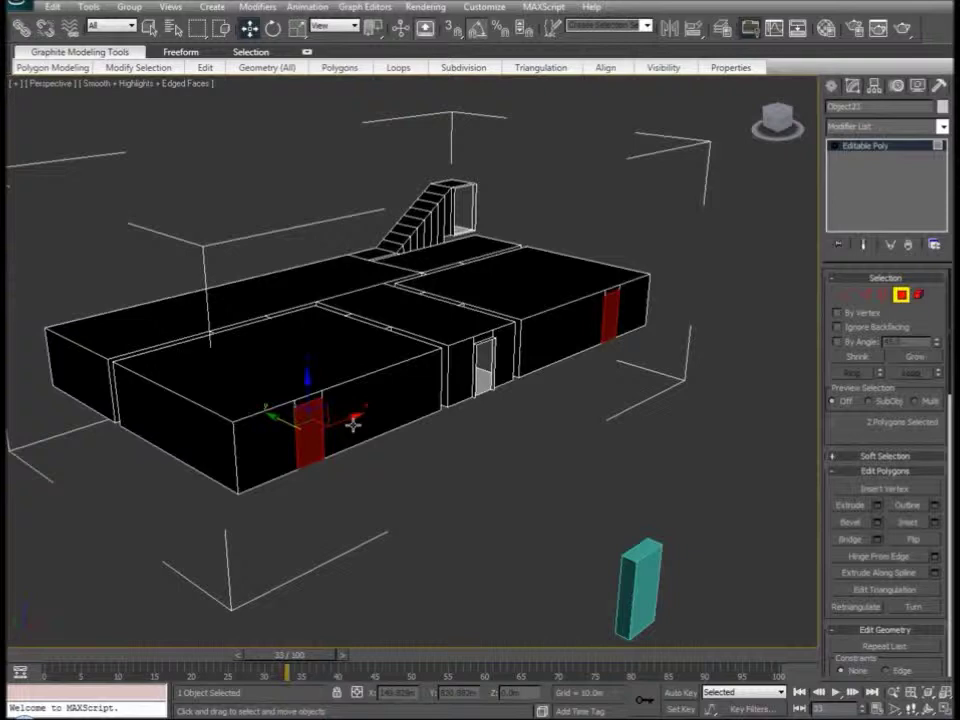
key("l")
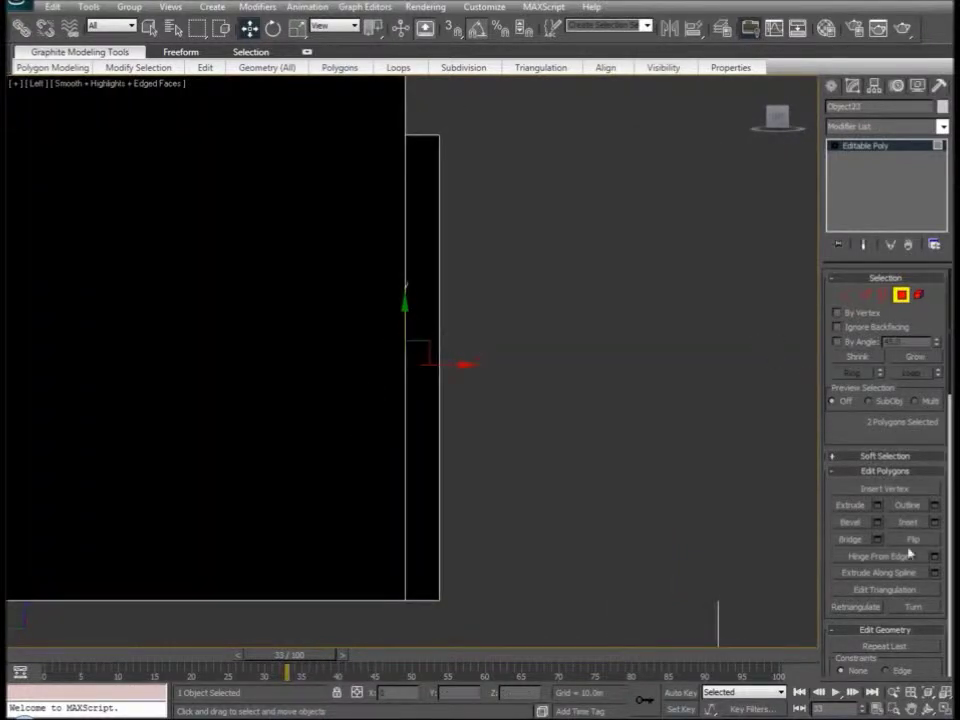
left_click(877, 505)
left_click(680, 508)
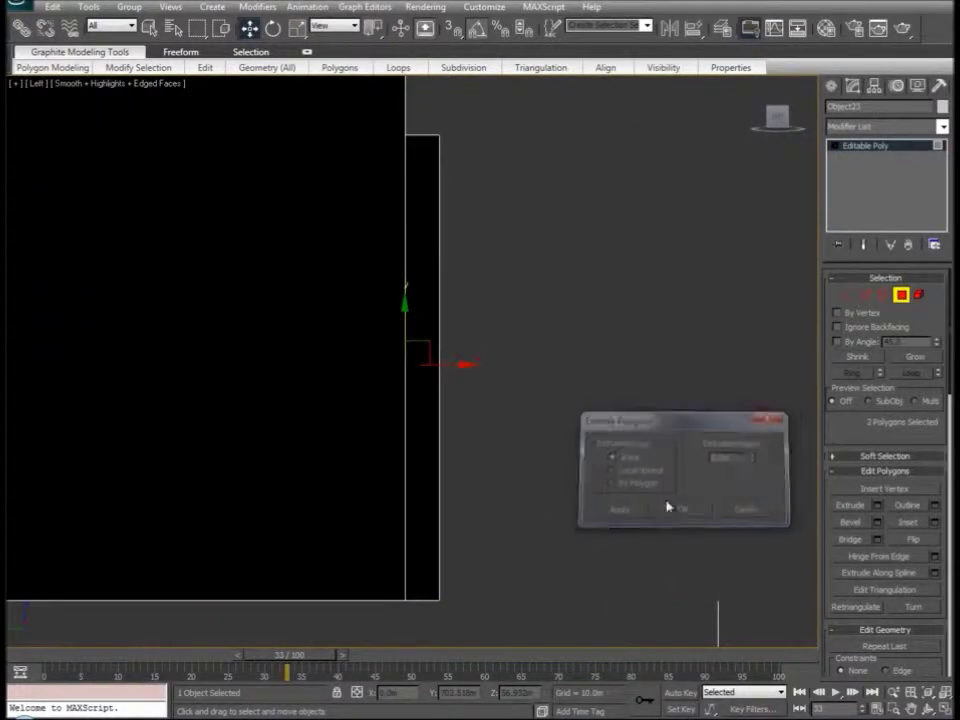
- Move the two extruded door faces outward until they are flush with the front of the middle doorway's frame
left_click_drag(455, 366, 490, 365)
key("f")
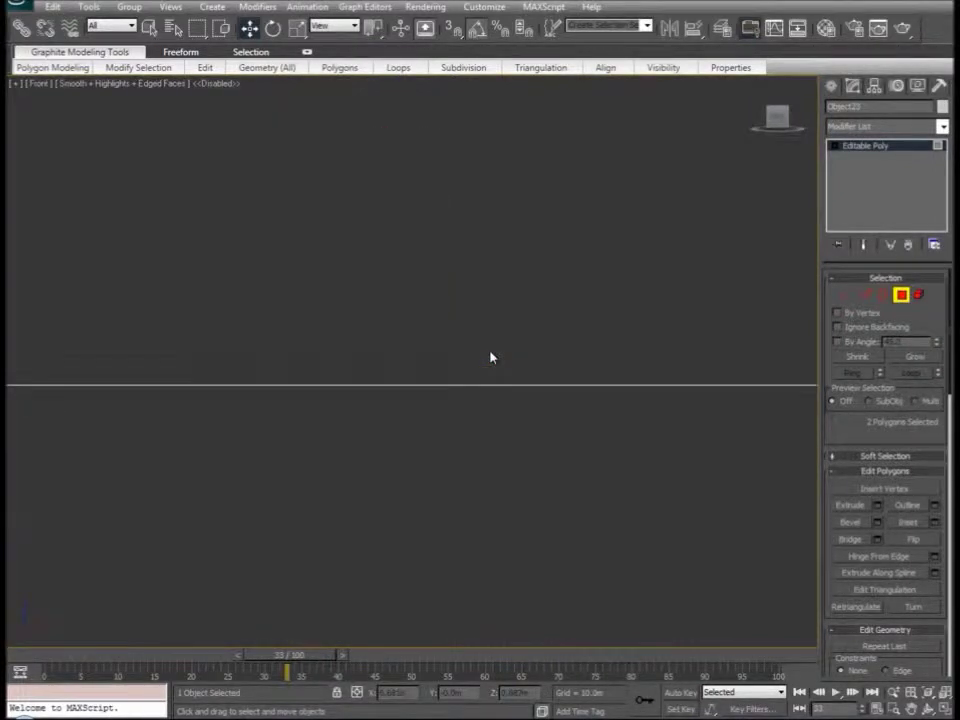
key("z")
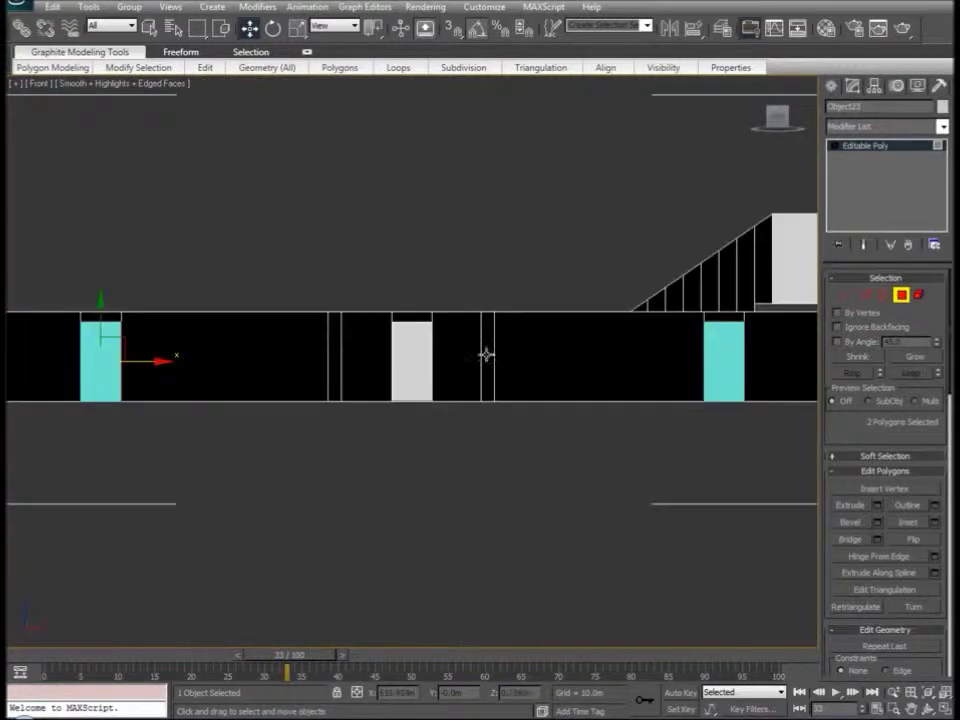
- Select the vertices along the tops of the door frames in the left view and scale them level
key("l")
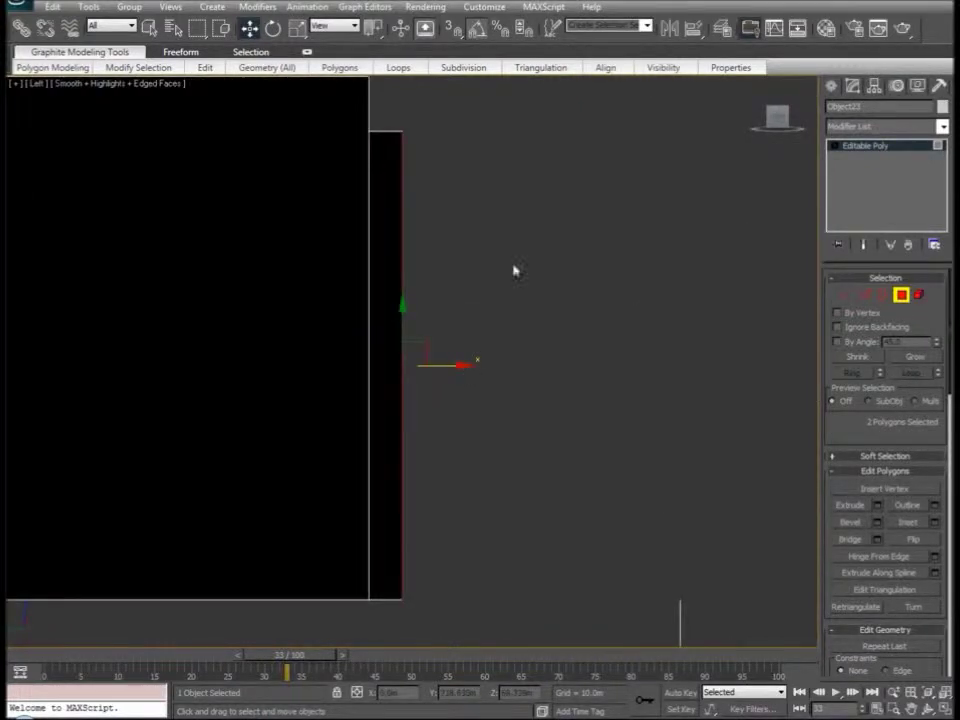
left_click(848, 295)
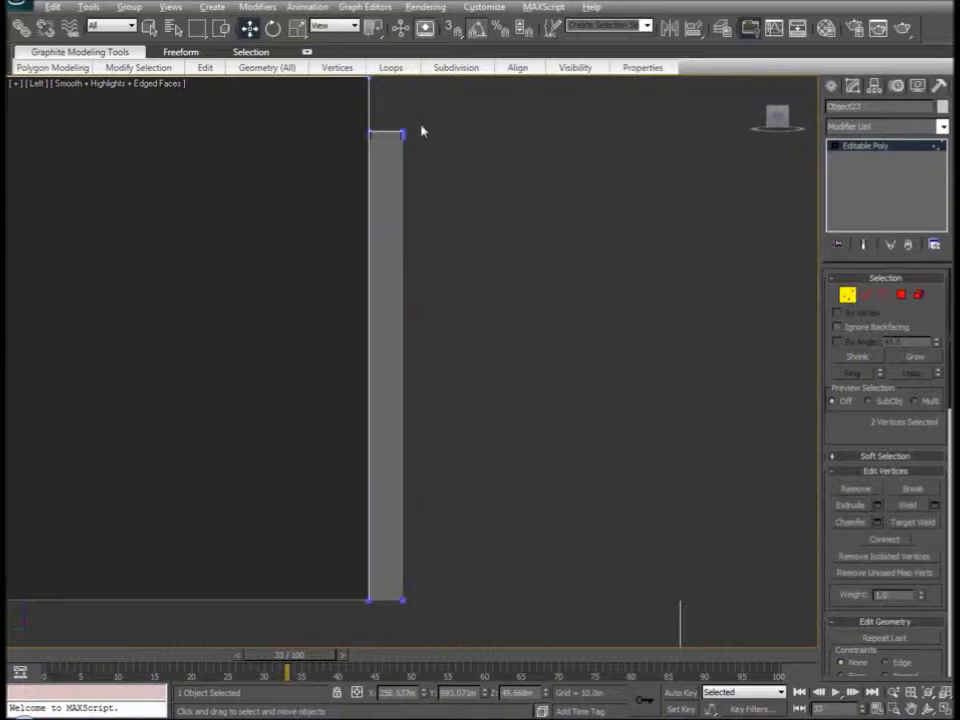
left_click_drag(388, 131, 351, 135)
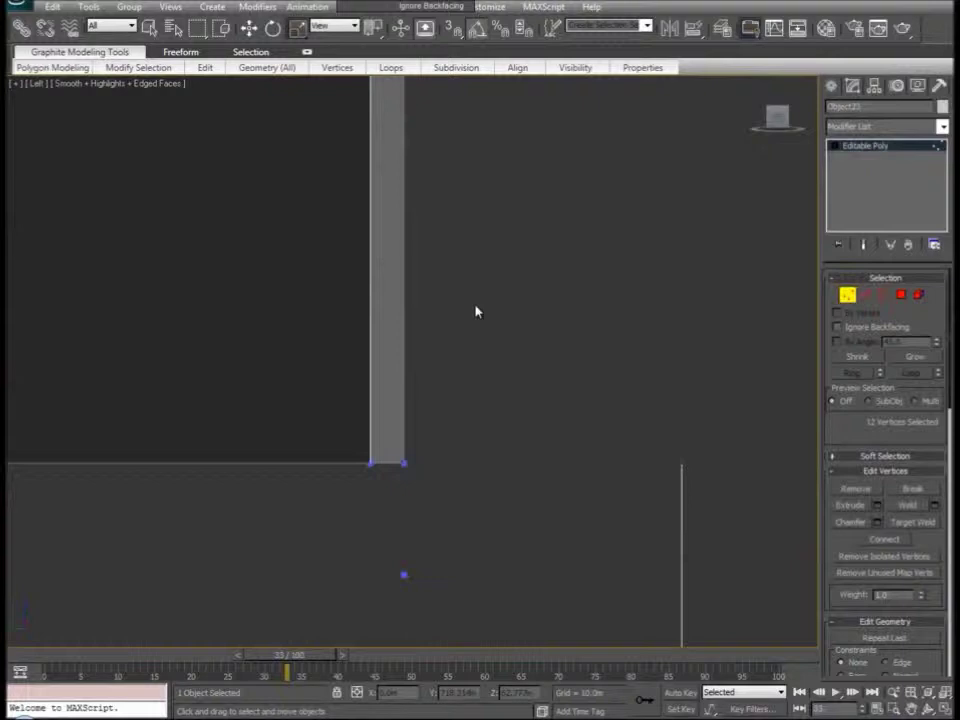
- Delete the side and top frame polygons protruding around the middle doorway
key("p")
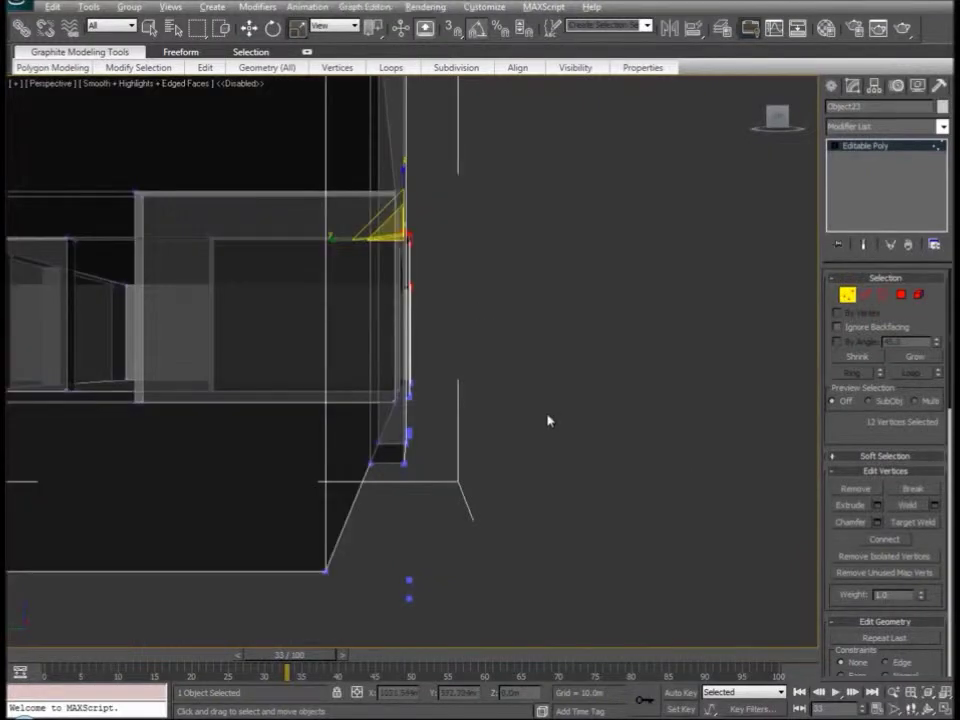
middle_click_drag(549, 420, 598, 295, "alt")
middle_click_drag(631, 345, 60, 392, "alt")
key("2")
scroll(341, 348, "up", 3)
middle_click_drag(340, 348, 492, 368, "alt")
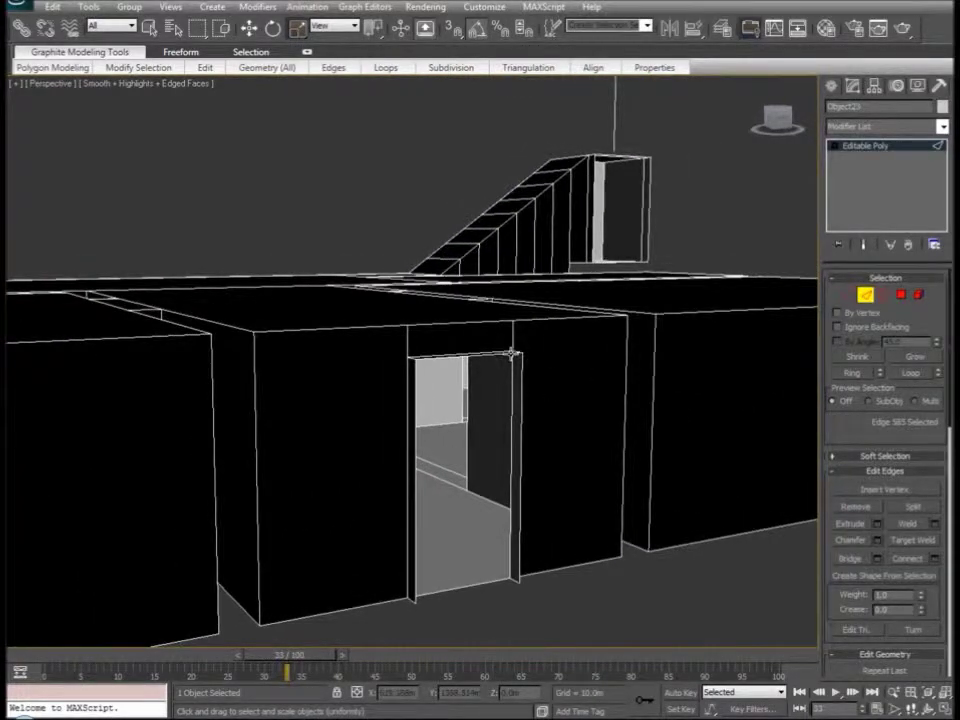
left_click(901, 294)
left_click(517, 439)
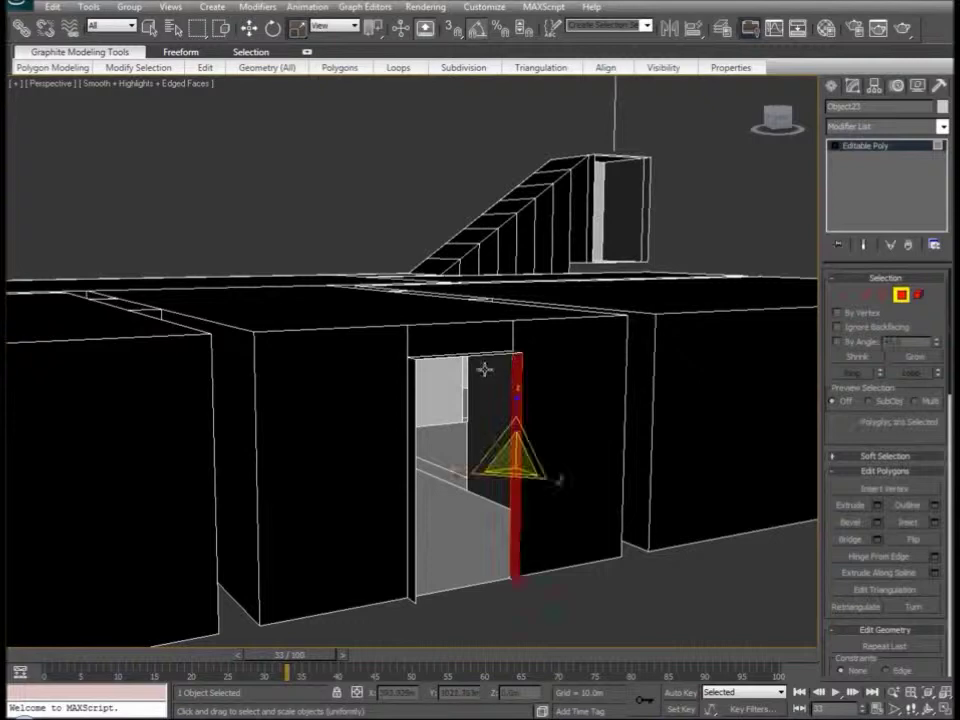
left_click(480, 355, "ctrl")
left_click(411, 398, "ctrl")
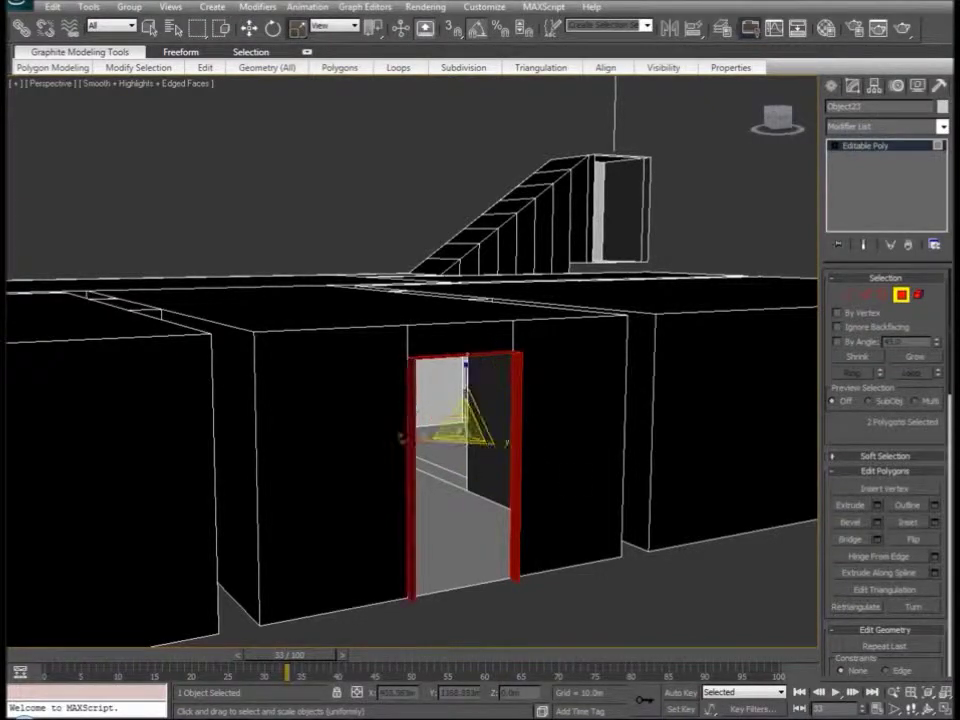
key("Delete")
left_click(612, 516)
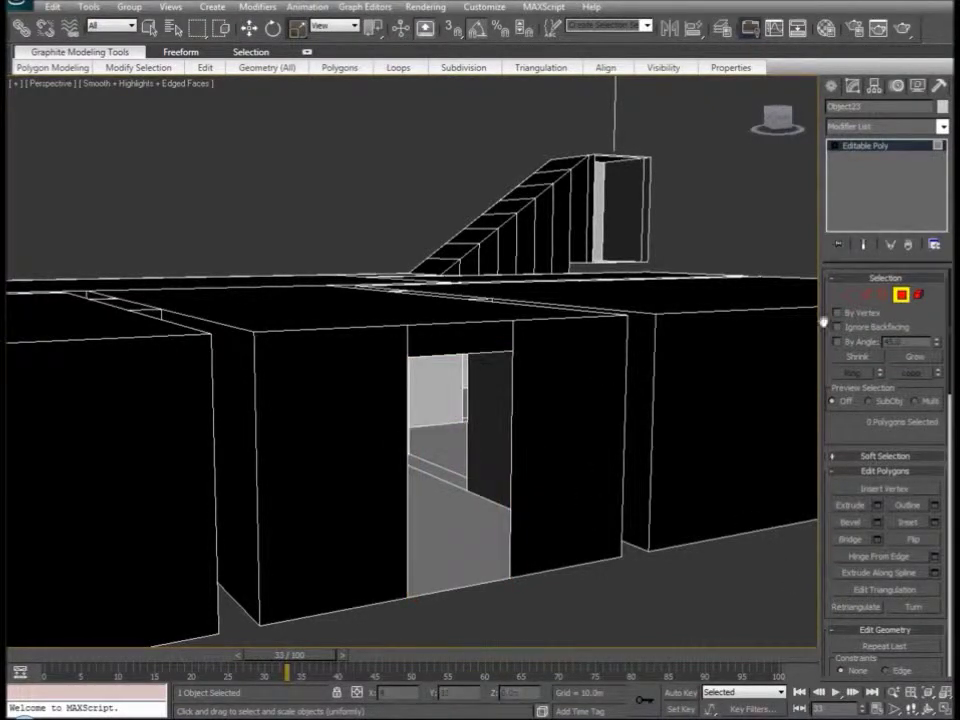
- Move the middle doorway's top edge down about 38.5 m to the ground line to close the opening
left_click(866, 296)
left_click(499, 349)
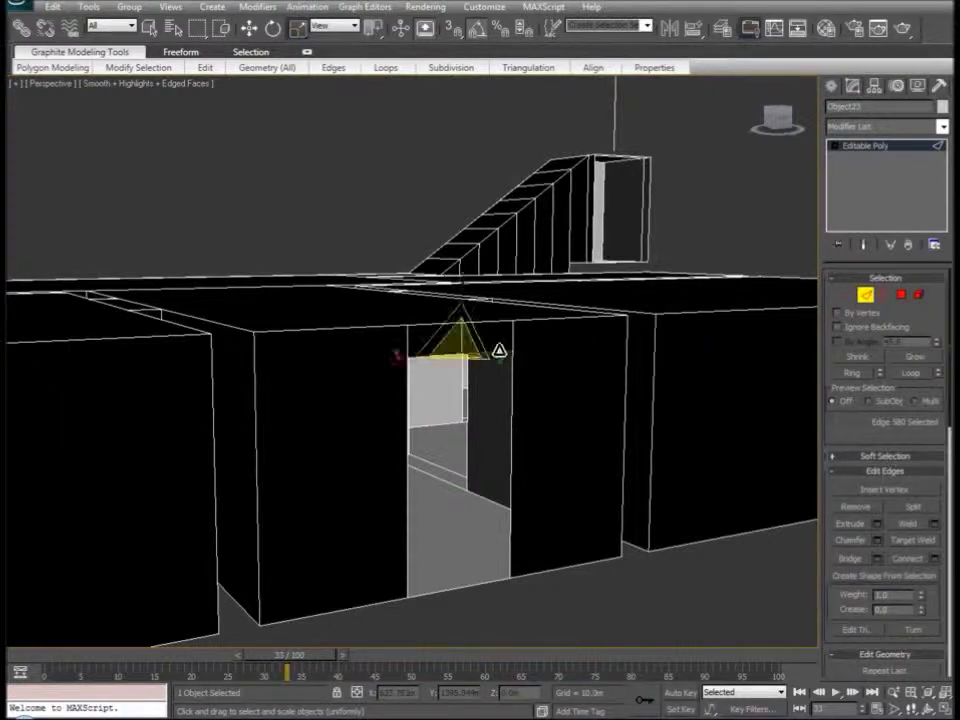
right_click(458, 320)
left_click(460, 328)
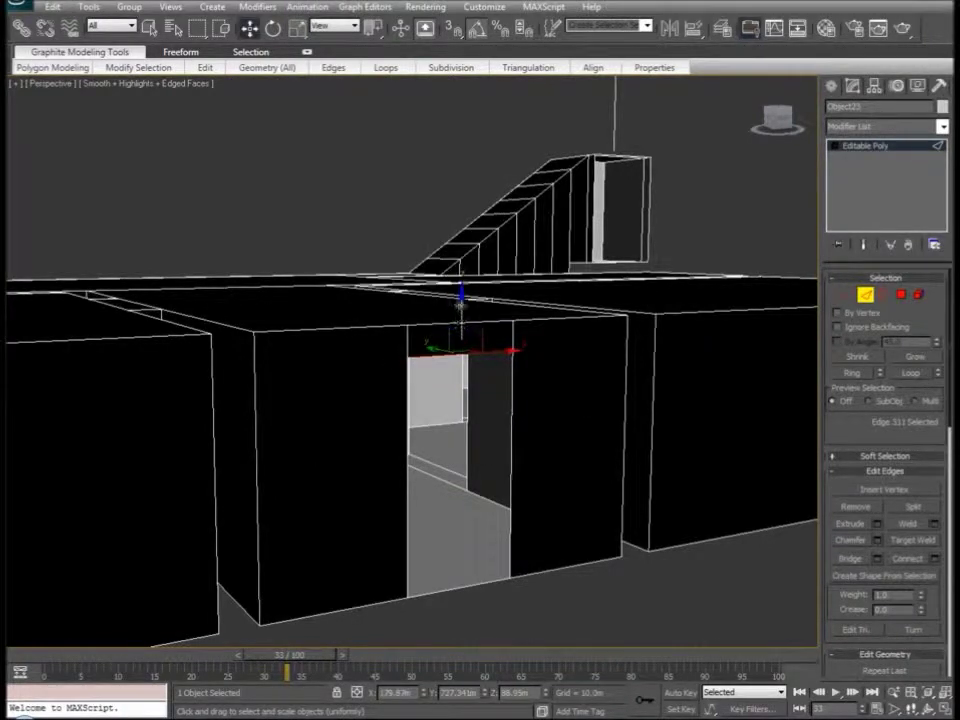
left_click_drag(460, 305, 463, 537)
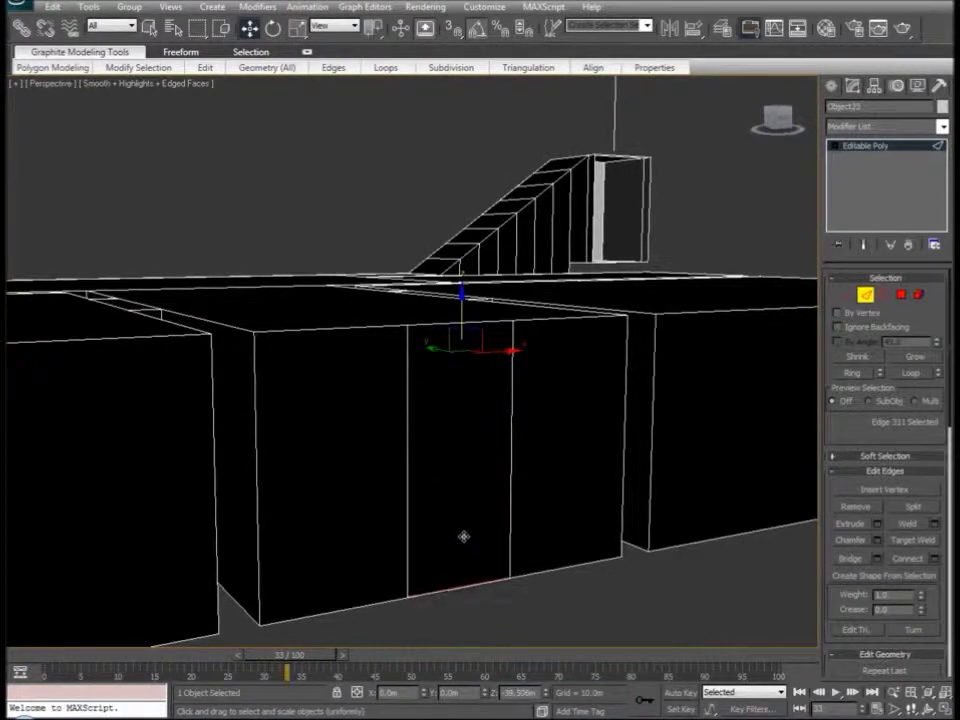
- Weld the vertices at the two bottom corners of the middle doorway
left_click(850, 296)
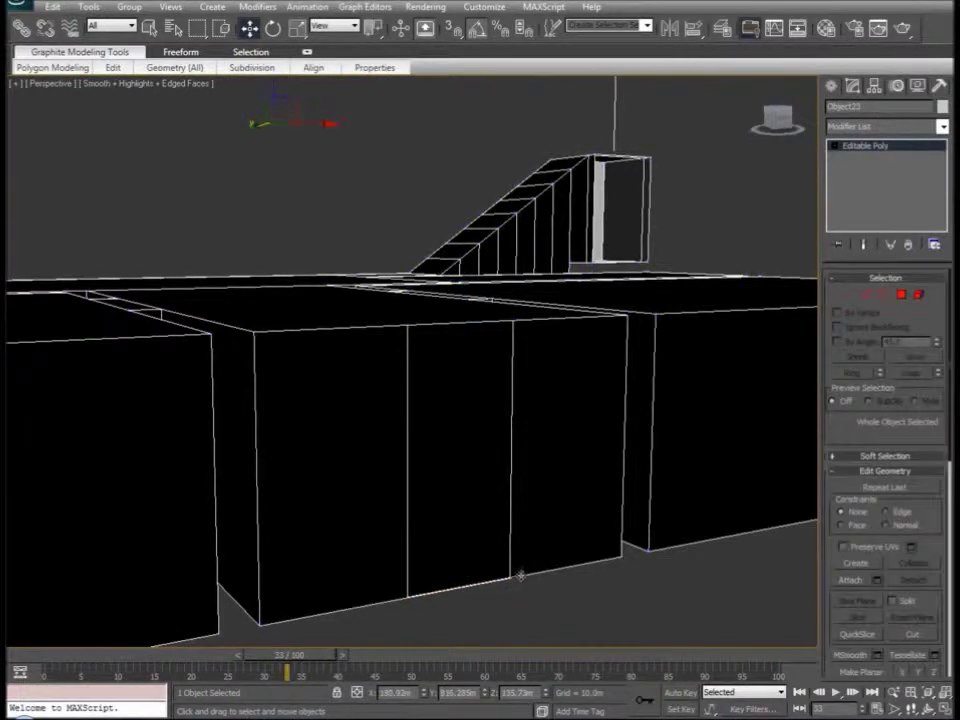
left_click(852, 295)
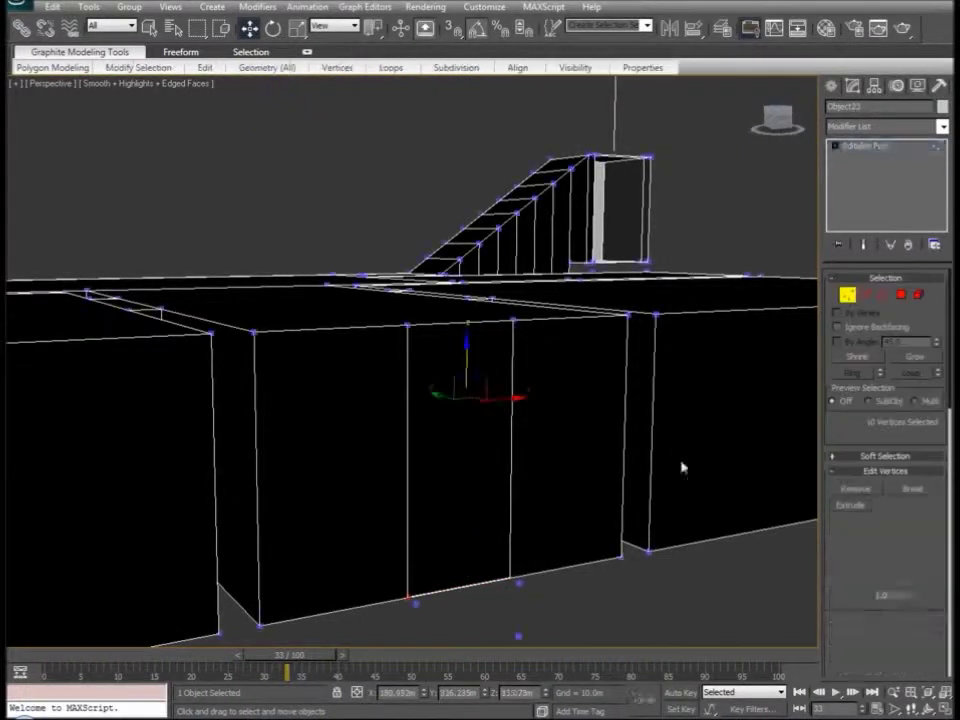
left_click(508, 584)
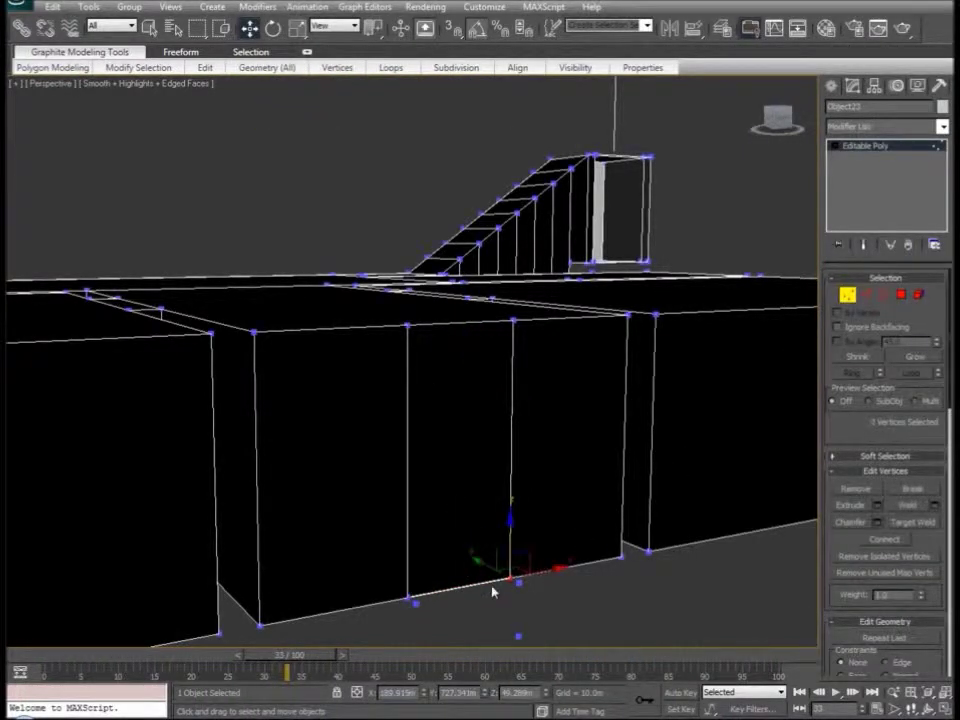
left_click(412, 602, "ctrl")
left_click(903, 508)
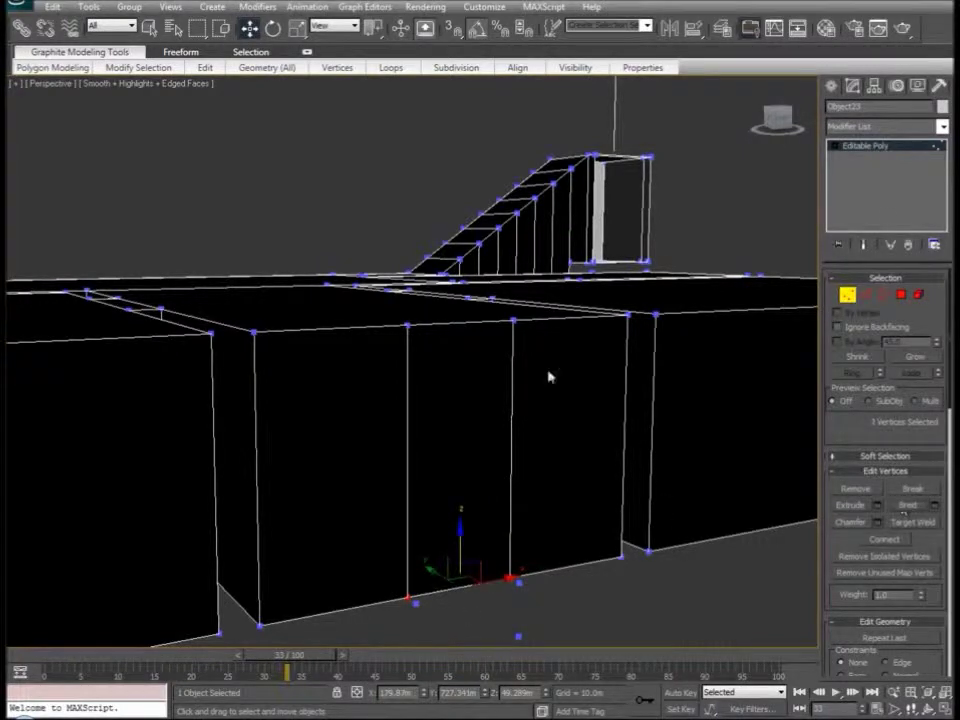
- Remove the middle doorway's two vertical edges and the vertices left at their top and bottom ends
left_click(868, 296)
left_click(510, 360)
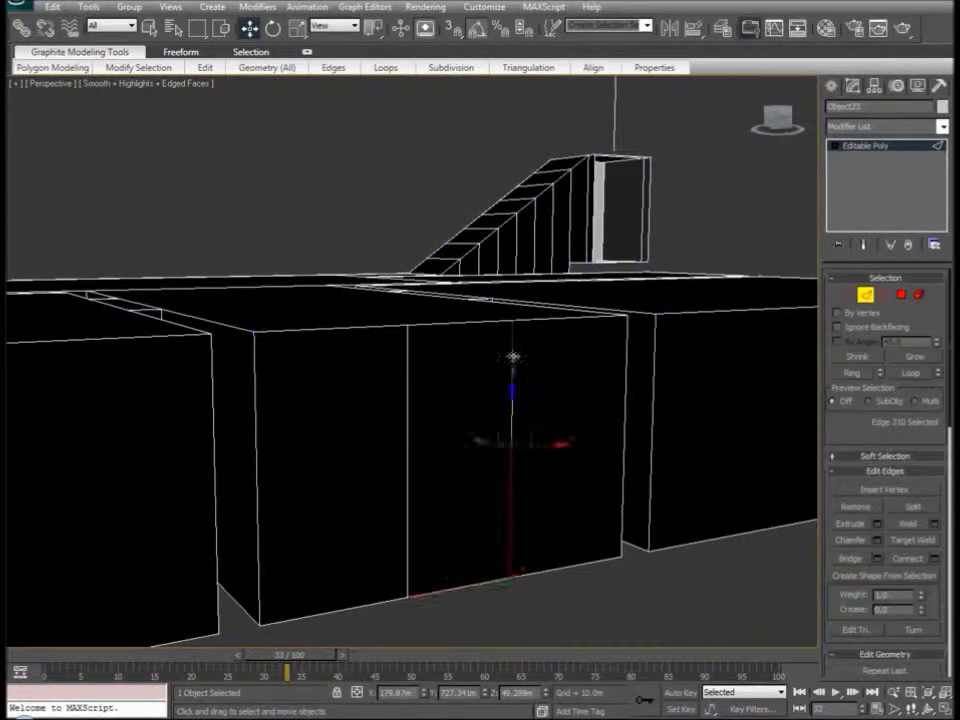
left_click(406, 376, "ctrl")
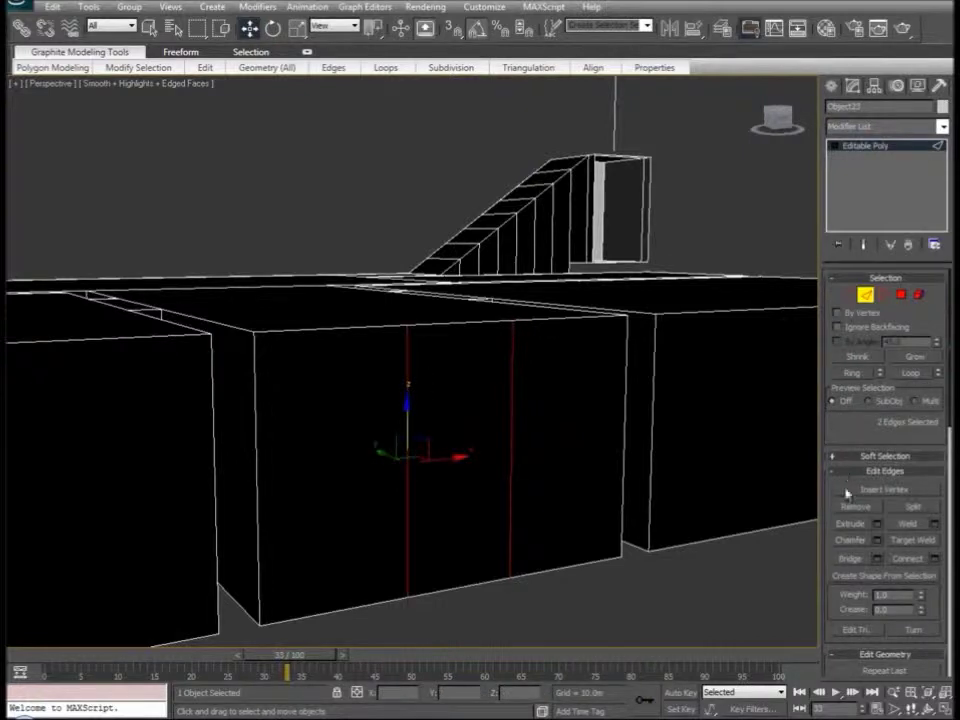
left_click(847, 294)
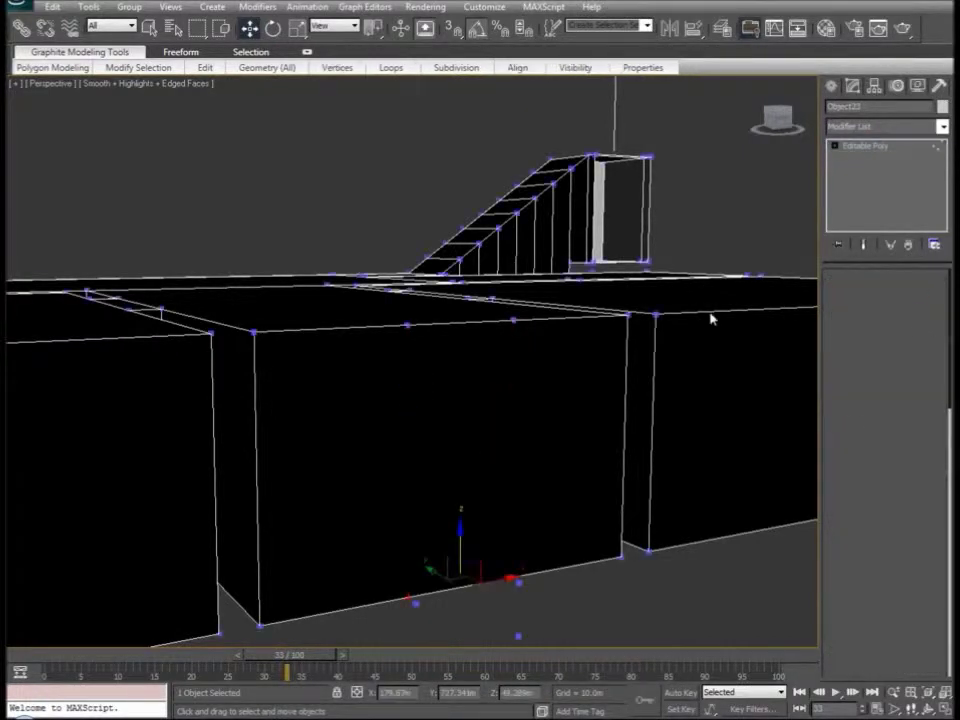
left_click(511, 320)
left_click(406, 324, "ctrl")
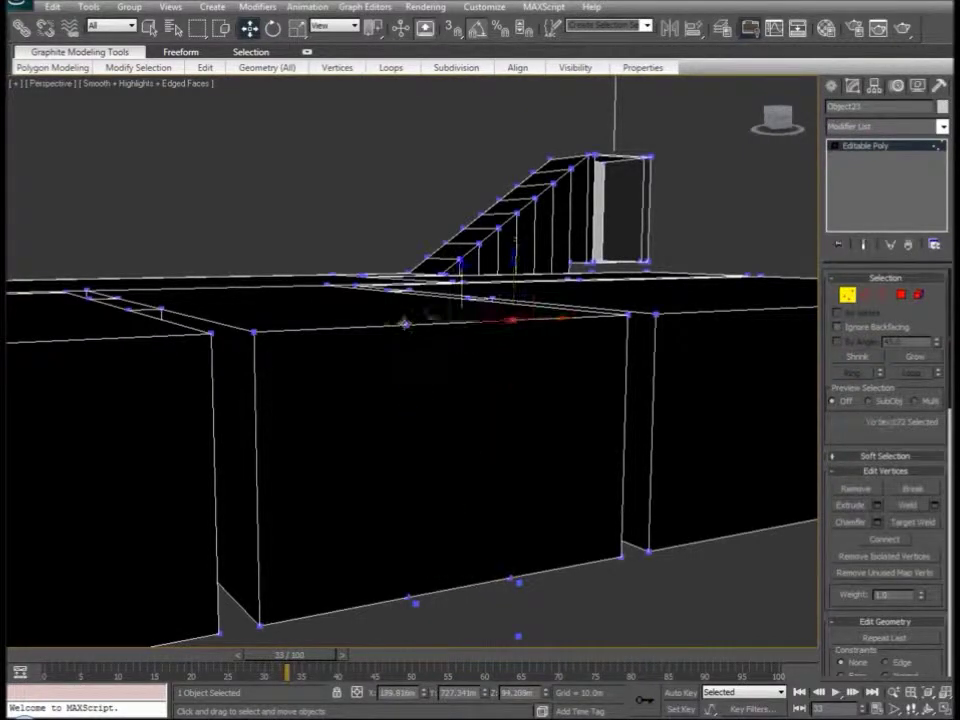
left_click(409, 598, "ctrl")
left_click(510, 579, "ctrl")
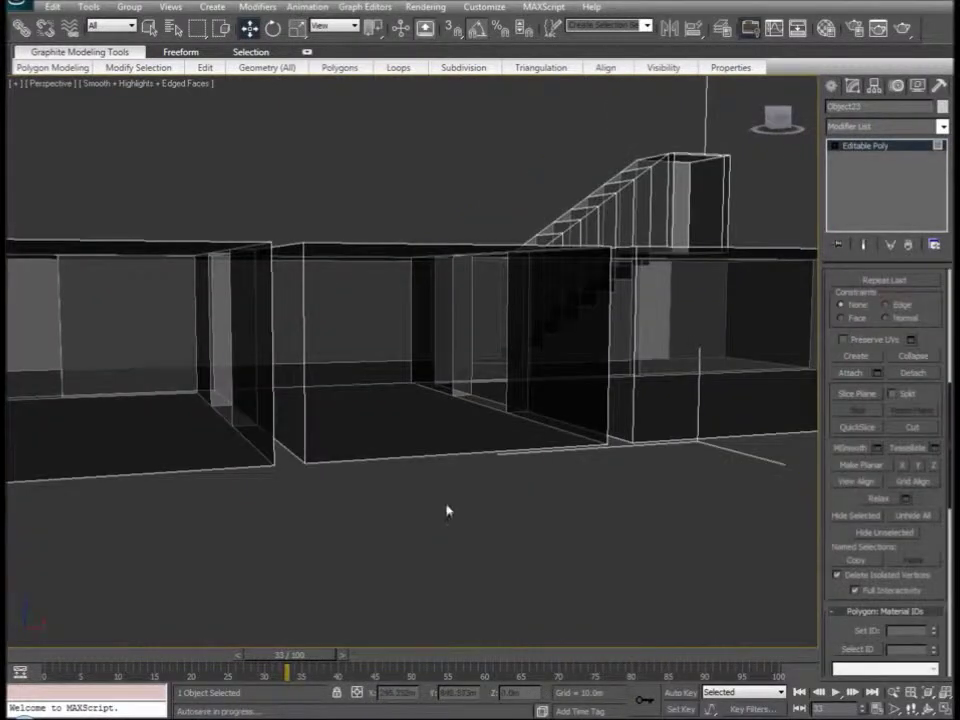
- Move one door box across the building onto the opposite long outer wall and fine-tune its position in the front view
middle_click_drag(448, 510, 510, 514, "alt")
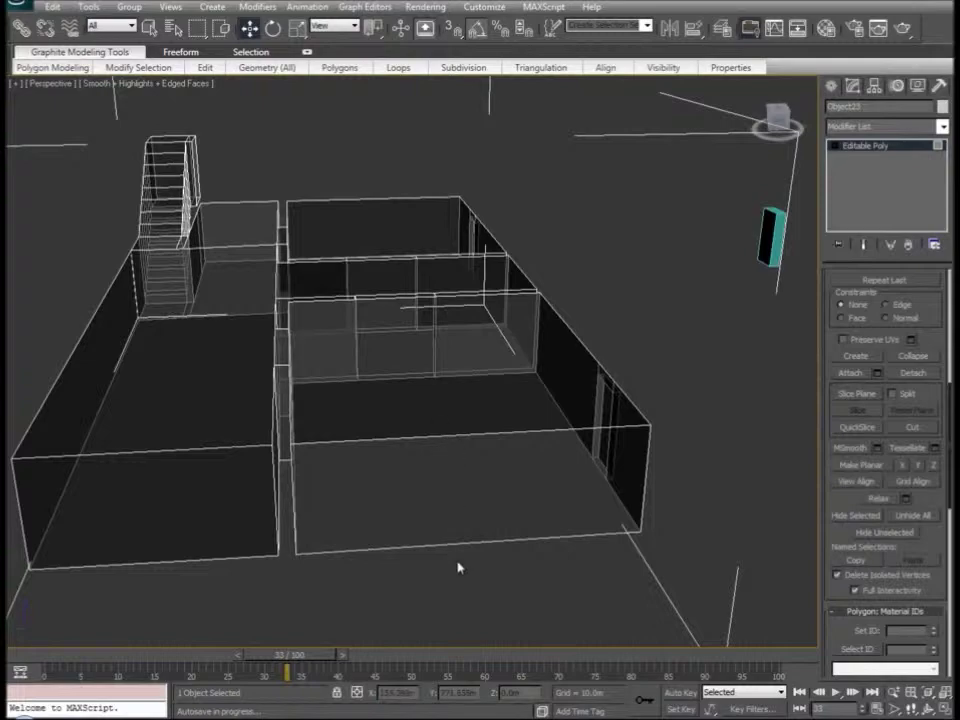
middle_click_drag(184, 502, 342, 502)
middle_click_drag(228, 499, 312, 439, "alt")
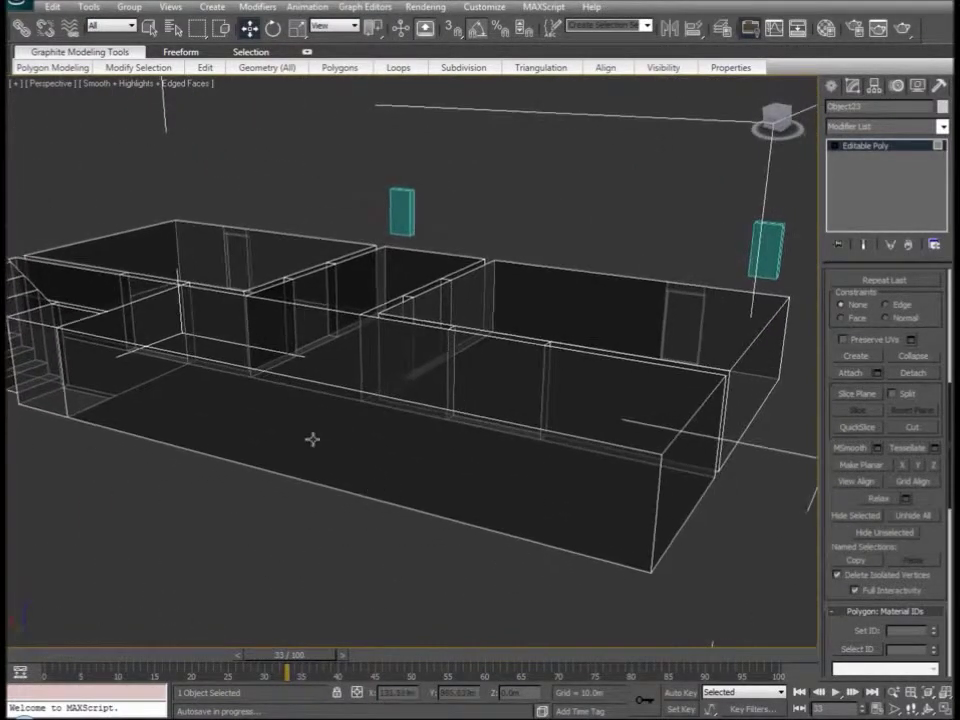
key("4")
left_click(793, 240)
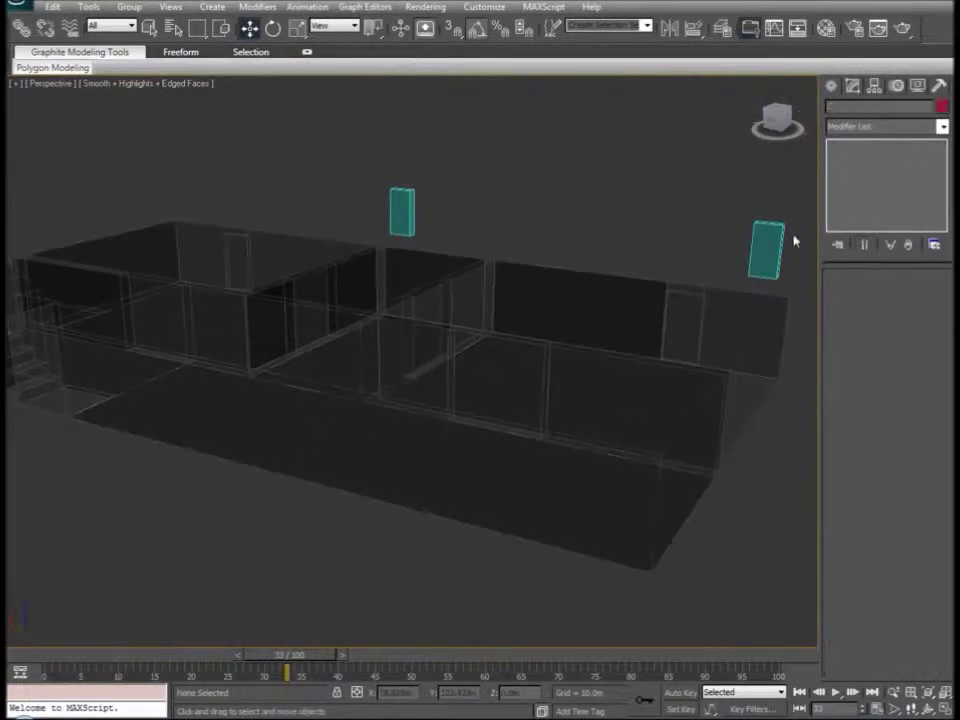
left_click(776, 262)
left_click_drag(776, 262, 581, 484)
middle_click_drag(581, 484, 328, 432, "alt")
left_click_drag(500, 400, 261, 426)
key("f")
key("z")
left_click_drag(405, 314, 407, 312)
key("p")
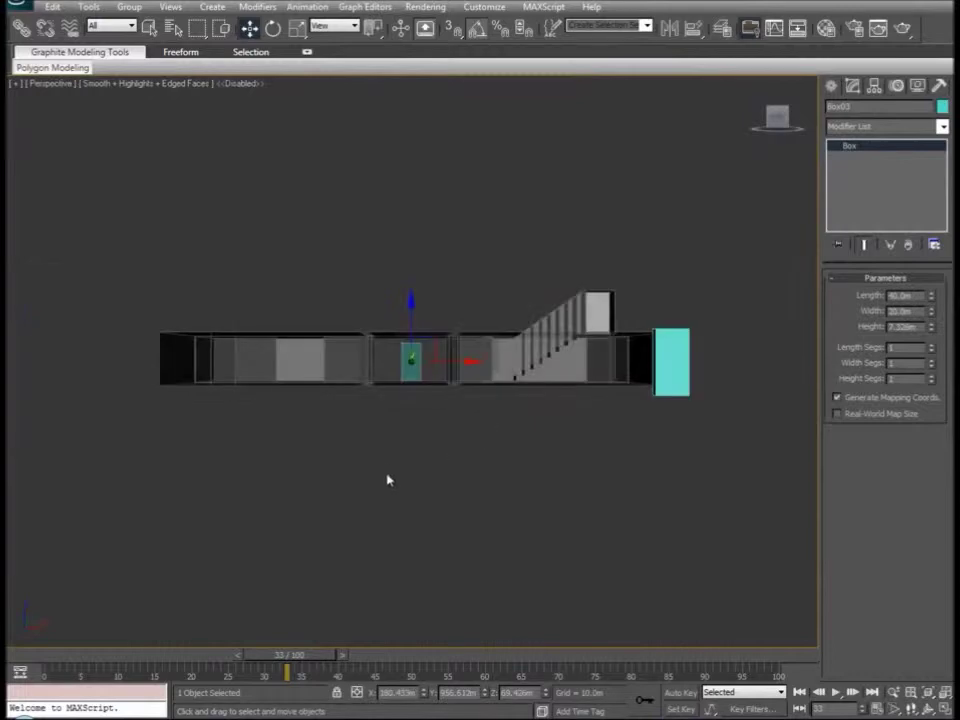
- Connect the long wall's top and bottom edges and align the new vertical edges with the sides of the door box
middle_click_drag(388, 478, 560, 487, "alt")
key("z")
middle_click_drag(443, 476, 561, 477, "alt")
scroll(566, 477, "down", 3)
left_click(590, 487)
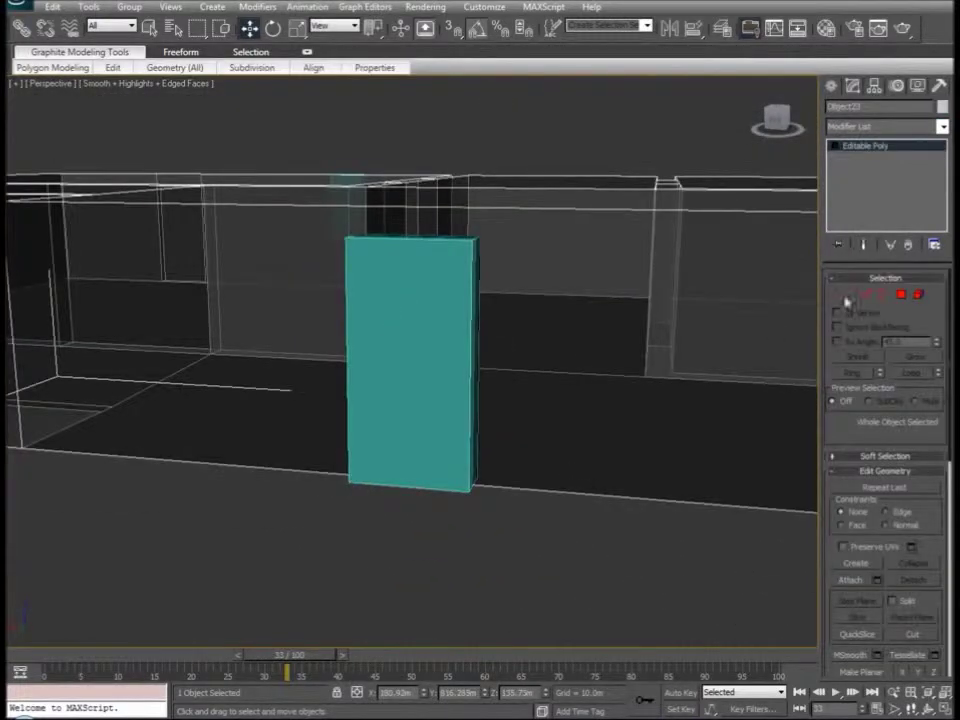
left_click(865, 295)
left_click(576, 491)
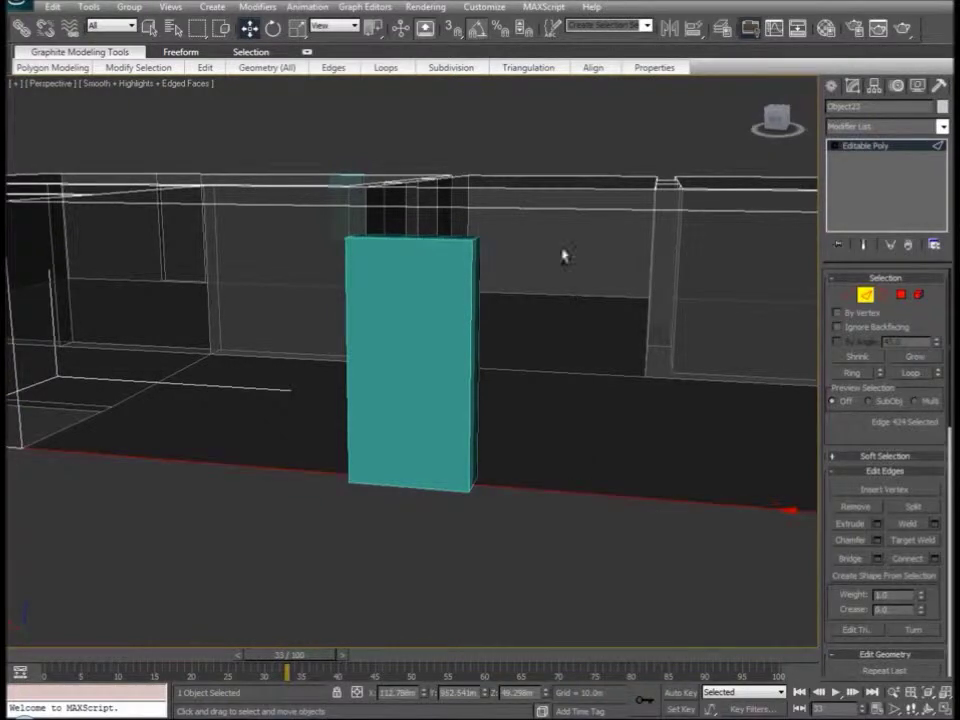
left_click(553, 209, "ctrl")
right_click(552, 209)
left_click(532, 257)
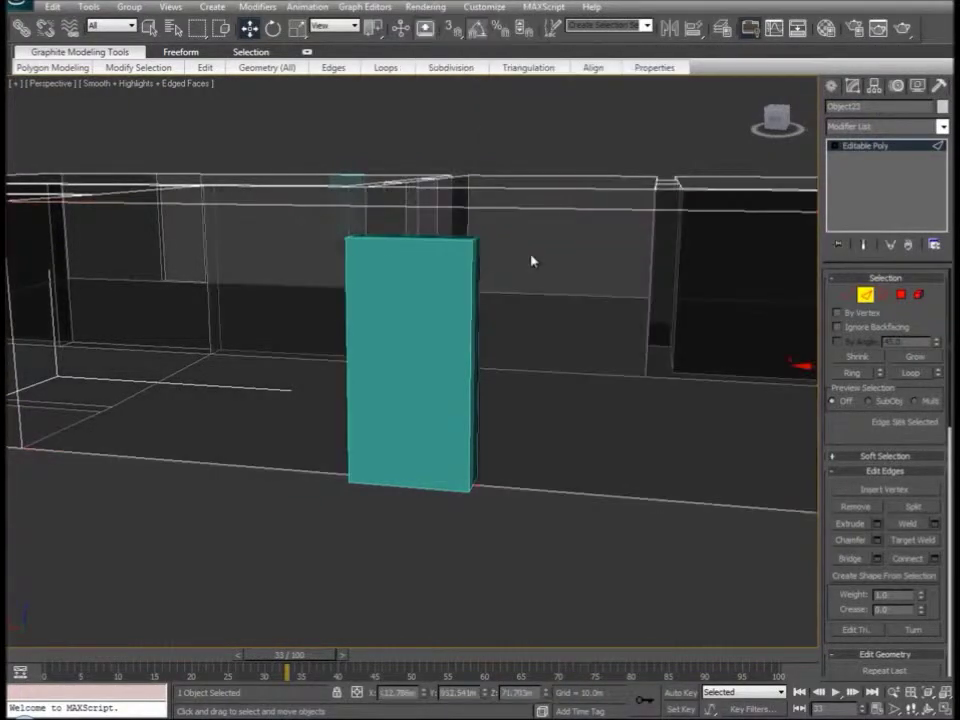
middle_click_drag(756, 403, 628, 407)
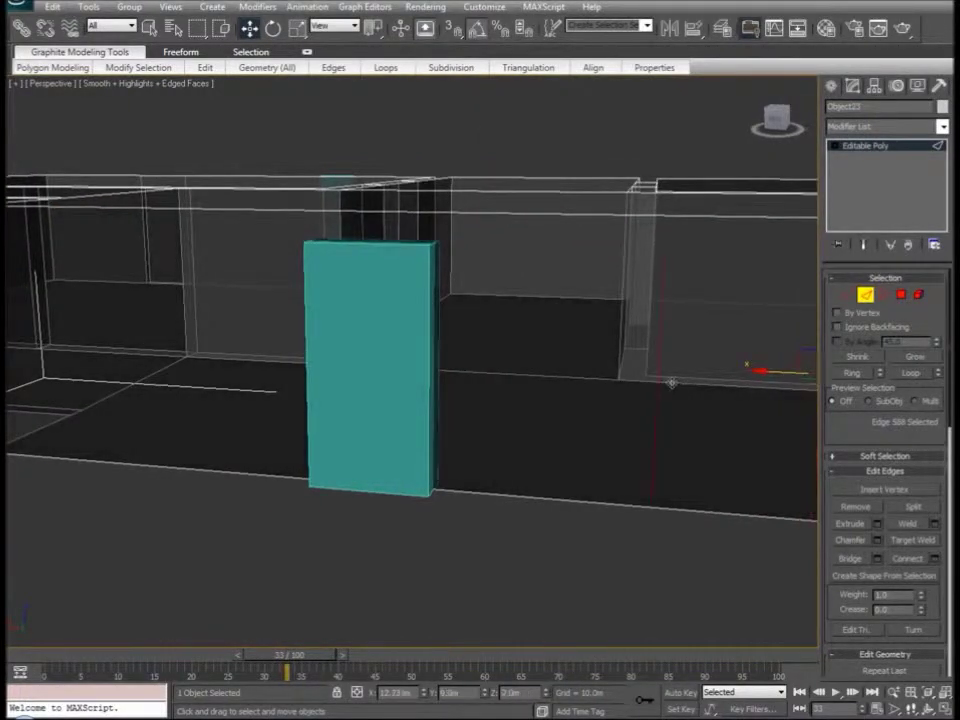
- Raise the horizontal edge between the two new vertical edges to the top of the door box
middle_click_drag(412, 410, 358, 194, "alt")
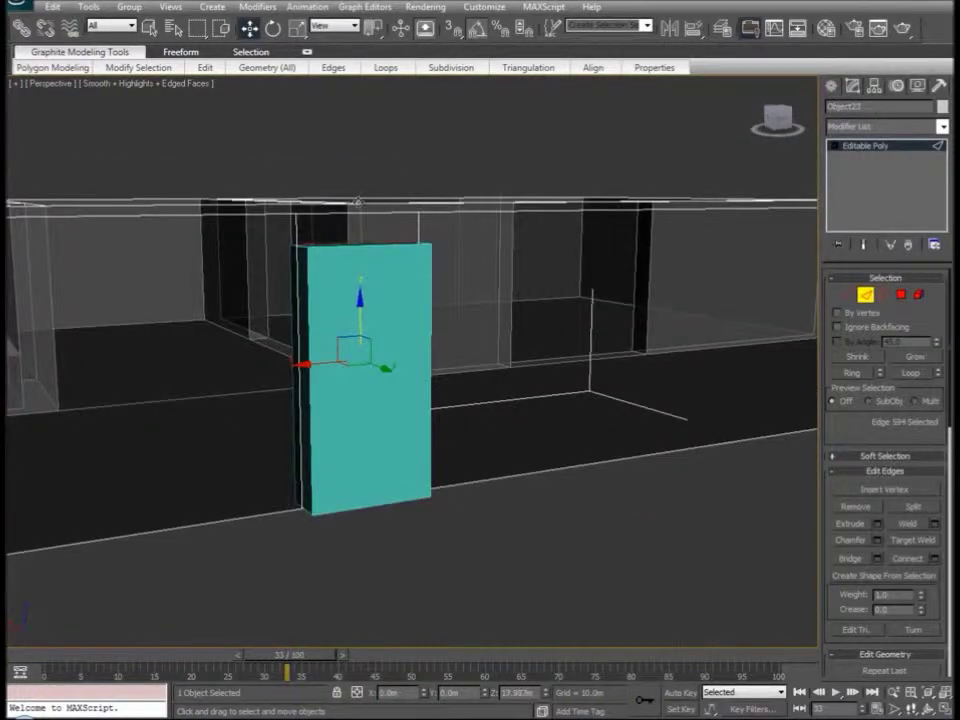
left_click_drag(359, 202, 361, 200)
left_click(405, 167)
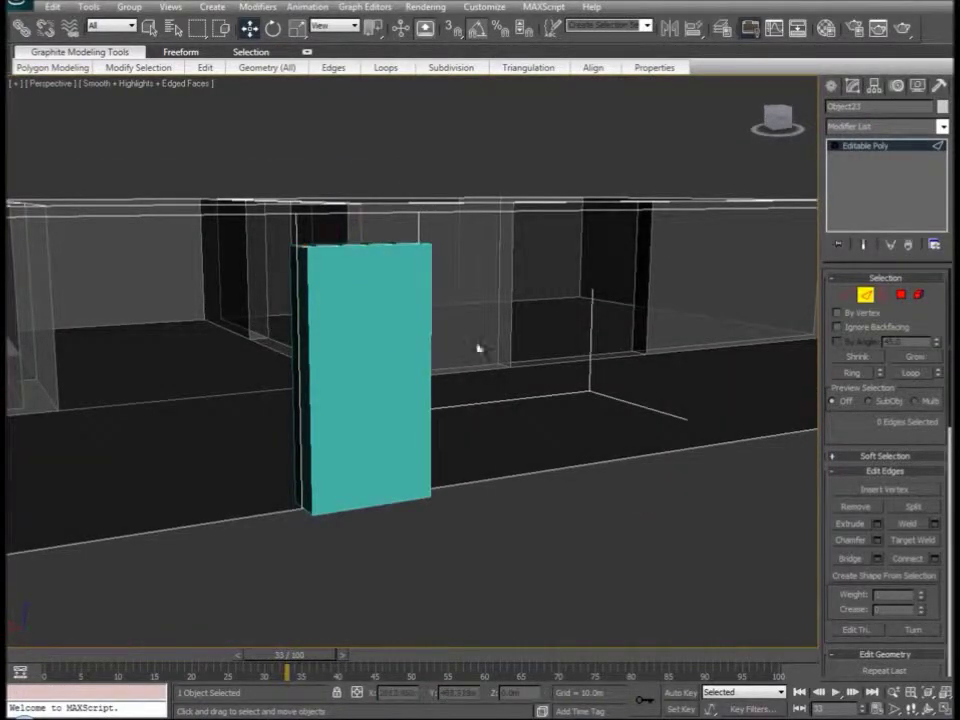
middle_click_drag(508, 391, 358, 500, "alt")
scroll(358, 500, "down", 2)
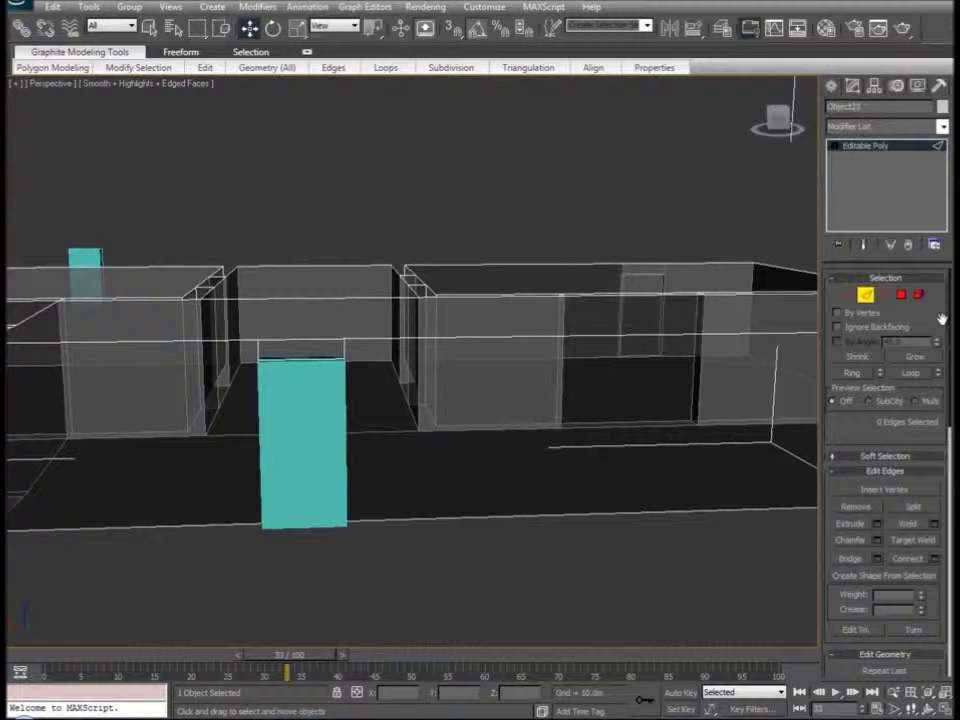
left_click(867, 295)
- Move the other door box from the far side of the building to the end wall of the large room
middle_click_drag(235, 360, 451, 527)
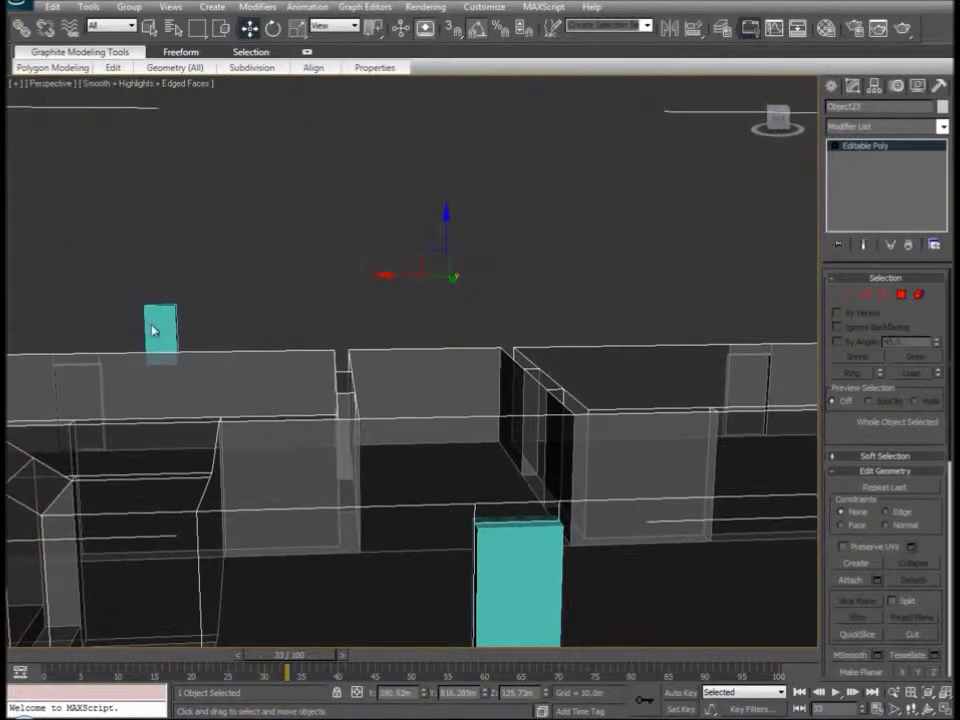
left_click(153, 331)
middle_click_drag(105, 467, 237, 335, "alt")
left_click_drag(187, 328, 461, 464)
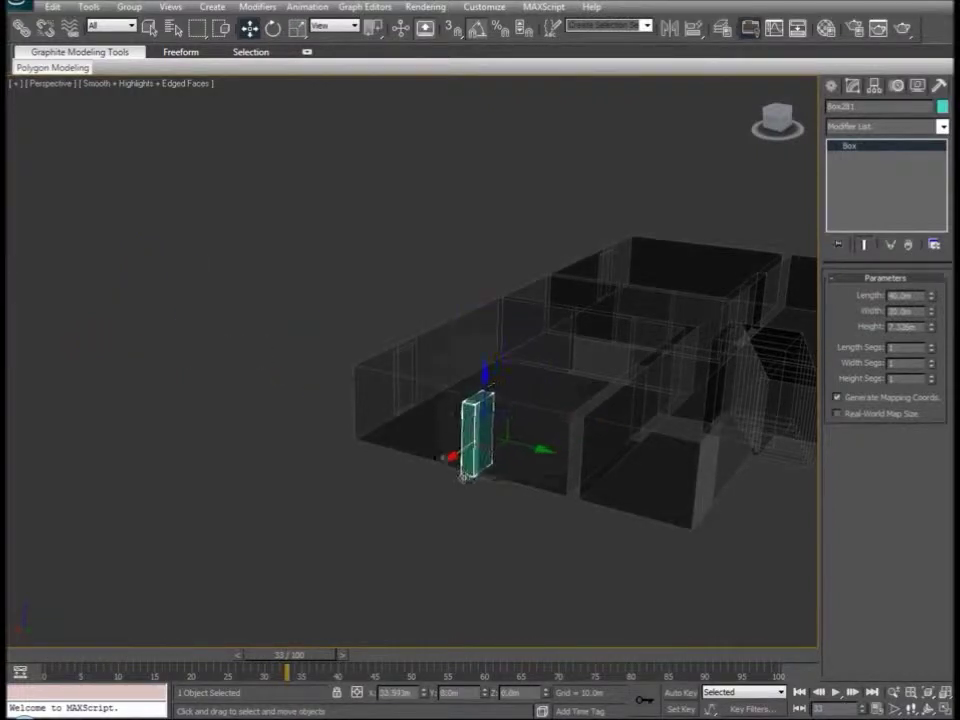
left_click(490, 446)
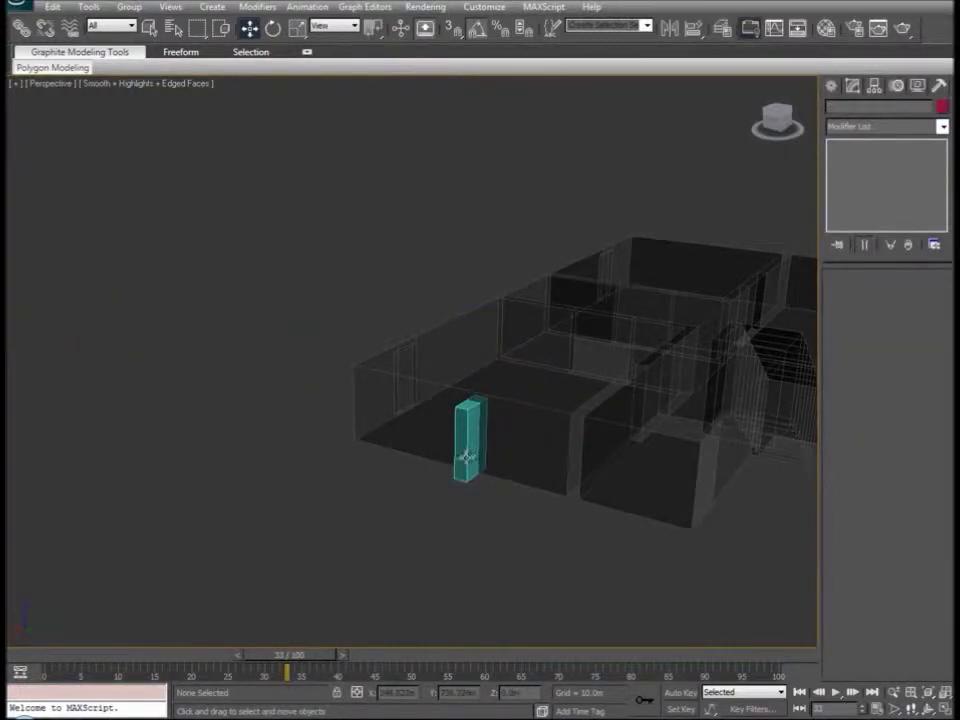
- Rotate the door box about its vertical axis so its broad face lies along the end wall
left_click(466, 455)
key("e")
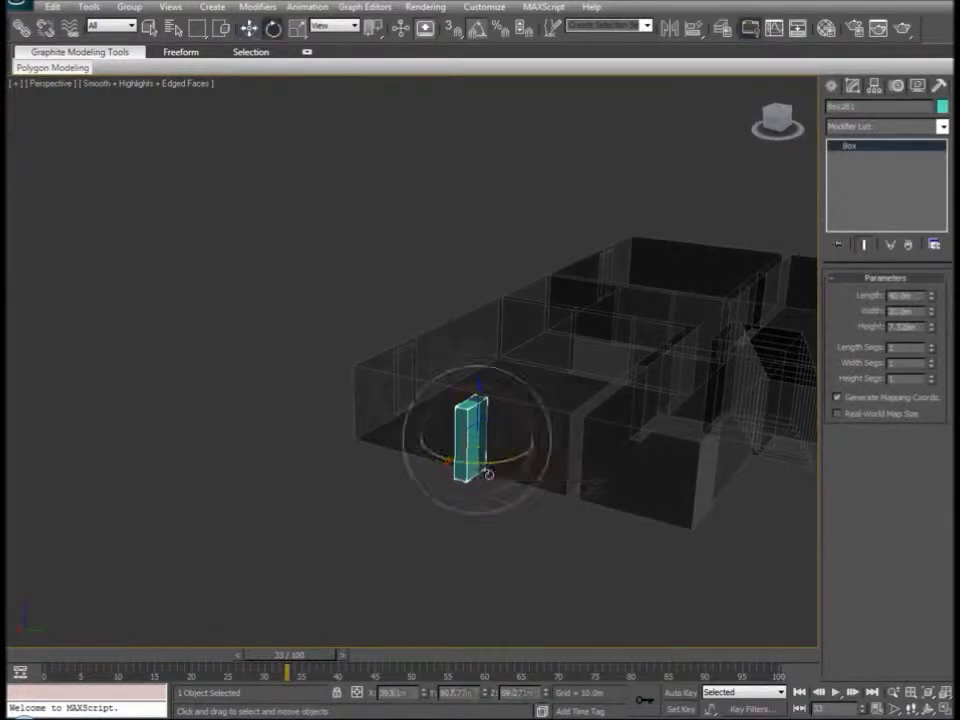
left_click_drag(485, 463, 420, 478)
right_click(494, 447)
left_click(500, 447)
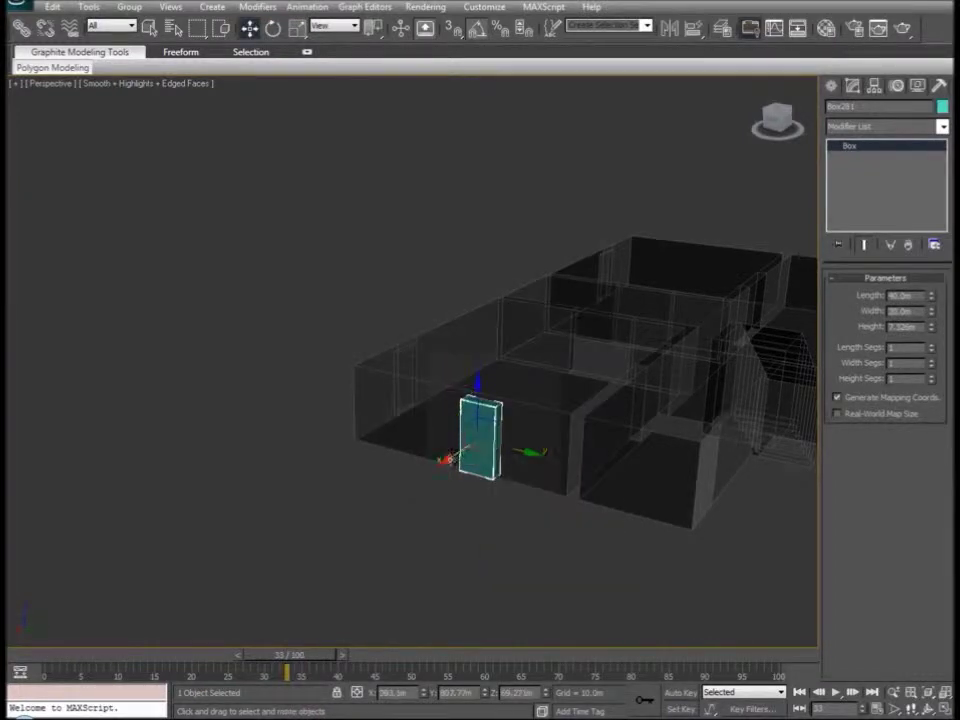
mouse_move(439, 461)
middle_mouse_down("alt")
mouse_move(426, 471)
mouse_move(463, 540)
mouse_move(438, 485)
middle_mouse_up("alt")
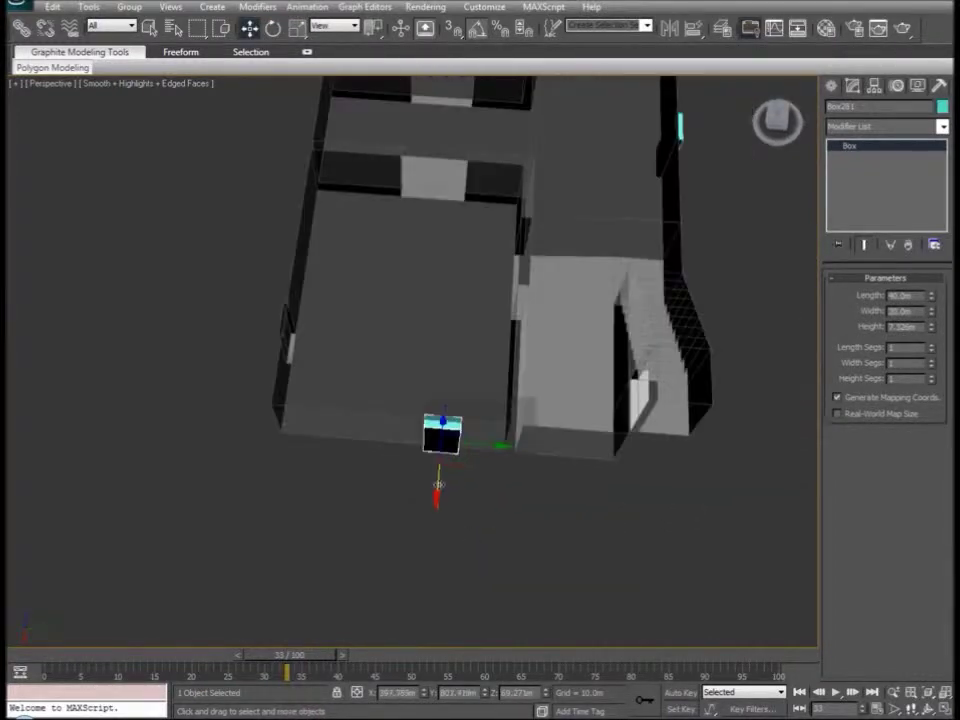
- Clone the end wall's door box as a single copy and move the copy to the opposite end wall
left_click_drag(438, 485, 465, 140, "shift")
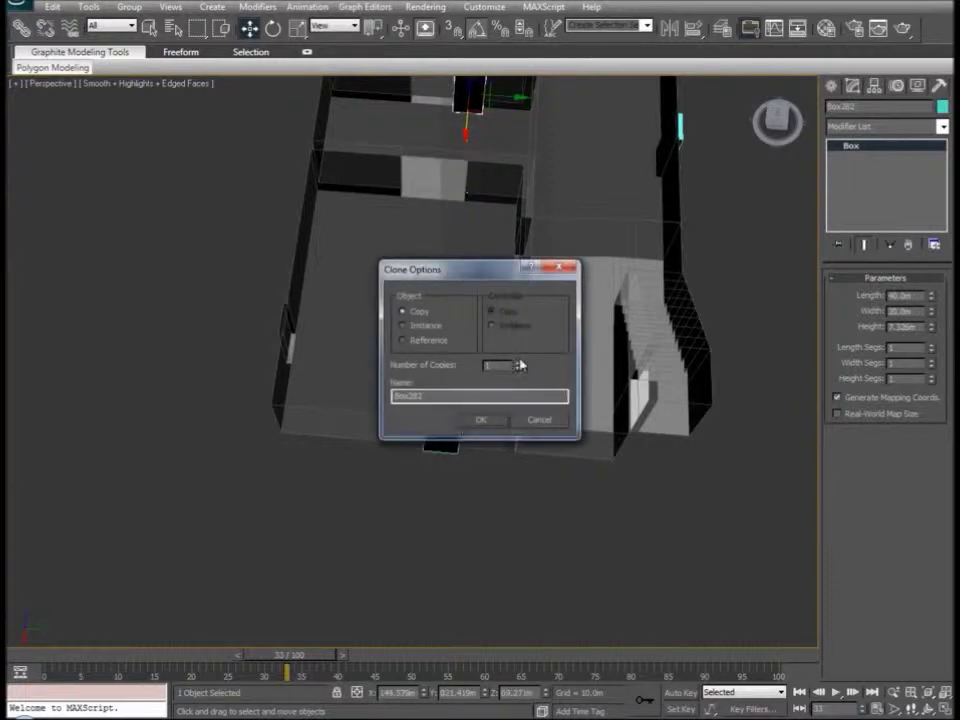
left_click(478, 421)
middle_click_drag(281, 158, 300, 444)
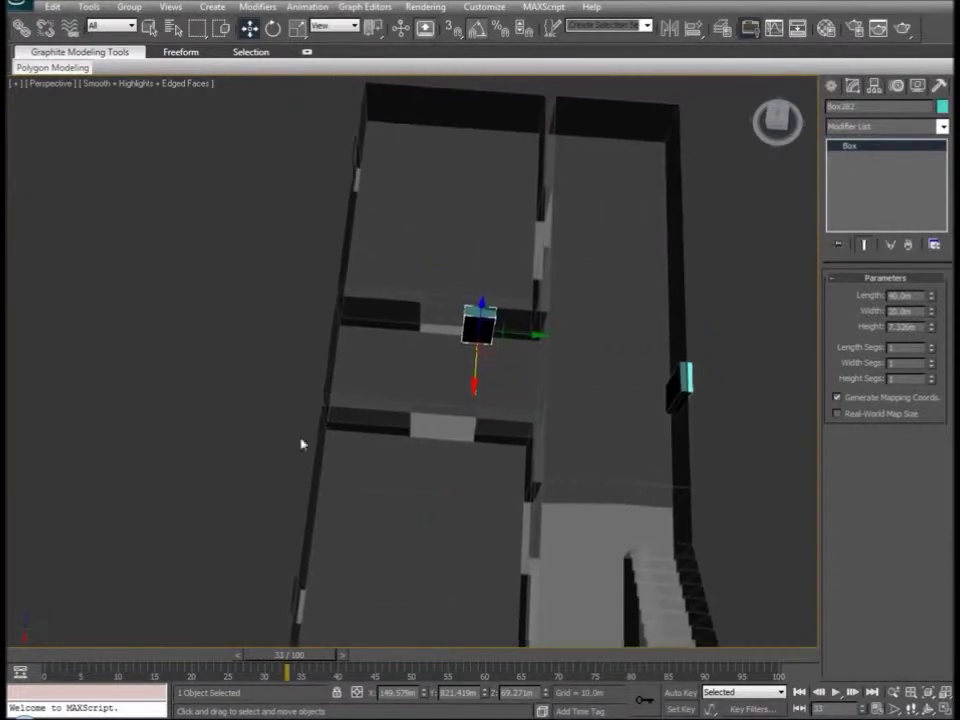
scroll(415, 304, "up", 3)
middle_click_drag(415, 304, 394, 414)
left_click_drag(427, 467, 483, 177)
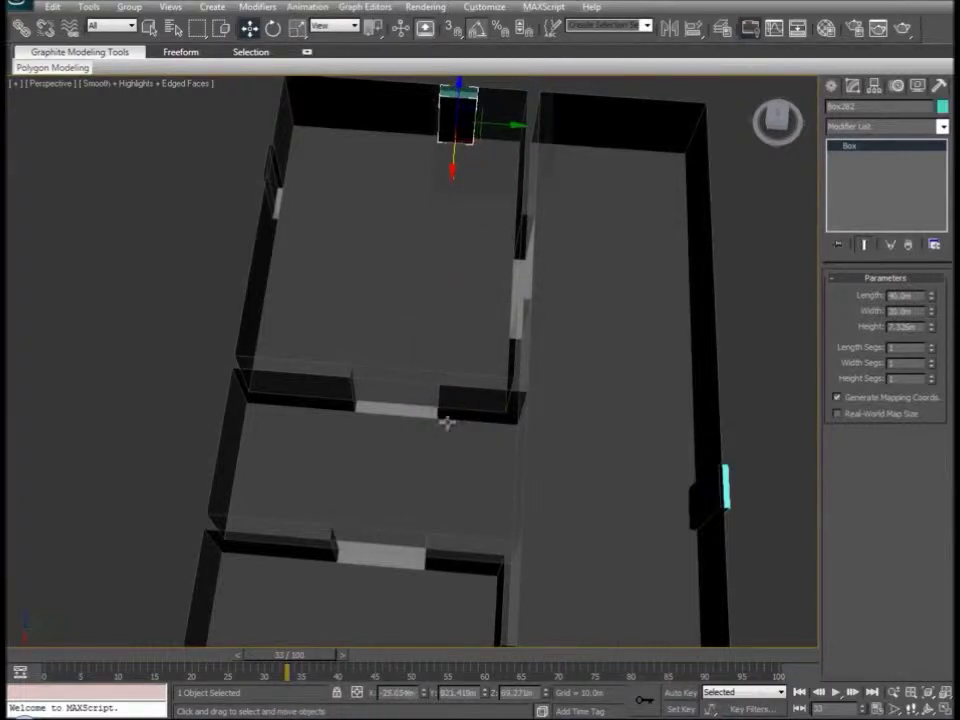
- Move the three door boxes outward, clear of the two end walls and the long side wall
middle_click_drag(446, 422, 489, 362, "alt")
scroll(489, 362, "down", 5)
middle_click_drag(368, 425, 489, 433, "alt")
left_click_drag(594, 375, 770, 411)
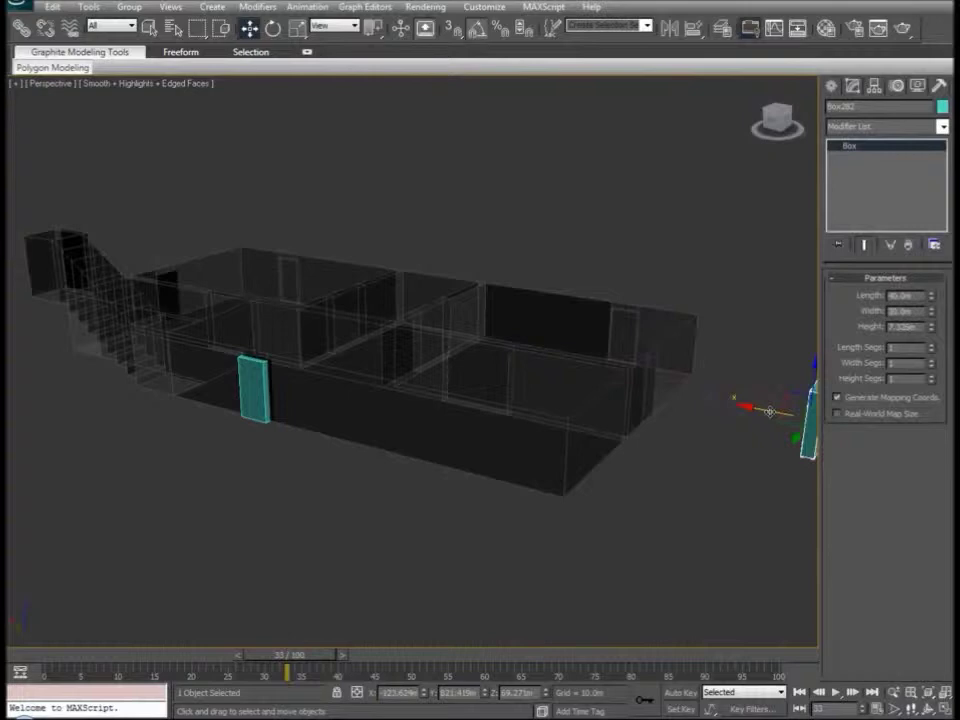
left_click(248, 390)
left_click_drag(212, 408, 55, 530)
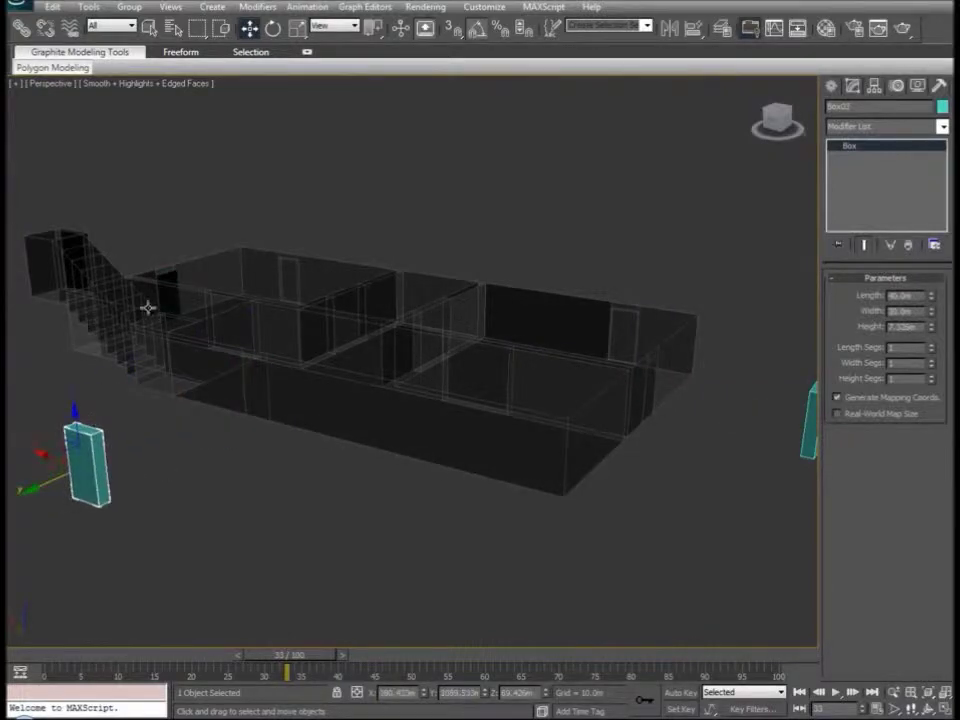
left_click(160, 282)
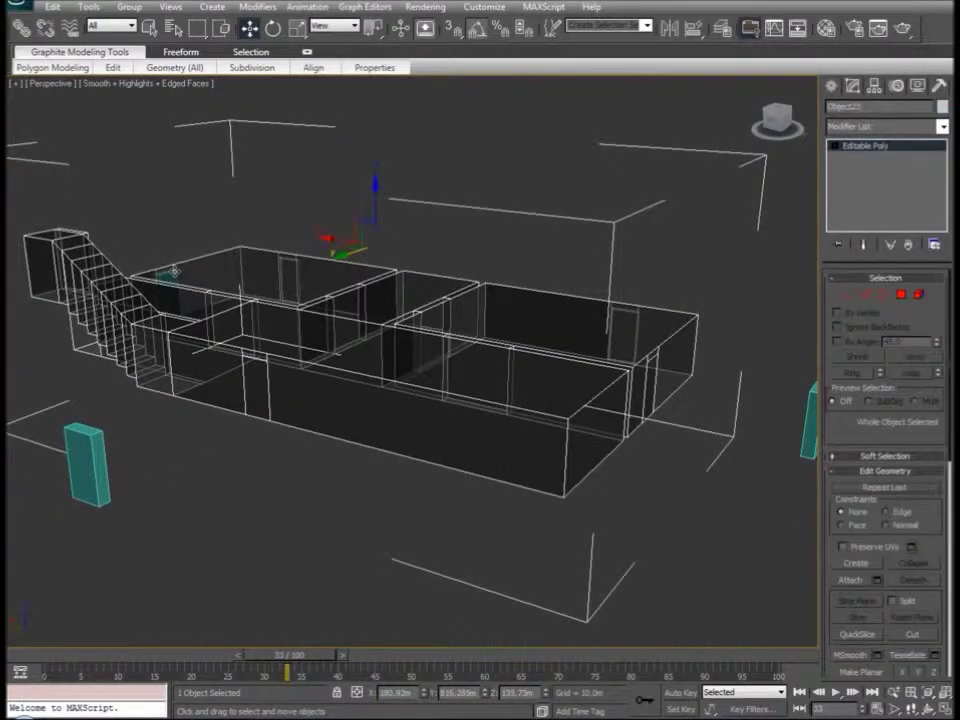
left_click(174, 272)
left_click_drag(131, 287, 10, 303)
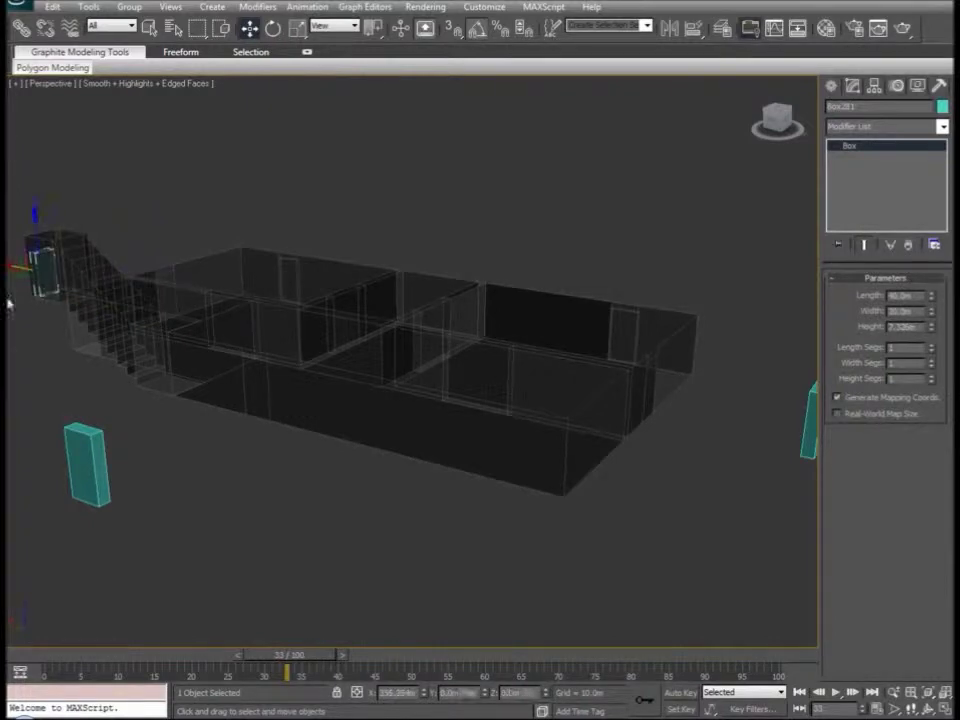
- Select the outlined door polygons on the two end walls and the long side wall, and extrude all three
middle_click_drag(146, 454, 283, 468, "alt")
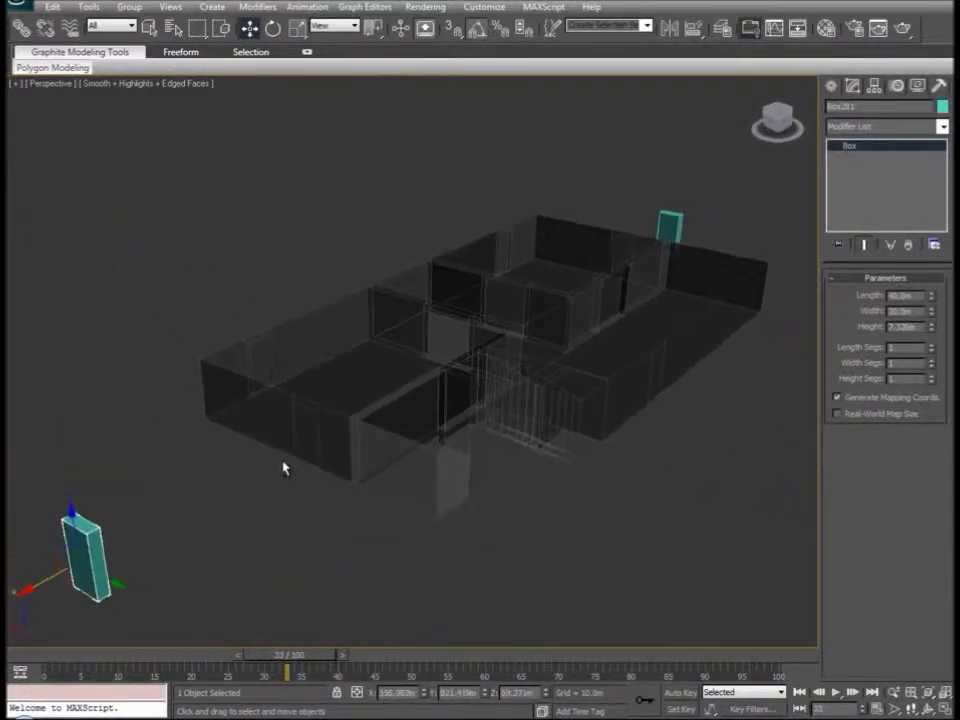
left_click(315, 422)
key("4")
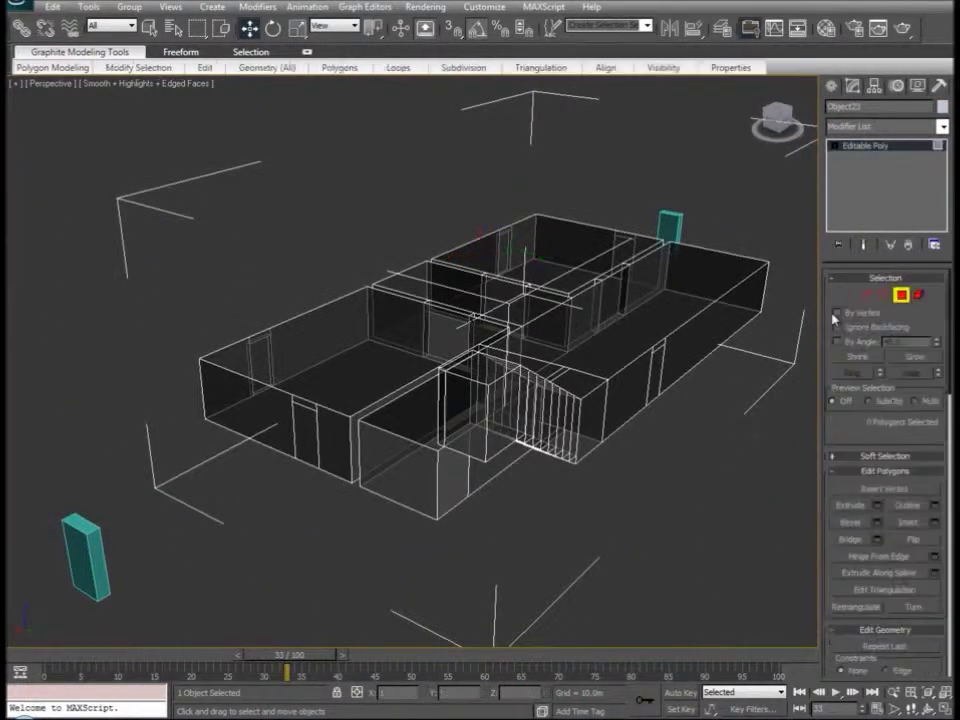
left_click(305, 430)
left_click(662, 380, "ctrl")
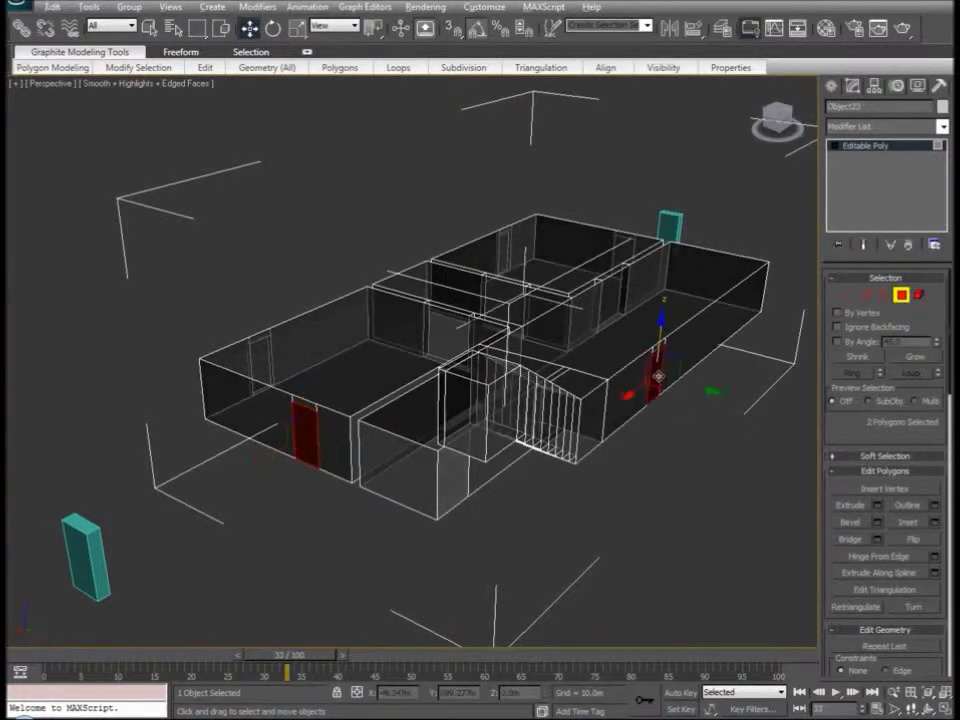
middle_click_drag(643, 274, 444, 323, "alt")
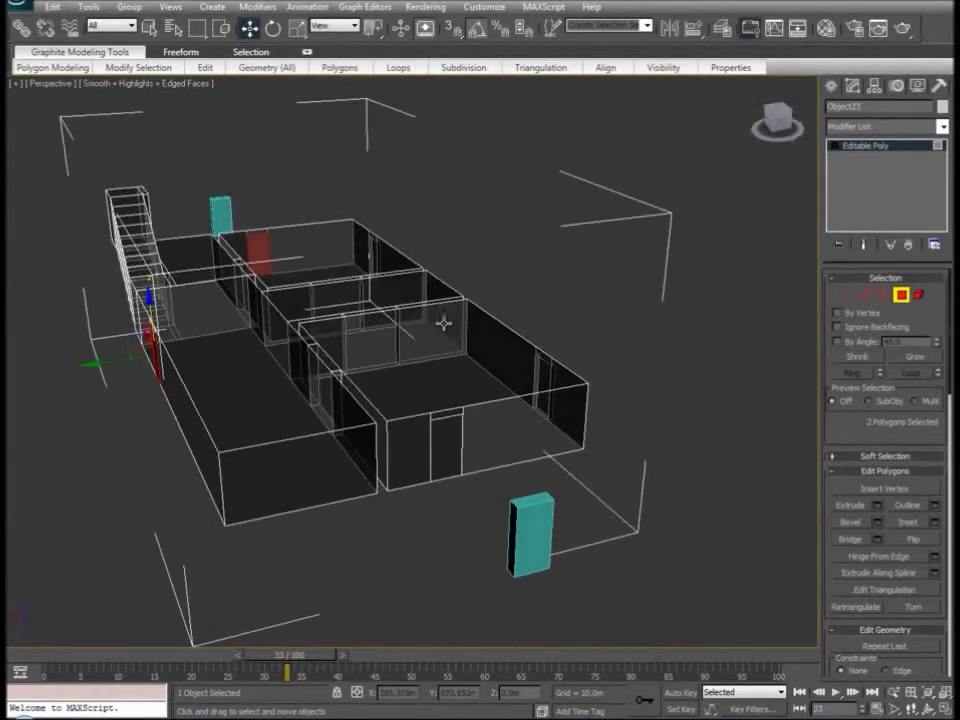
left_click(444, 423, "ctrl")
left_click(877, 505)
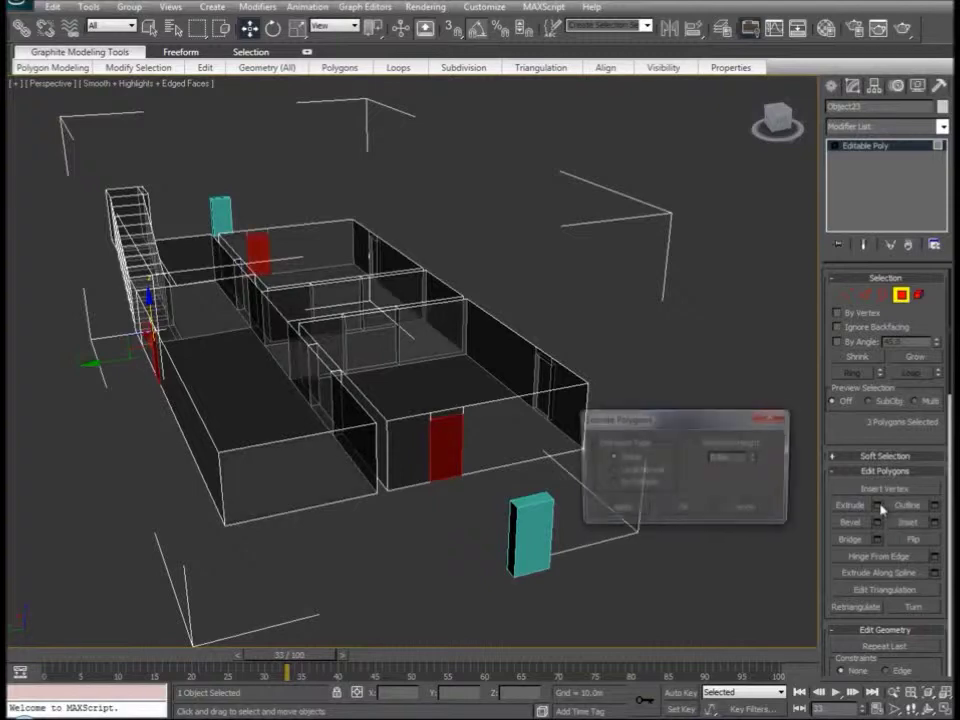
left_click(682, 508)
- Move the extruded door face on the large room's end wall outward from the wall
middle_click_drag(495, 497, 300, 400, "alt")
scroll(380, 427, "up", 5)
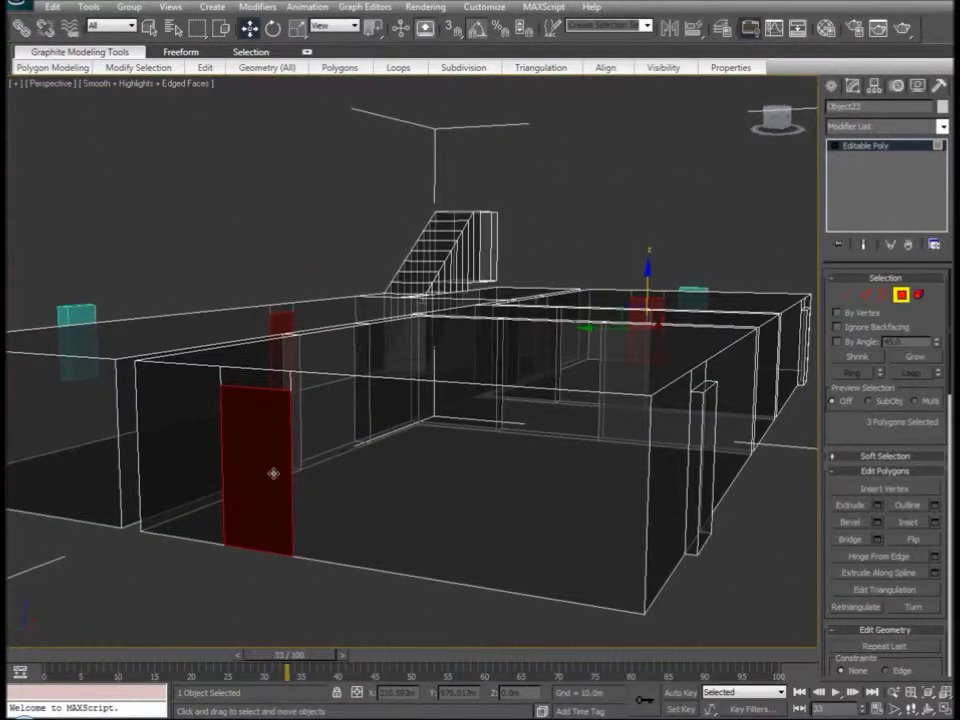
left_click(273, 473)
middle_click_drag(332, 484, 723, 439, "alt")
left_click_drag(425, 365, 408, 370)
- Move the door faces on the long side wall and the opposite end wall outward by about 5 m each
middle_click_drag(497, 452, 347, 295, "alt")
left_click(424, 272)
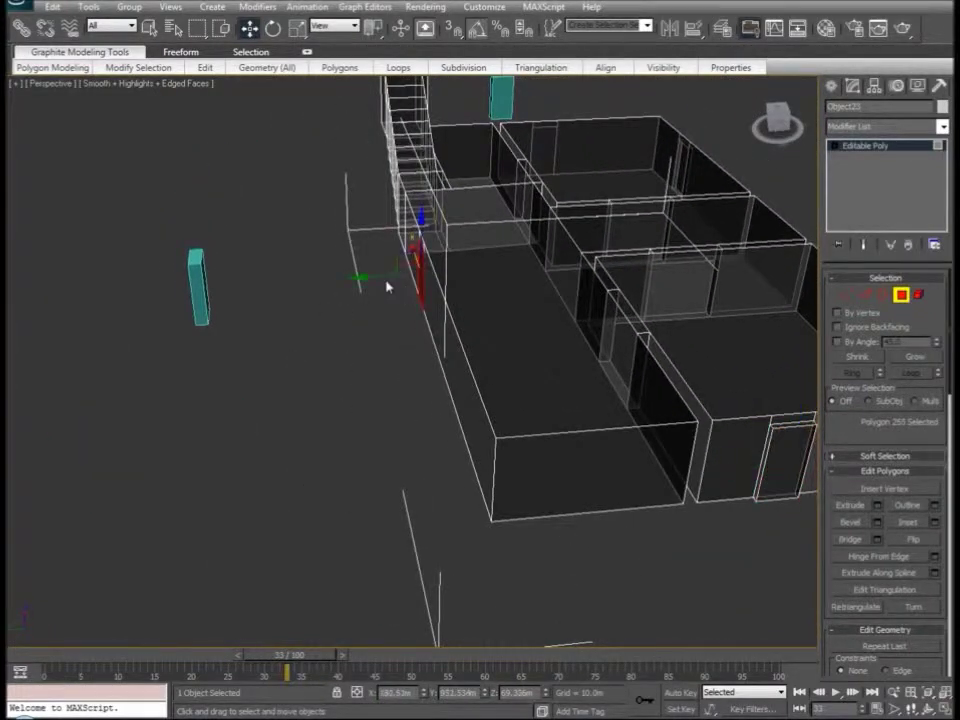
left_click_drag(374, 277, 364, 280)
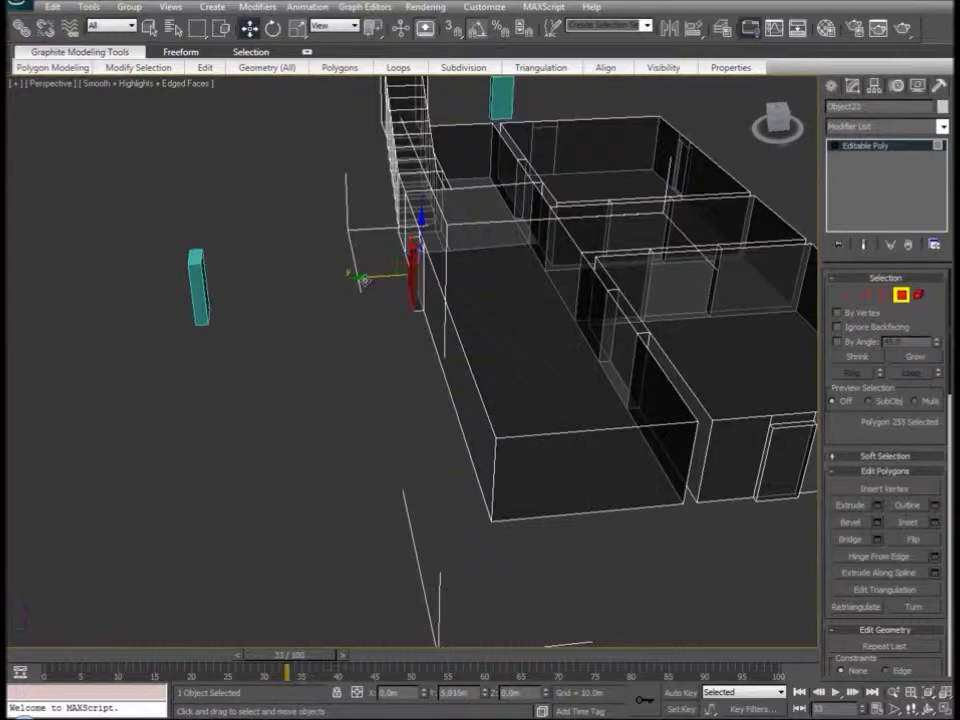
middle_click_drag(422, 301, 555, 315, "alt")
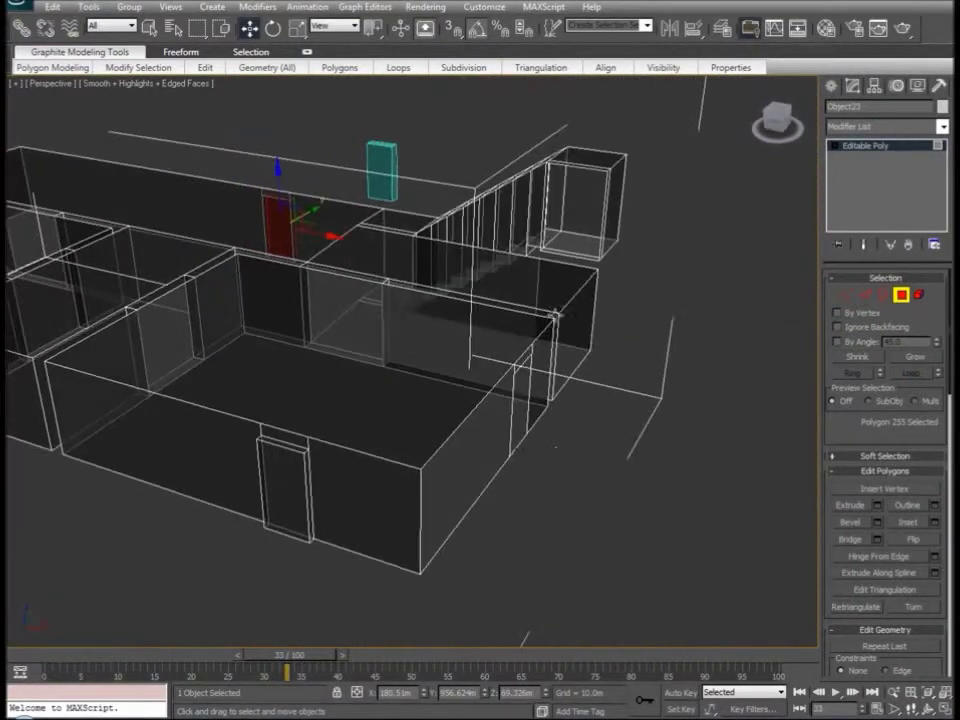
left_click(521, 421)
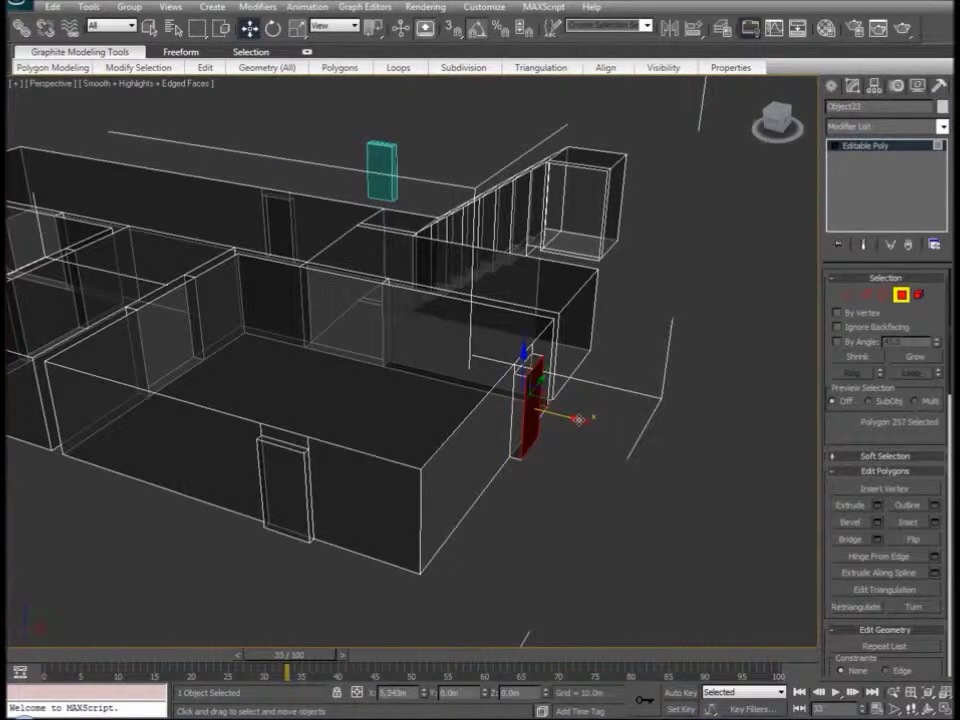
left_click(510, 408)
middle_click_drag(660, 303, 471, 437, "alt")
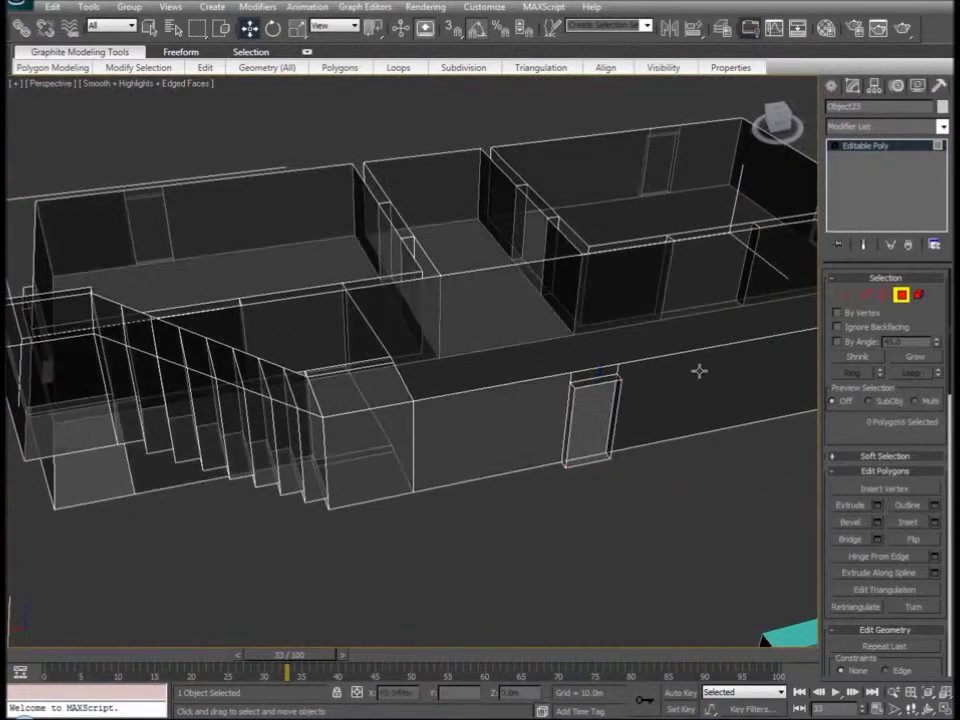
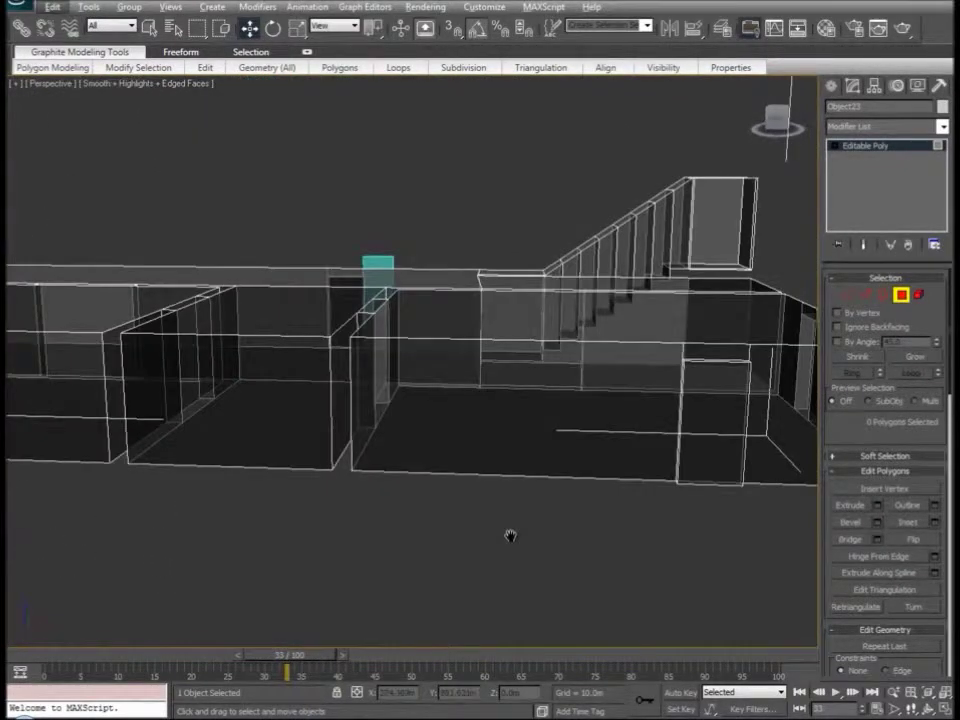
- Select all polygons of the visible storey and clone them upward to an element, forming another storey above
left_click(901, 294)
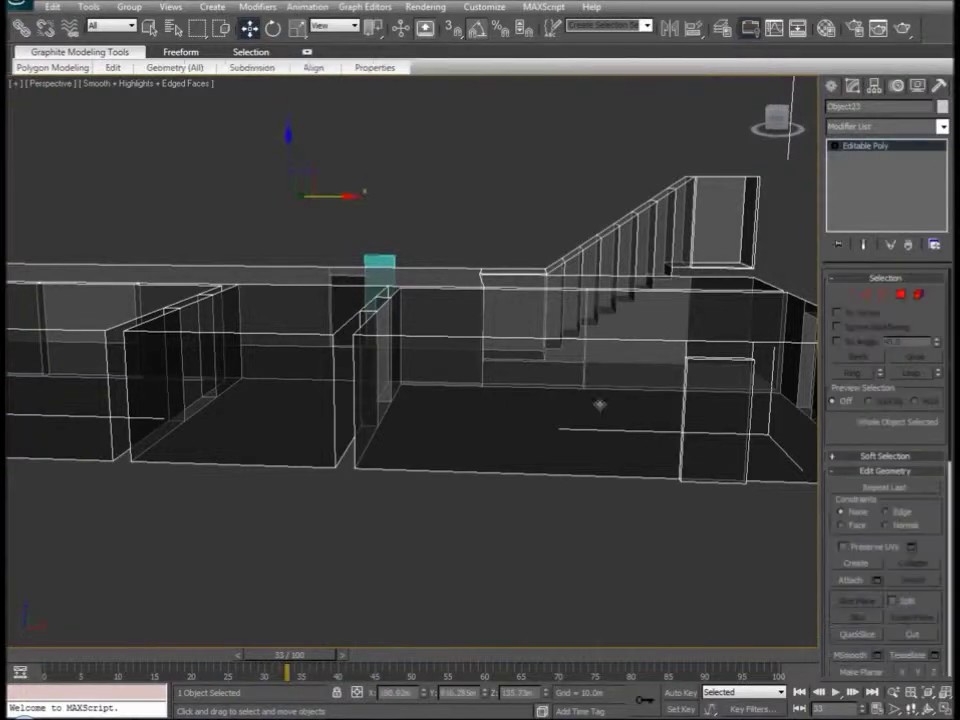
scroll(523, 429, "down", 6)
middle_click_drag(523, 432, 576, 416)
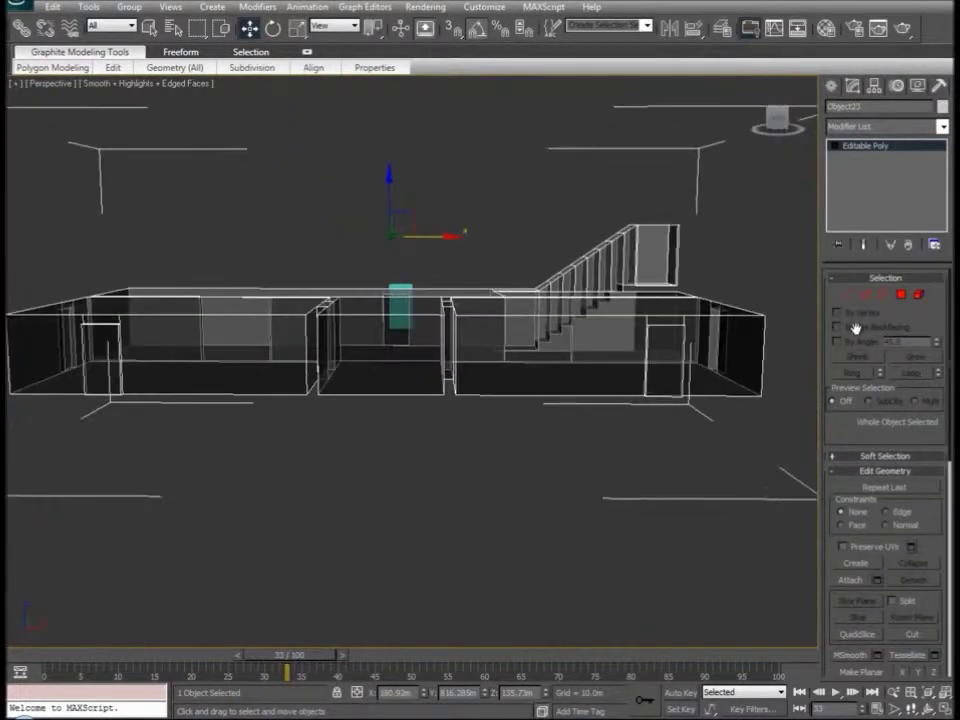
left_click(903, 297)
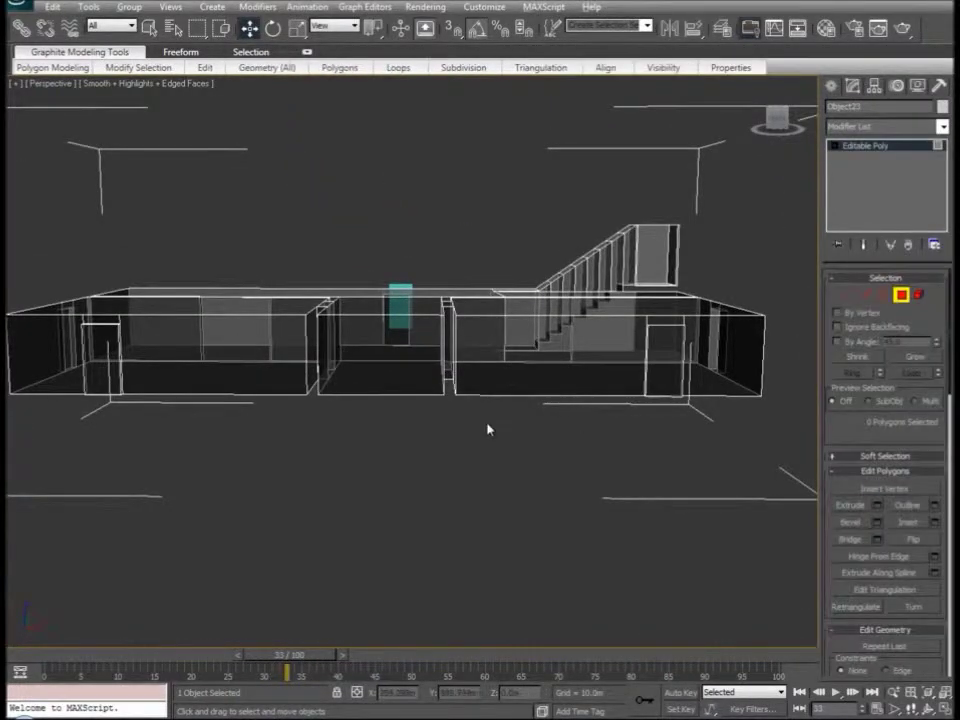
middle_click_drag(486, 429, 533, 396)
left_click_drag(797, 196, 30, 482)
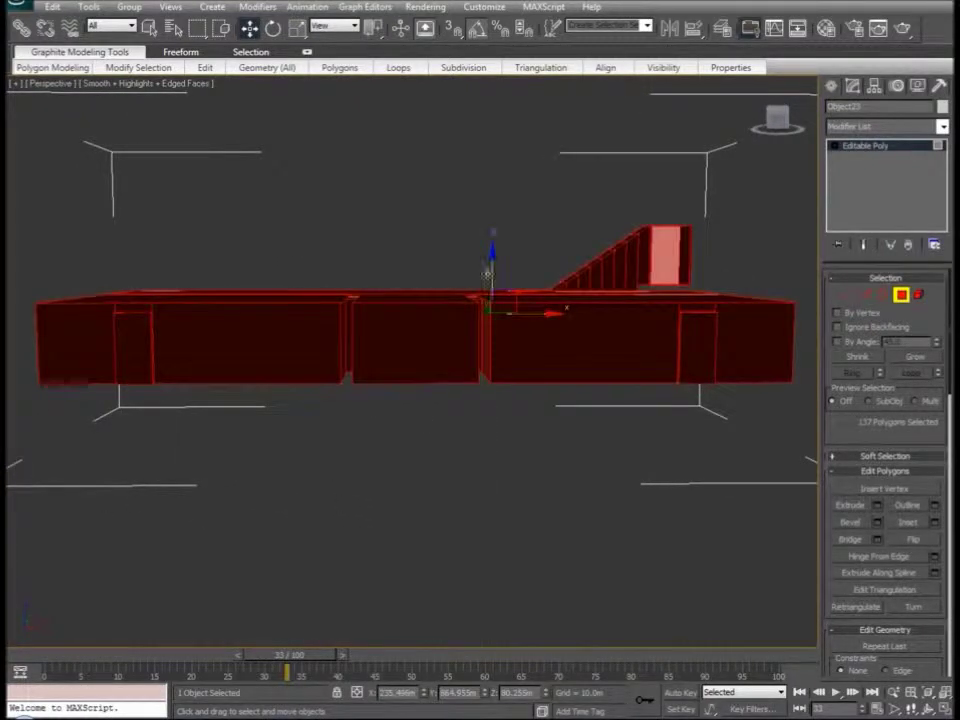
left_click_drag(493, 270, 481, 205)
left_click(745, 470)
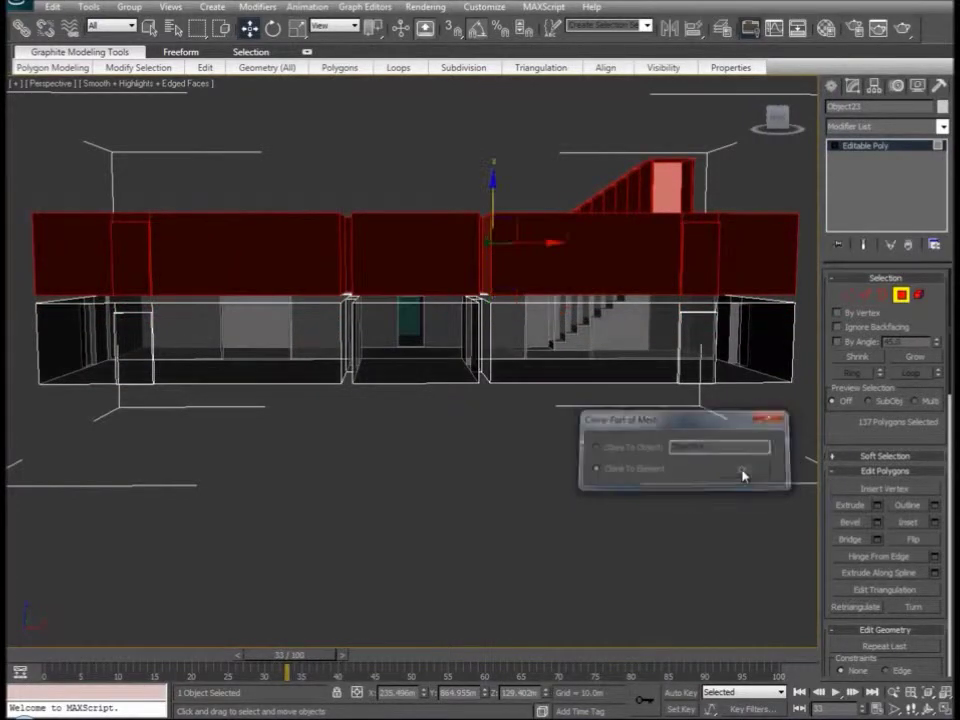
- Fine-tune the cloned storey's height so its base aligns with the top of the storey and staircase below
mouse_move(619, 332)
middle_mouse_down()
mouse_move(590, 348)
mouse_move(490, 366)
mouse_move(497, 306)
mouse_move(502, 314)
middle_mouse_up()
scroll(488, 372, "up", 5)
mouse_move(475, 252)
left_mouse_down()
mouse_move(475, 241)
mouse_move(475, 251)
left_mouse_up()
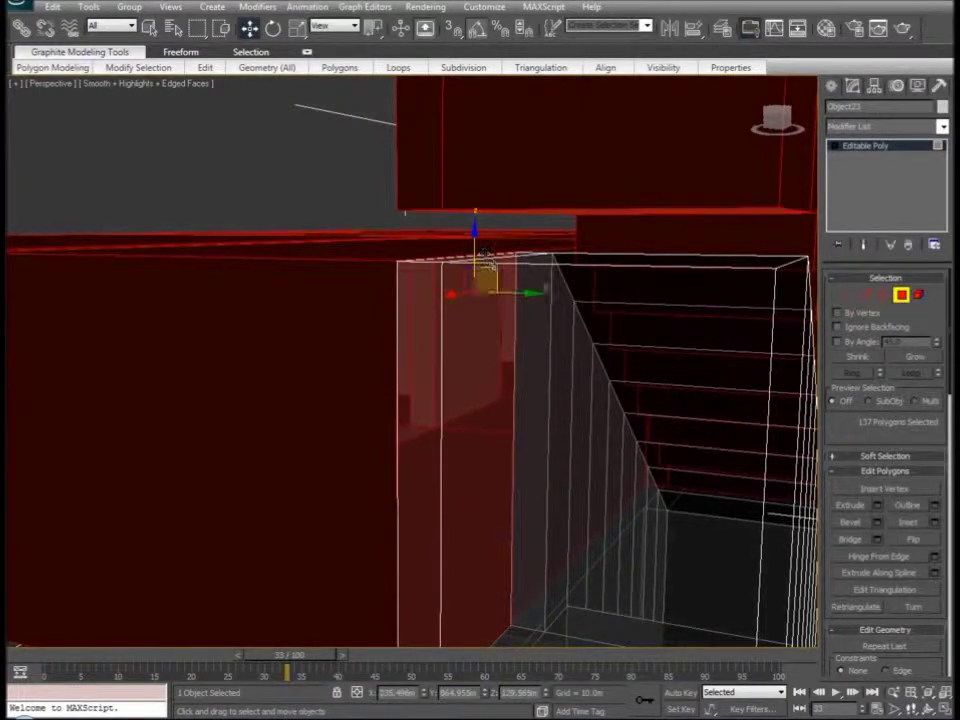
scroll(498, 277, "up", 4)
scroll(451, 339, "down", 4)
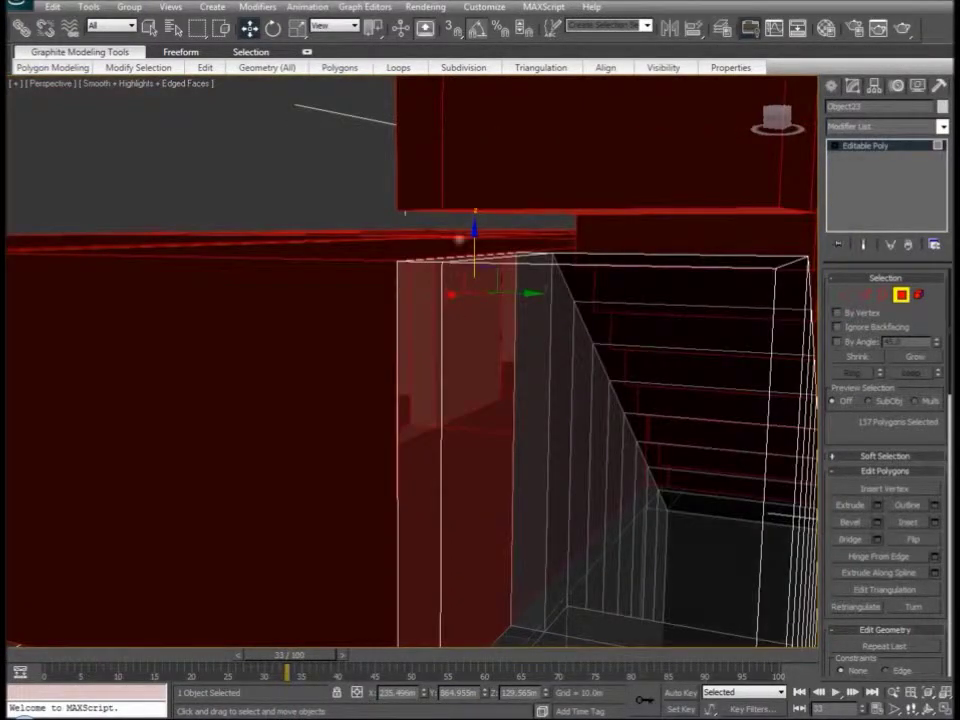
left_click_drag(474, 236, 474, 235)
scroll(378, 315, "down", 5)
middle_click_drag(332, 426, 467, 412, "alt")
scroll(452, 422, "down", 5)
left_click(701, 259)
- Unhide all hidden polygons of the building, including the ground floor, outer walls and roof
scroll(930, 548, "down", 10)
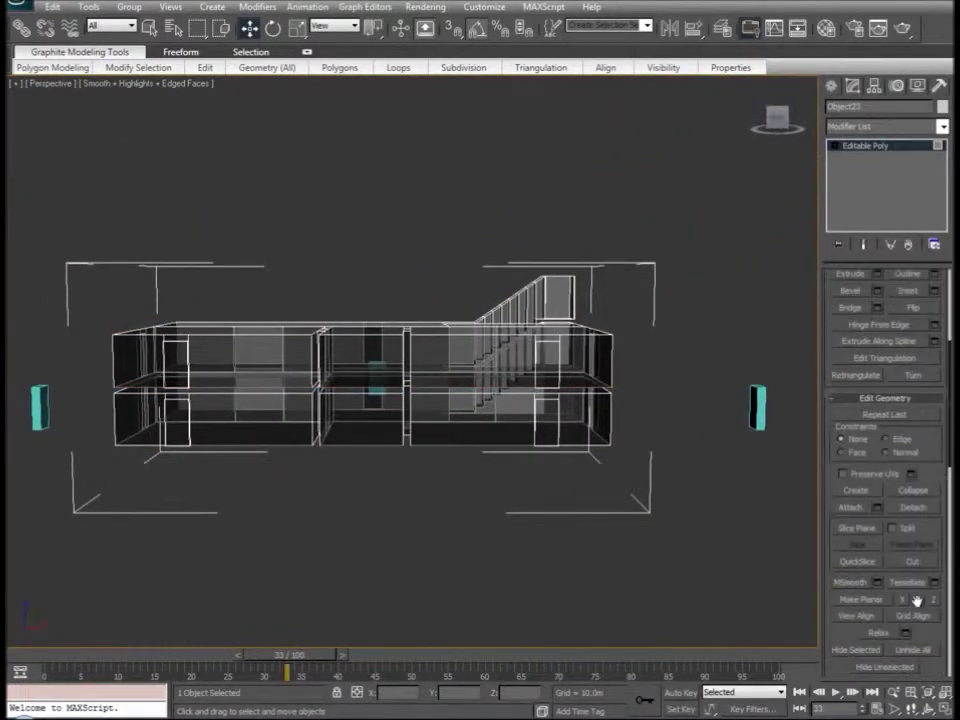
scroll(913, 363, "up", 2)
left_click(913, 363)
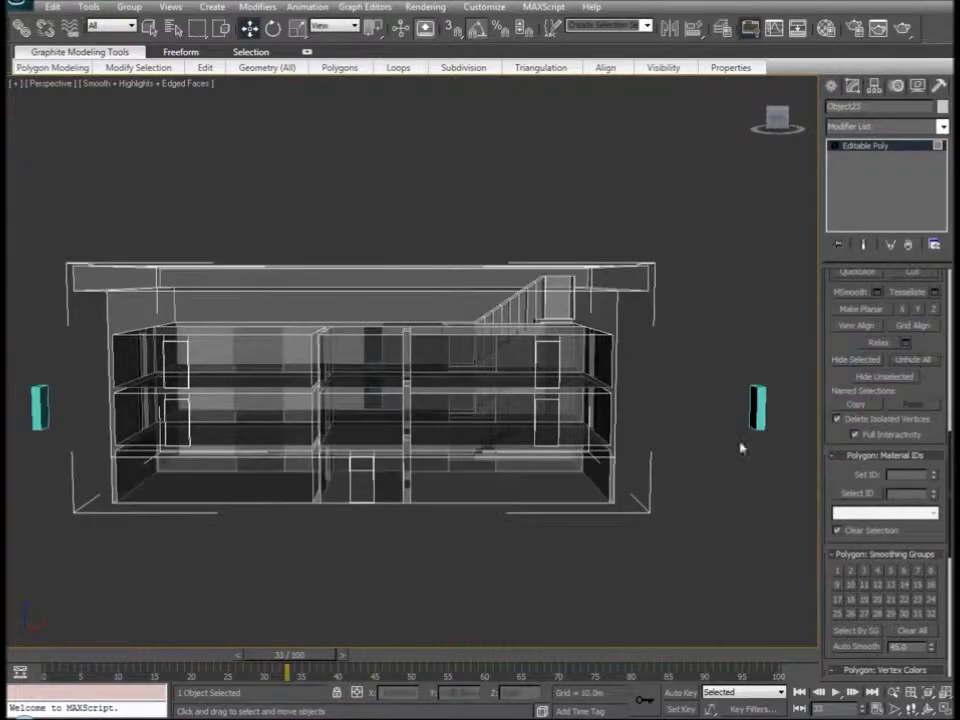
mouse_move(541, 533)
middle_mouse_down("alt")
mouse_move(465, 534)
mouse_move(621, 544)
mouse_move(551, 527)
middle_mouse_up("alt")
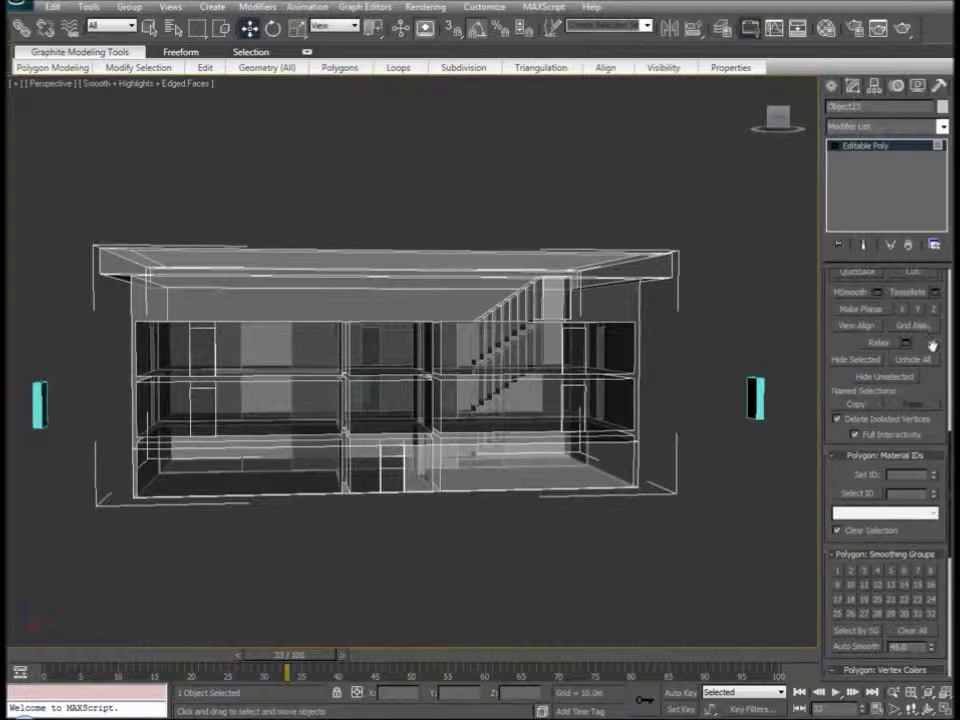
- Lower the roof's corner vertices in the front view to a height of about 157 m, just above the top storey
left_click_drag(932, 344, 932, 690)
left_click_drag(893, 290, 890, 438)
left_click(847, 297)
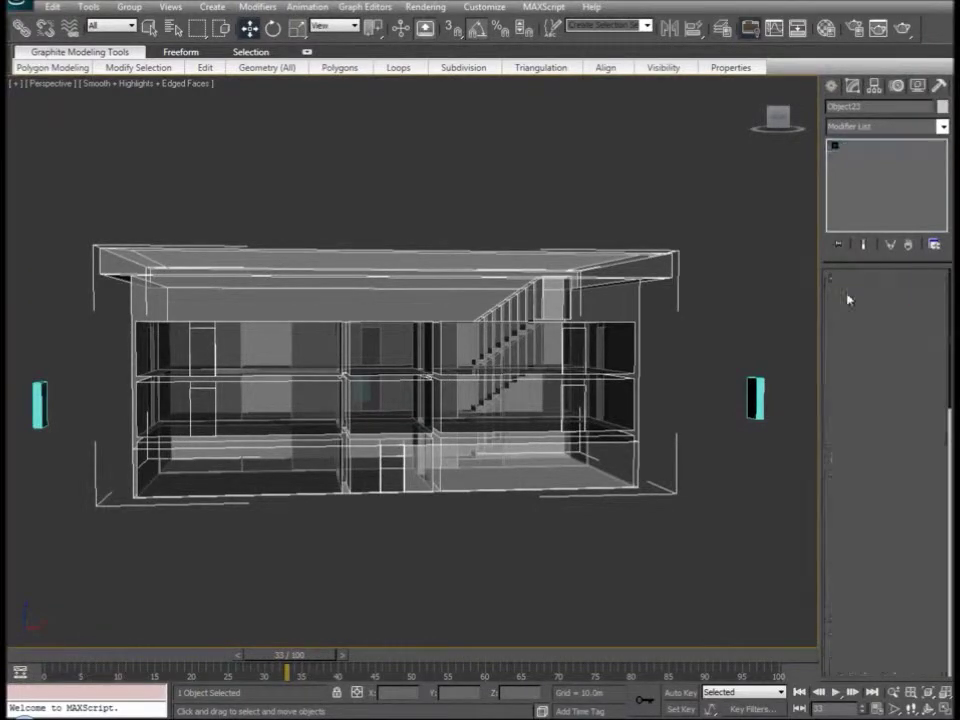
left_click_drag(700, 237, 630, 290)
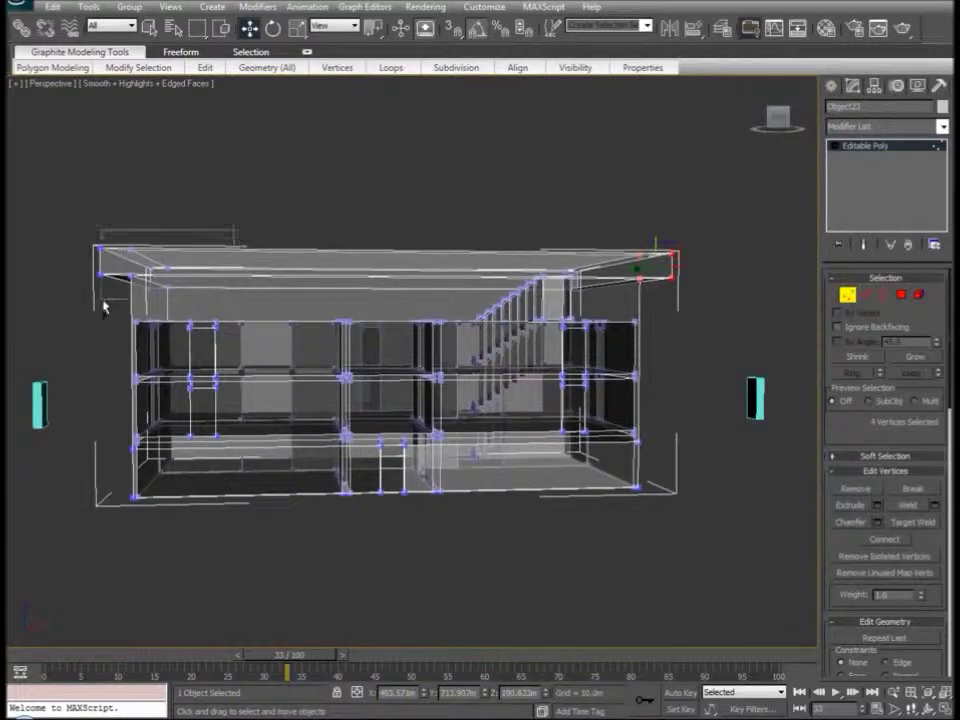
left_click_drag(104, 307, 120, 330, "ctrl")
middle_click_drag(153, 345, 495, 379, "alt")
scroll(481, 374, "up", 5)
mouse_move(376, 339)
middle_mouse_down("alt")
mouse_move(339, 324)
mouse_move(329, 283)
middle_mouse_up("alt")
left_click_drag(317, 201, 445, 300, "ctrl")
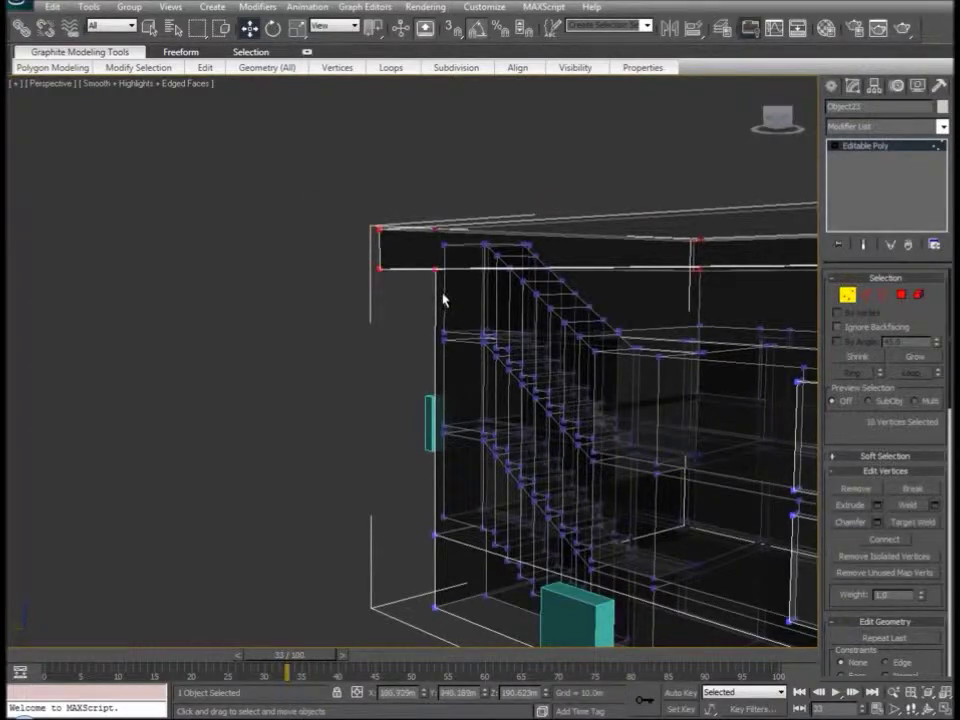
middle_click_drag(384, 345, 461, 347, "alt")
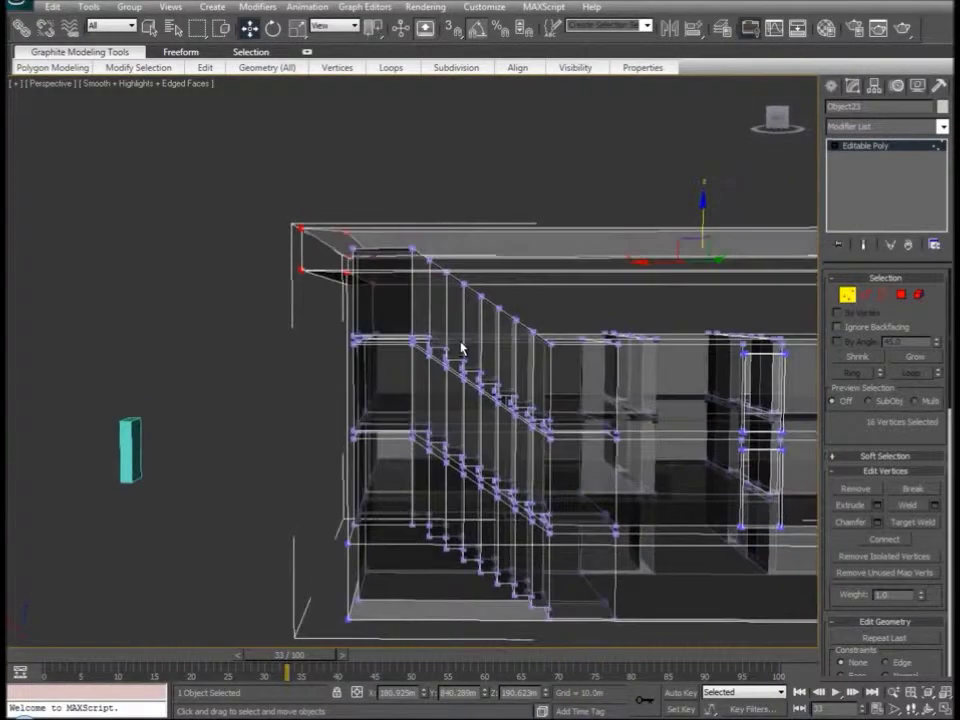
key("f")
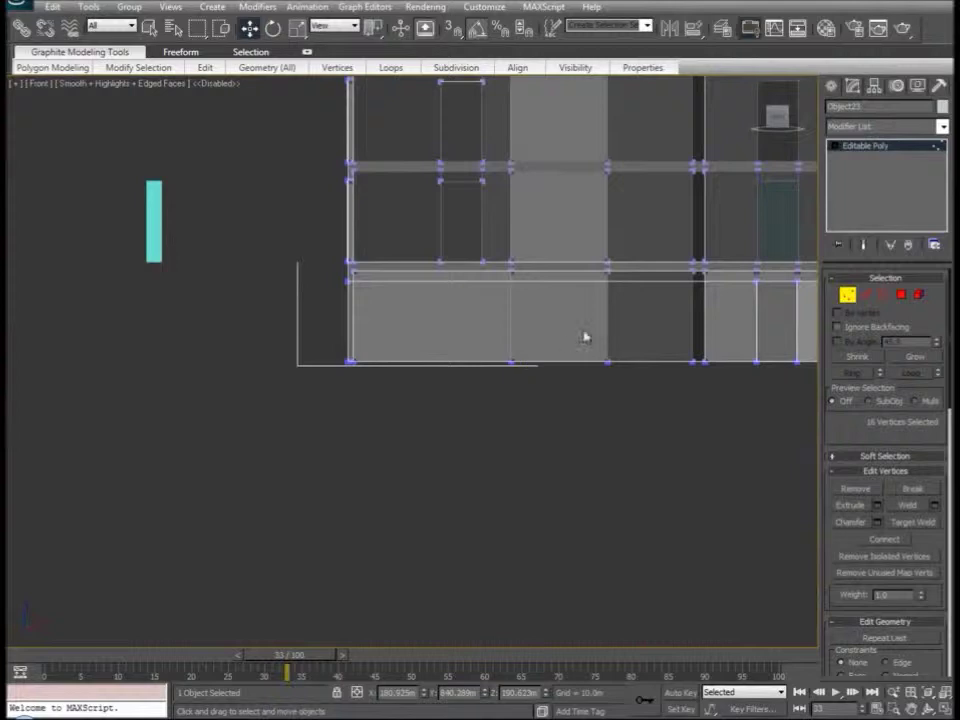
middle_click_drag(600, 291, 377, 471)
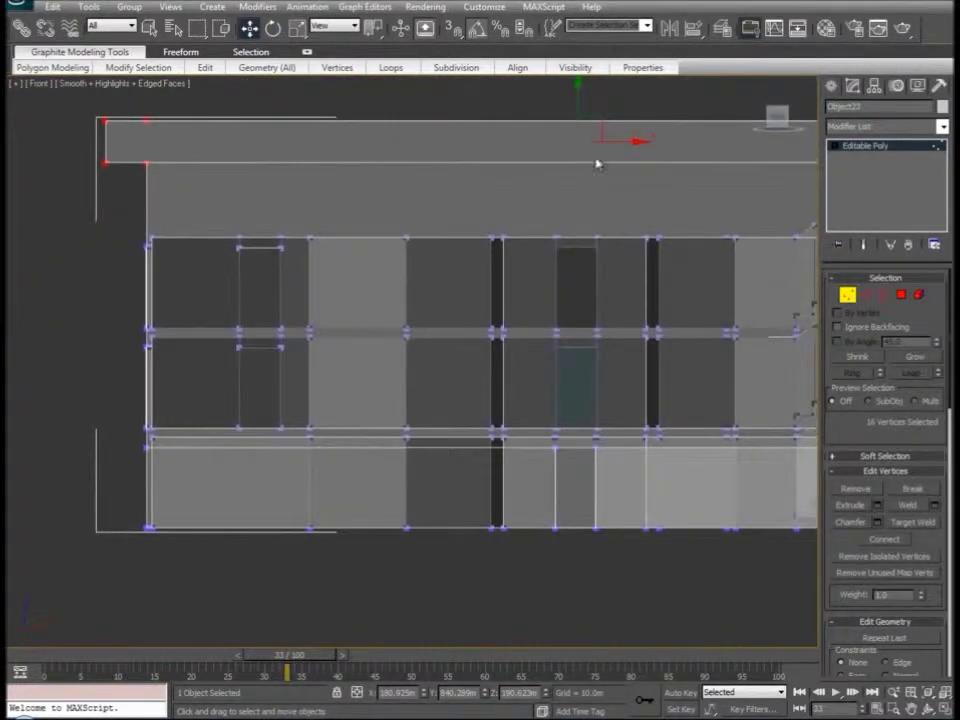
left_click_drag(576, 107, 583, 164)
scroll(690, 290, "down", 2)
middle_click_drag(704, 291, 559, 371)
key("p")
middle_click_drag(498, 371, 514, 394, "alt")
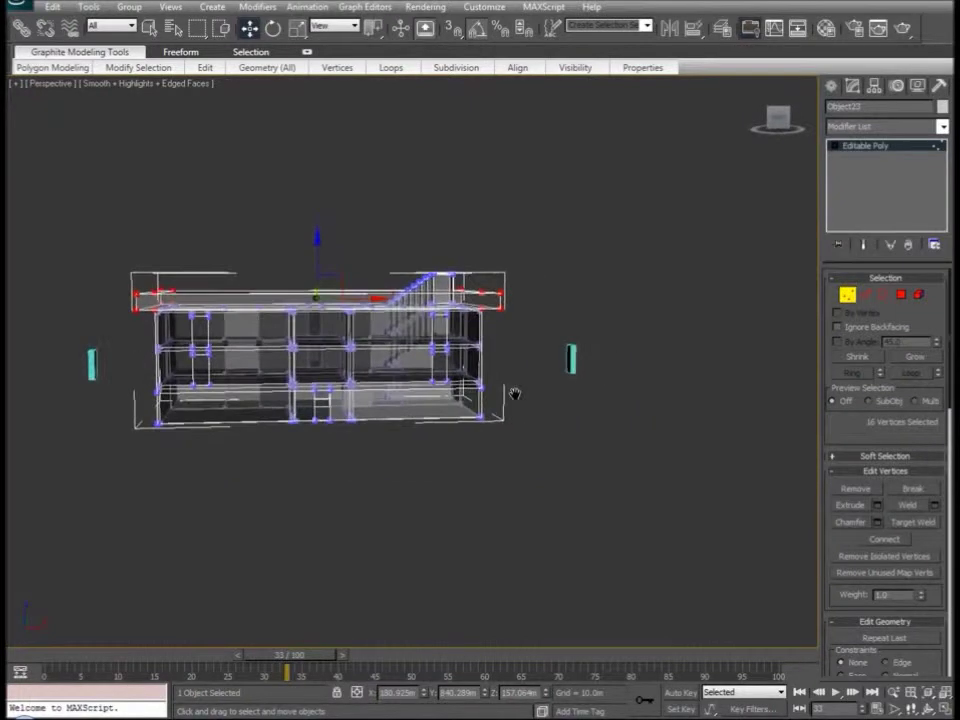
- Leave vertex editing, turn off the building's see-through display and switch to polygon selection
key("1")
key("alt+x")
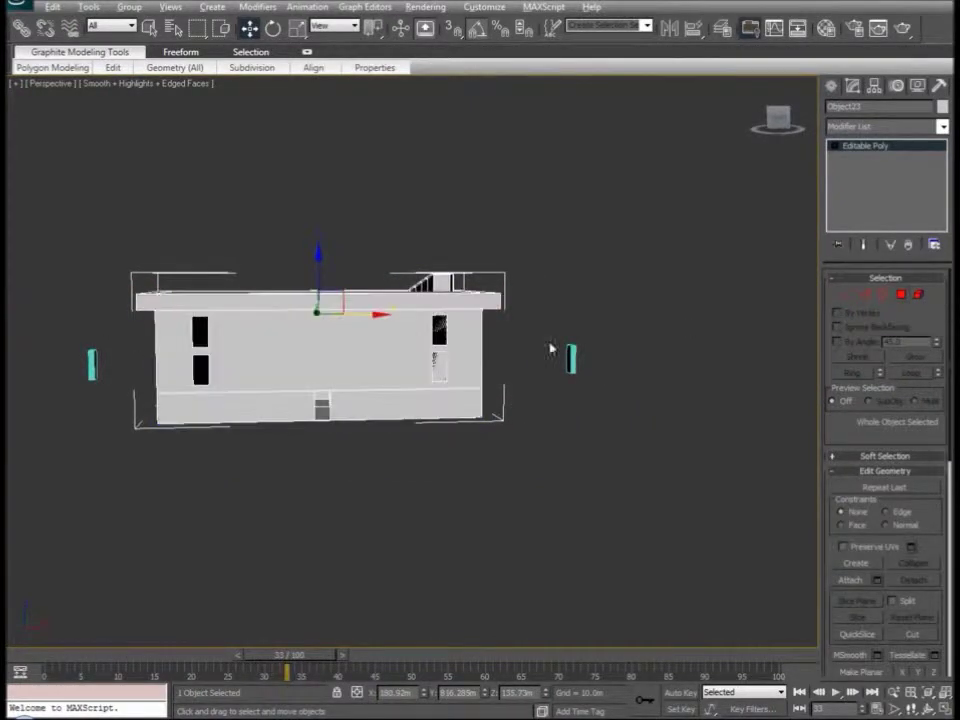
left_click(901, 293)
- Examine the solid-shaded building's roof and outer walls from outside and the staircase and rooms from inside
middle_click_drag(300, 390, 430, 420, "alt")
middle_click_drag(468, 323, 501, 388, "alt")
scroll(501, 388, "up", 6)
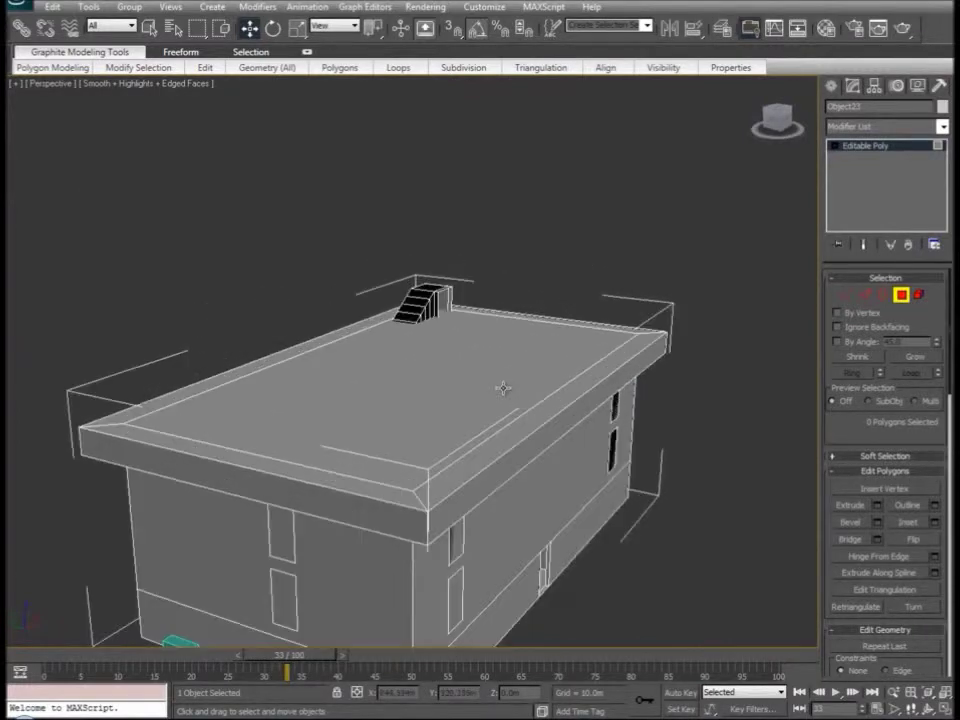
middle_click_drag(375, 394, 373, 347, "alt")
middle_click_drag(586, 390, 845, 93, "alt")
scroll(611, 414, "up", 4)
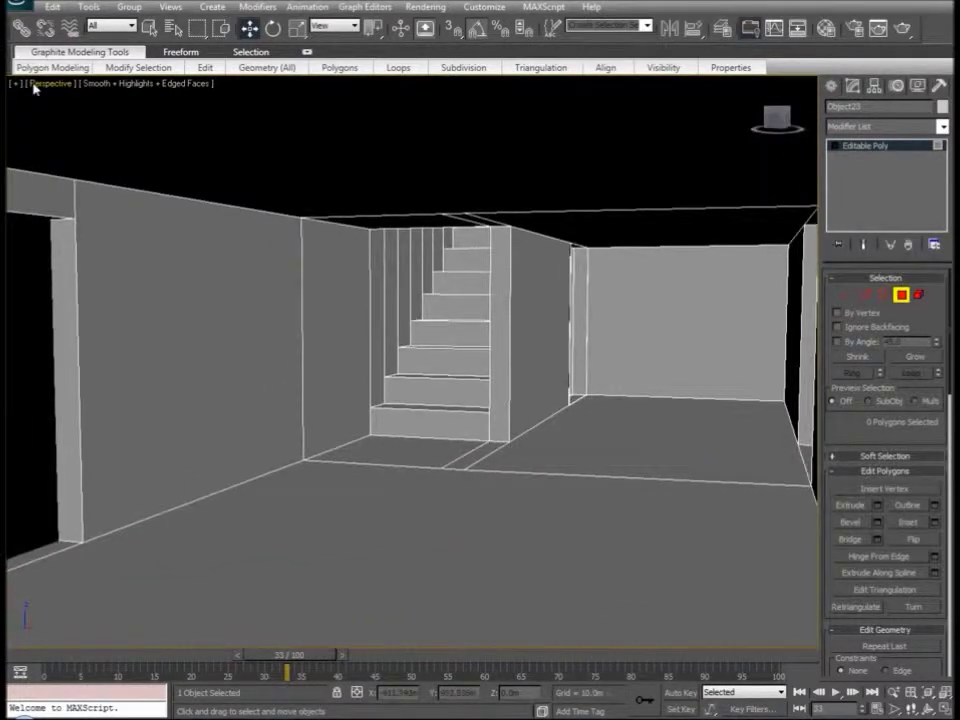
middle_click_drag(154, 288, 172, 308)
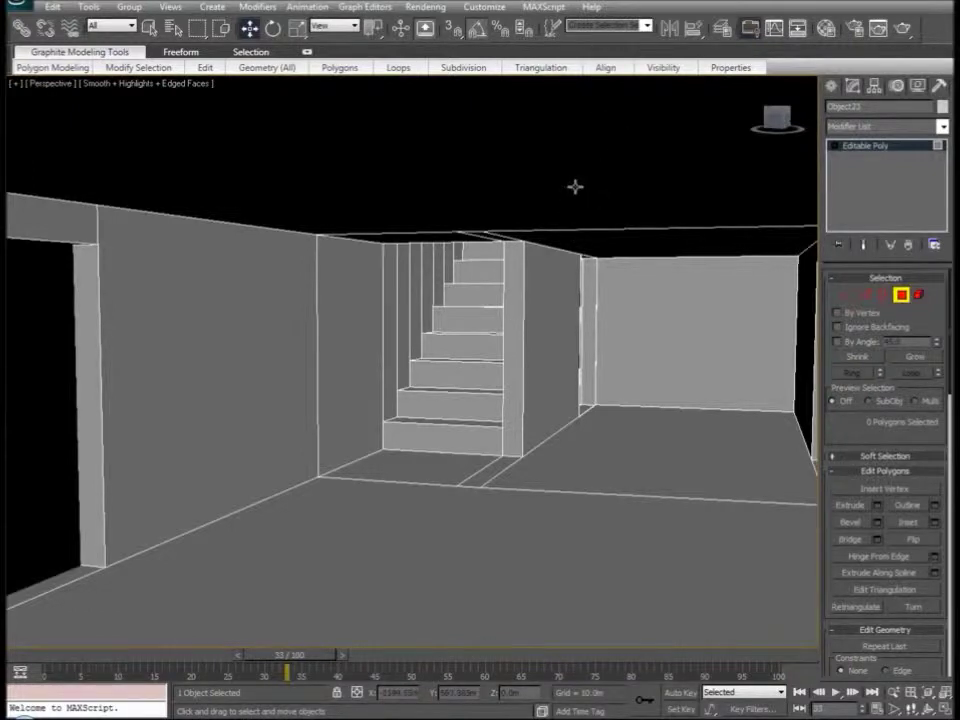
- Select the roof's large inner top polygon and extrude it with a height of 0.0 m
middle_click_drag(575, 187, 303, 698, "alt")
scroll(501, 392, "down", 4)
middle_click_drag(501, 392, 490, 318, "alt")
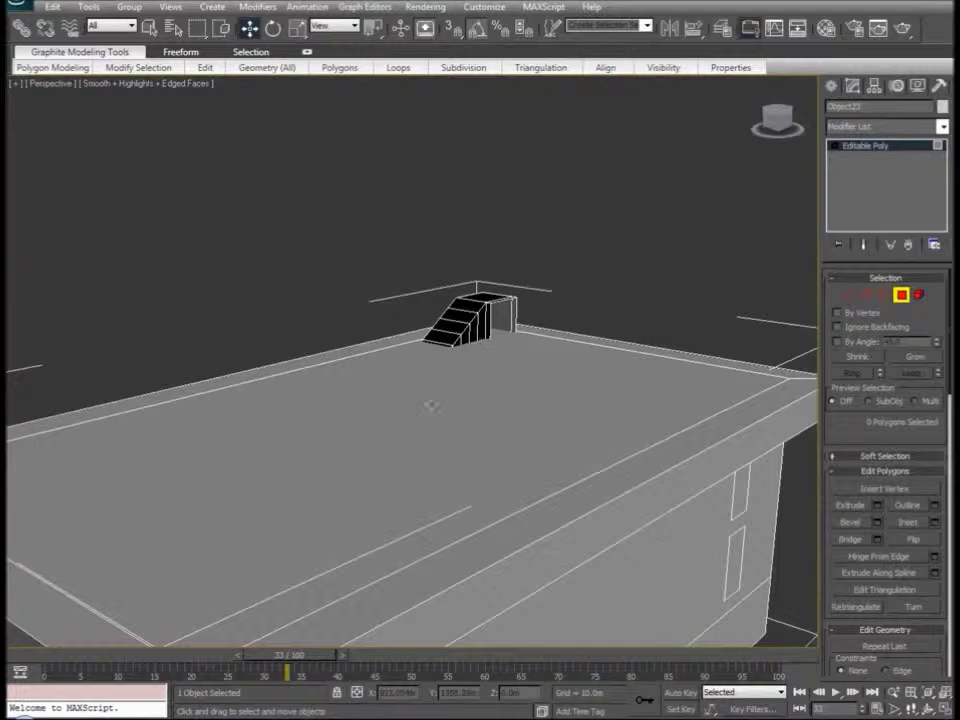
left_click(296, 503)
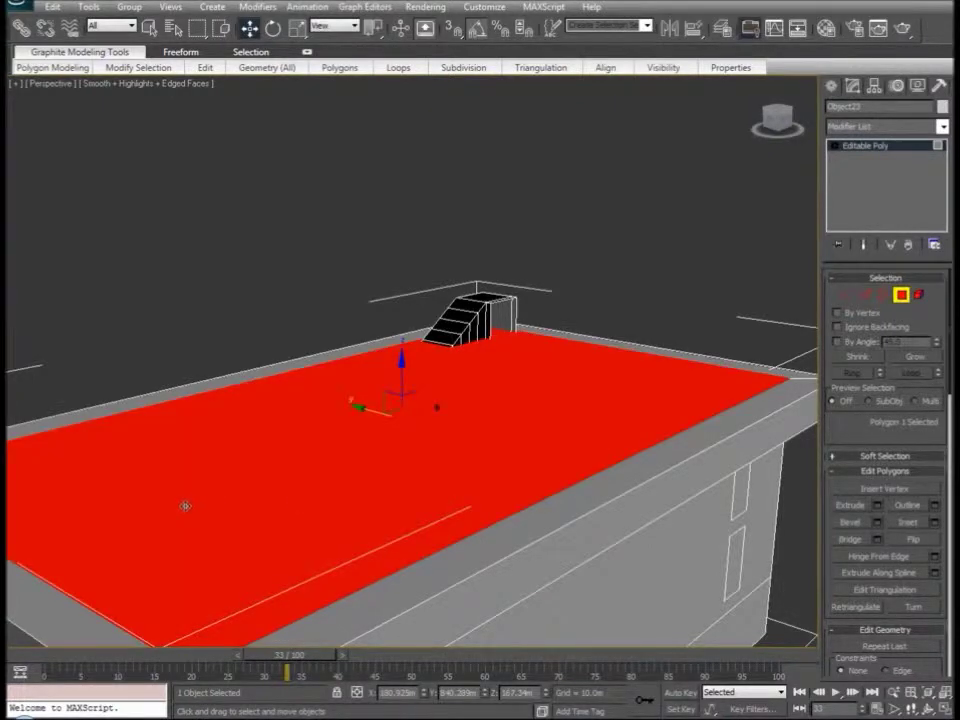
middle_click_drag(185, 506, 330, 469, "alt")
left_click(877, 506)
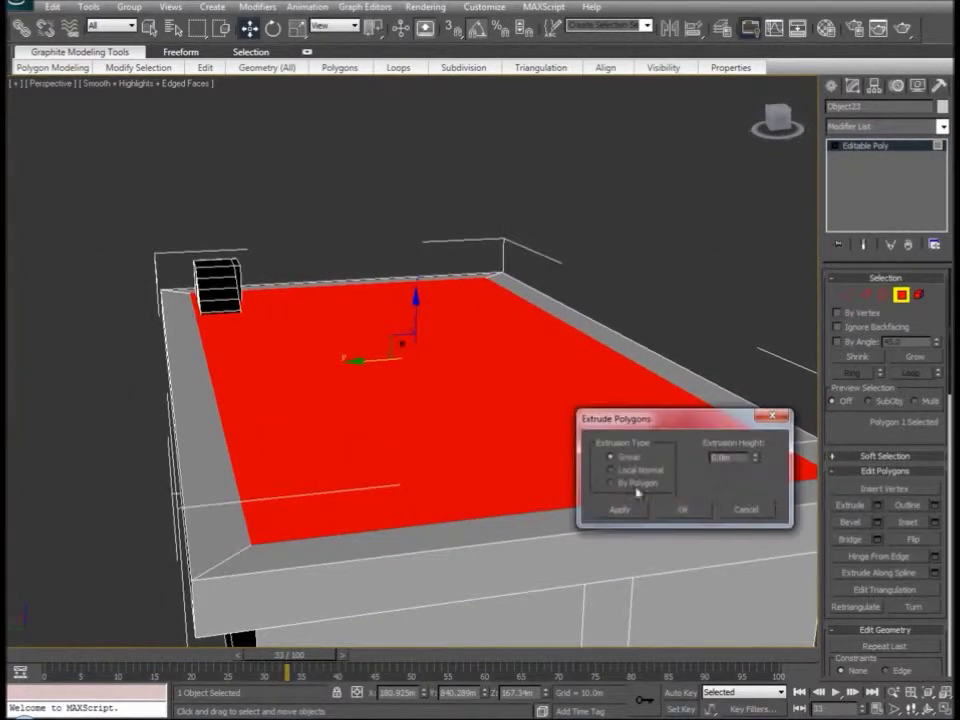
left_click(697, 512)
- With see-through display on, lower the extruded roof polygon in the front view to a height of about 148 m
key("f")
key("z")
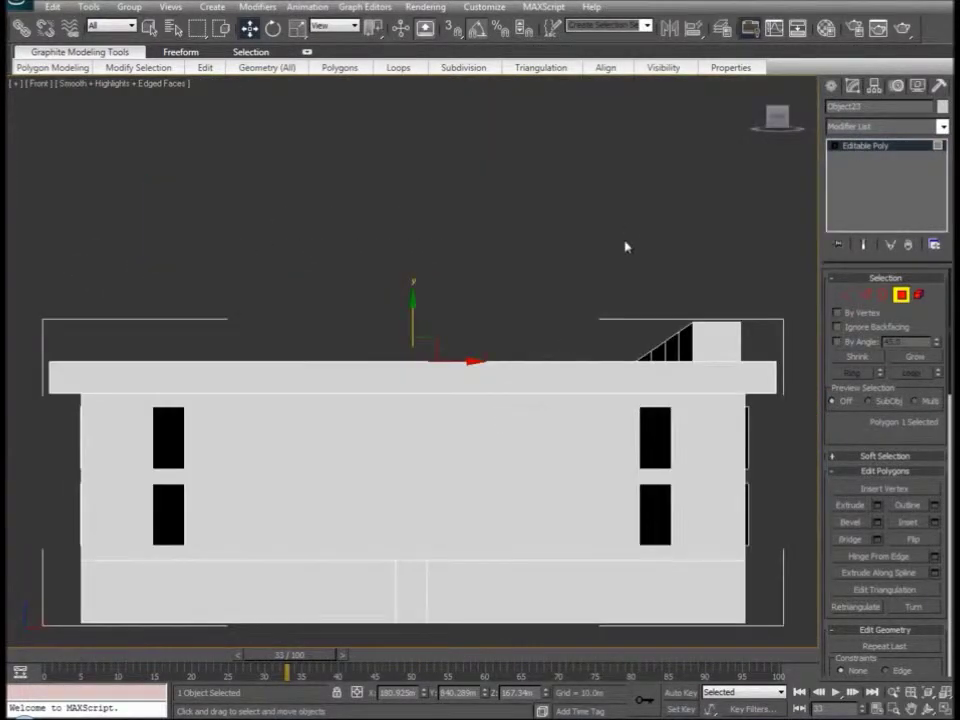
key("alt+x")
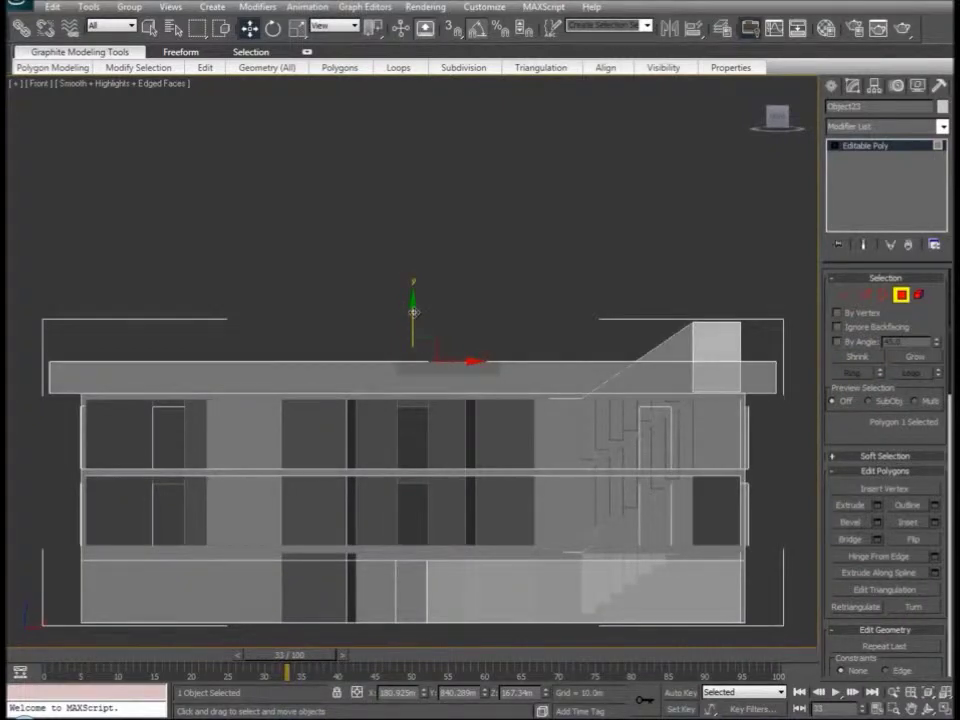
left_click_drag(413, 312, 411, 376)
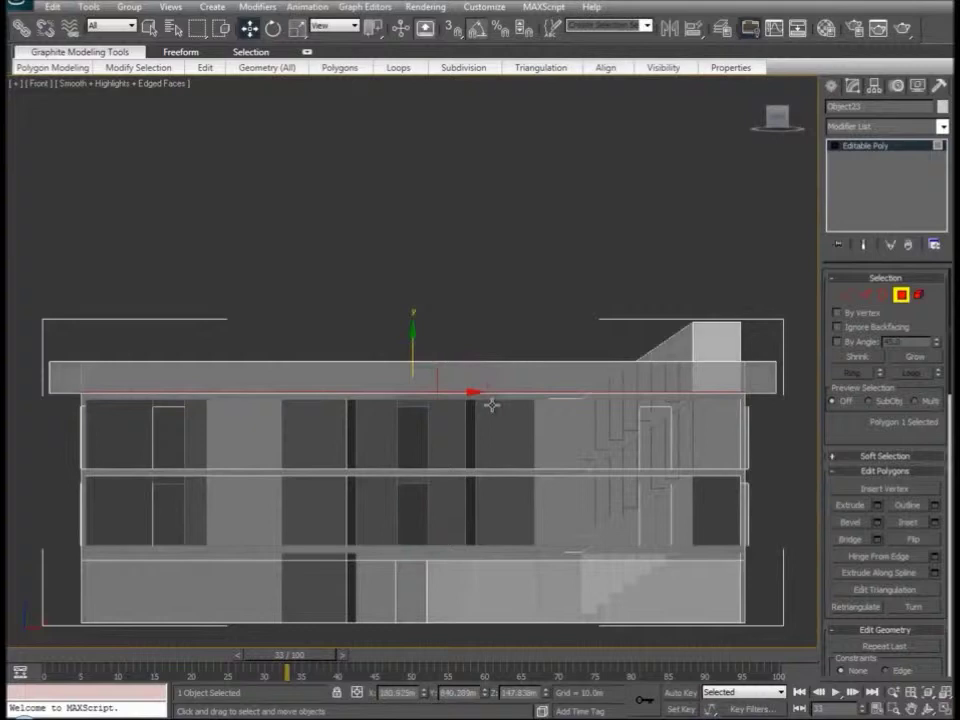
- Connect the two short end edges of the sunken roof floor and move the new lengthwise edge beside the staircase, at Y about 921 m
key("t")
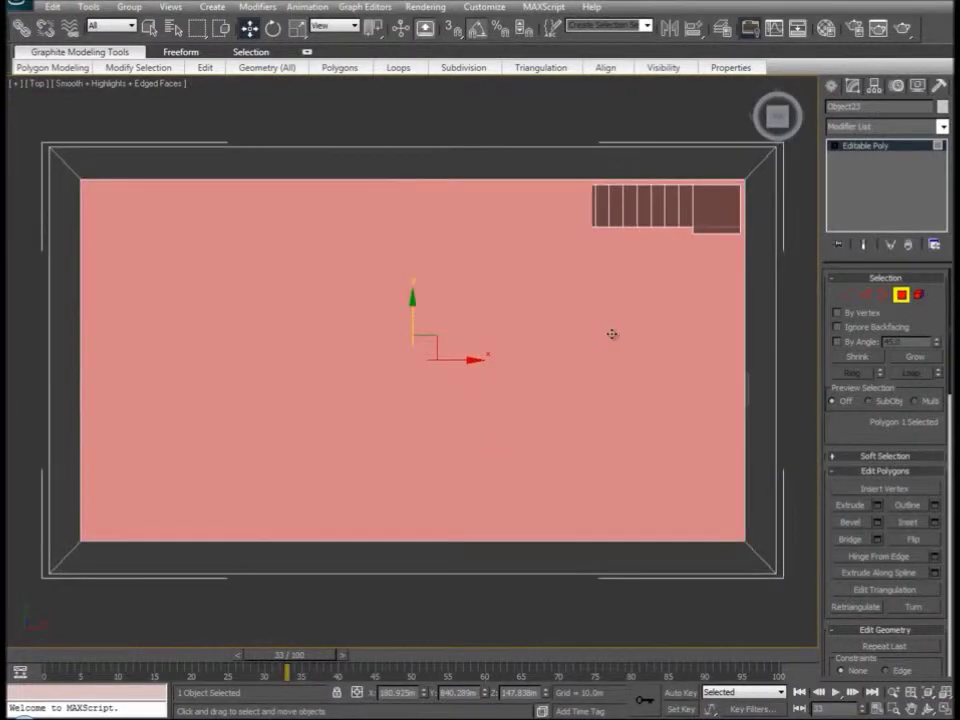
left_click(867, 295)
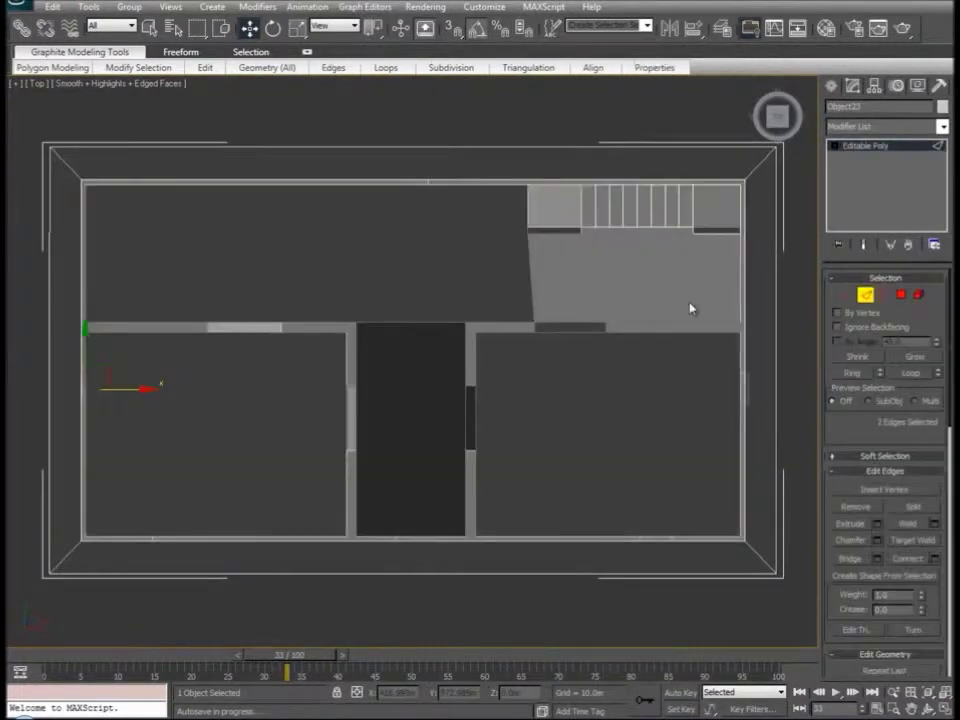
key("p")
middle_click_drag(532, 366, 550, 582, "alt")
key("alt+x")
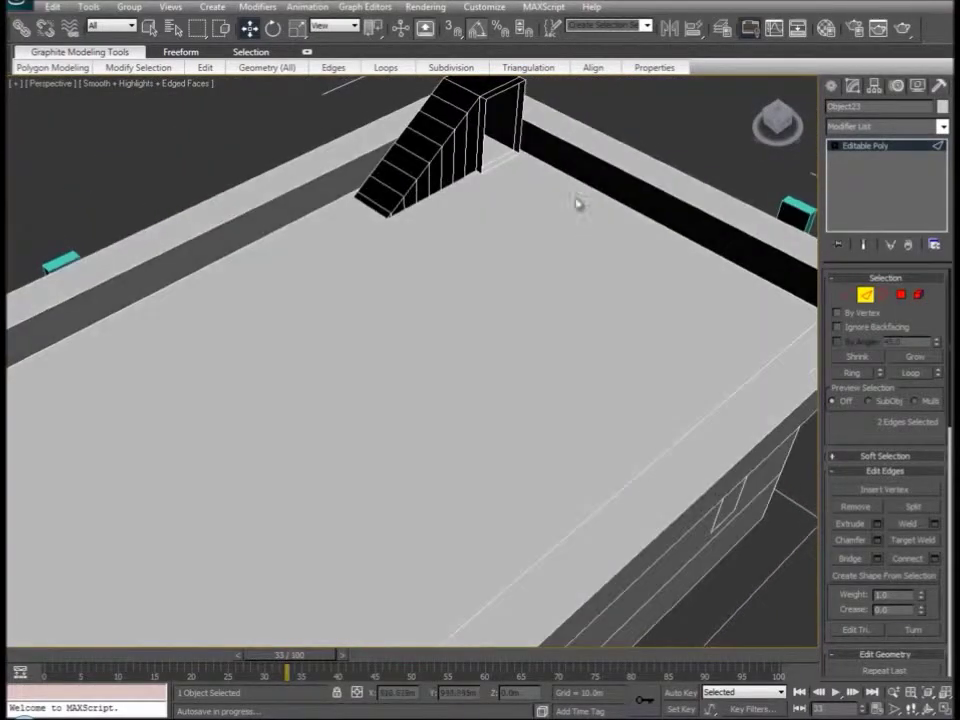
middle_click_drag(551, 317, 518, 463, "alt")
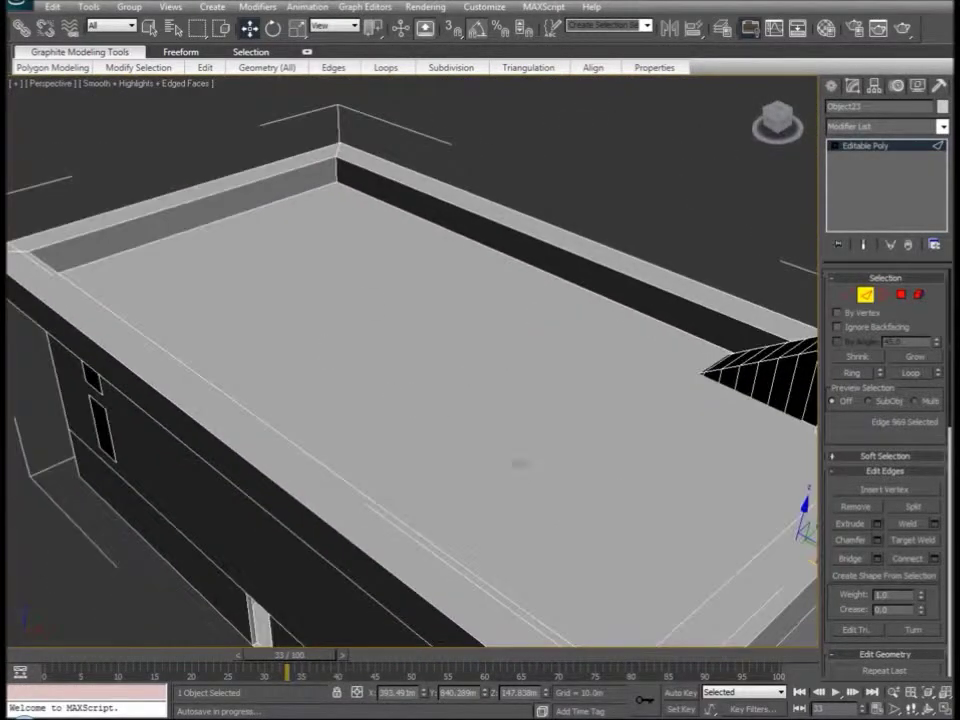
middle_click_drag(331, 296, 306, 253, "alt")
right_click(306, 253)
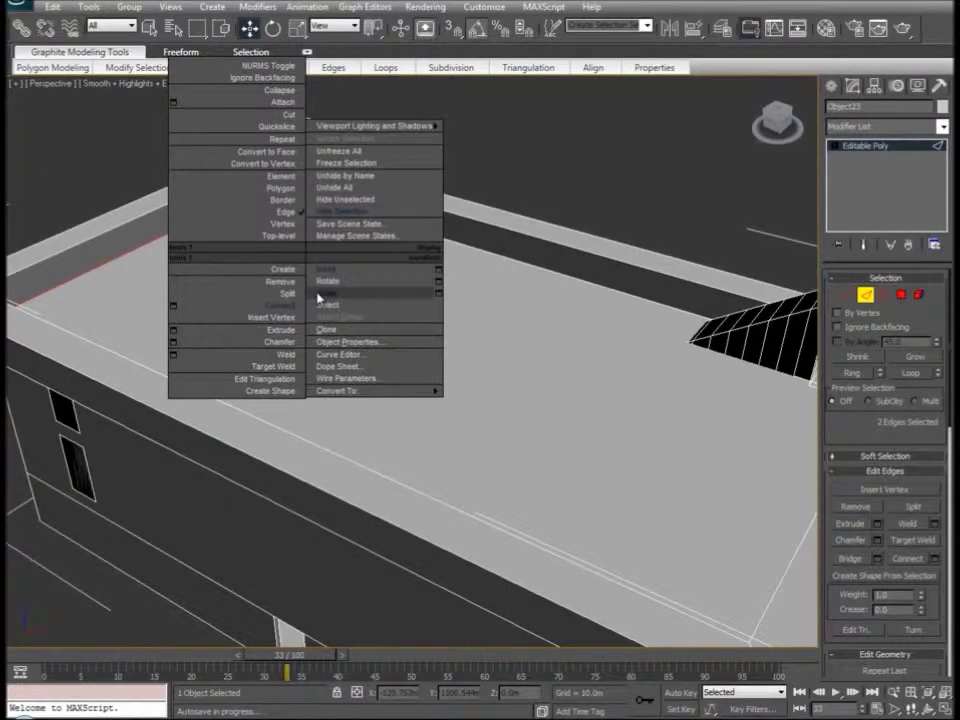
left_click(318, 295)
middle_click_drag(349, 298, 385, 375, "alt")
left_click_drag(351, 360, 199, 398)
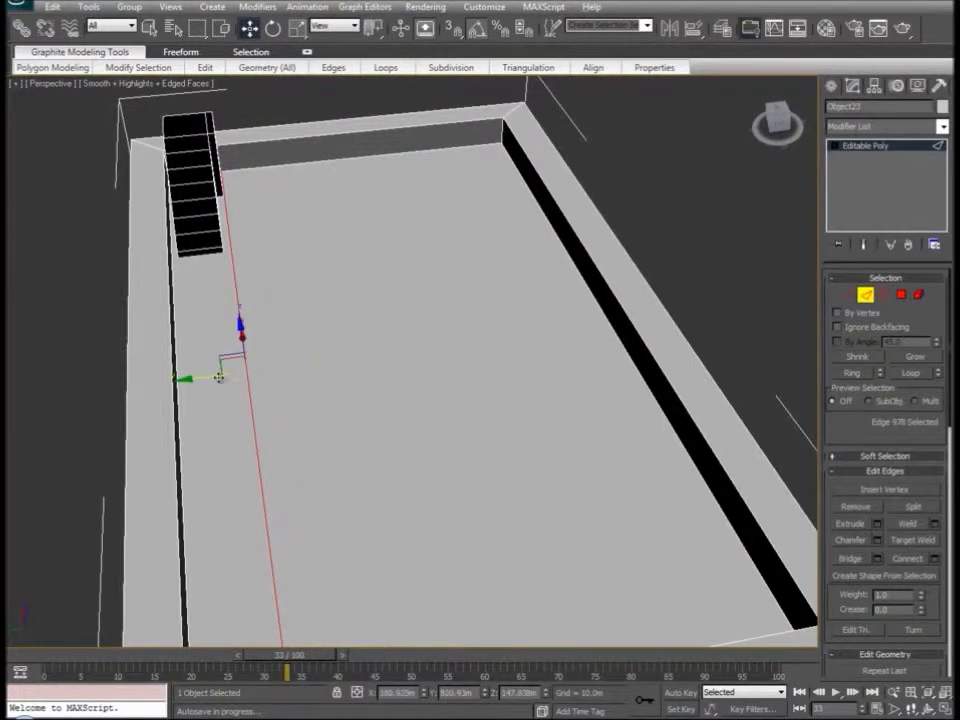
- Connect the two long edges of the narrow roof strip and move the new cross edge just in front of the lowest protruding step
middle_click_drag(219, 377, 187, 321, "alt")
left_click(215, 288, "ctrl")
right_click(214, 285)
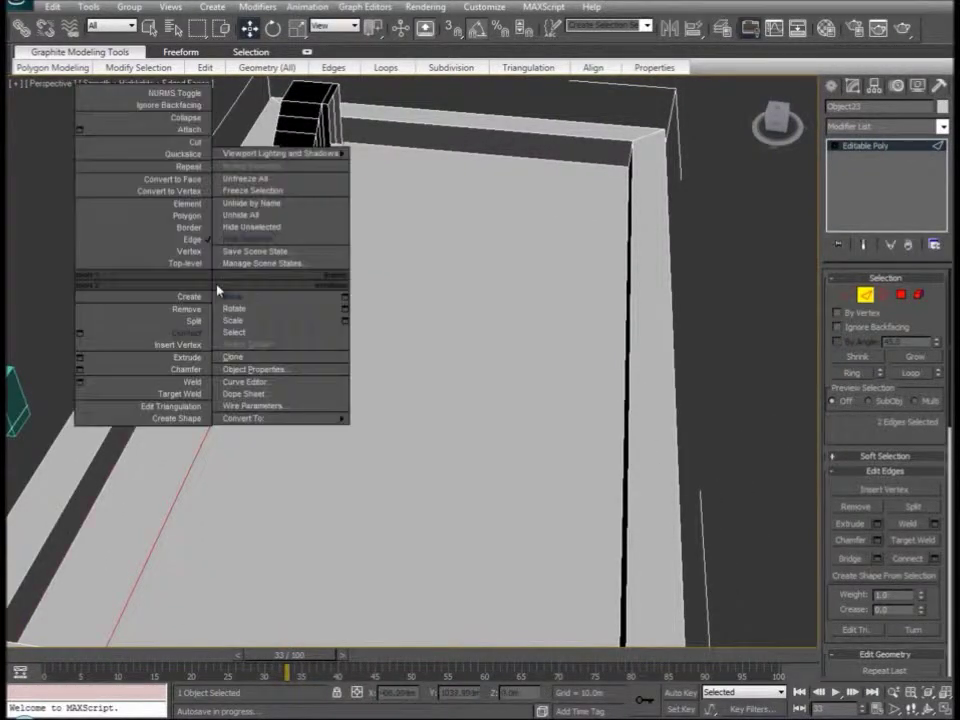
left_click(194, 332)
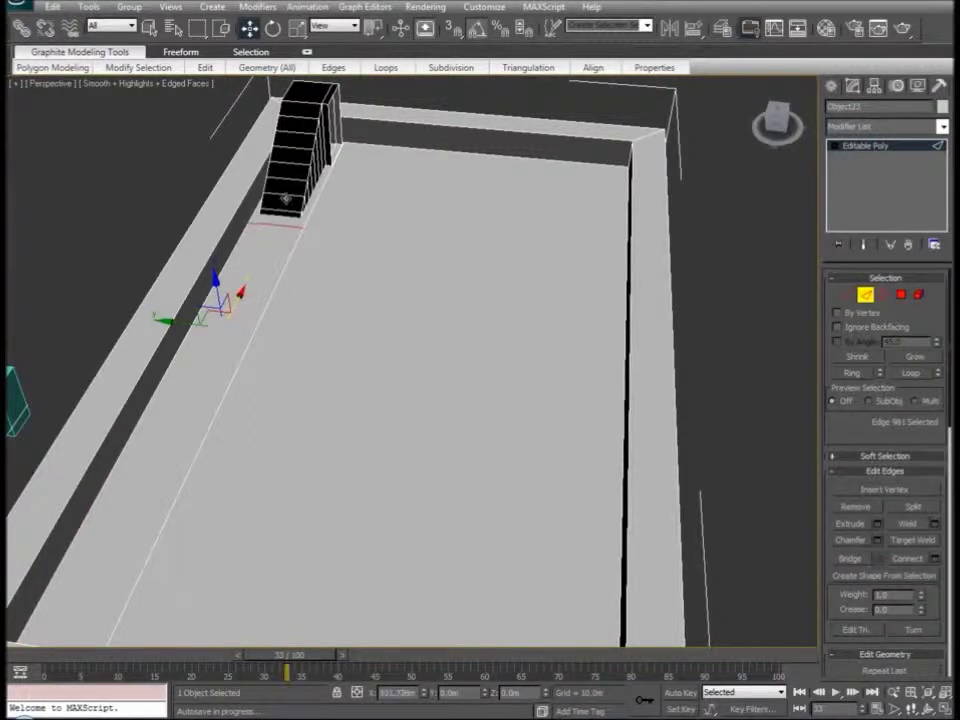
left_click_drag(286, 198, 286, 198)
- Extrude the roof polygon around the staircase and raise it to a height of about 198 m, enclosing the stairs
left_click(902, 295)
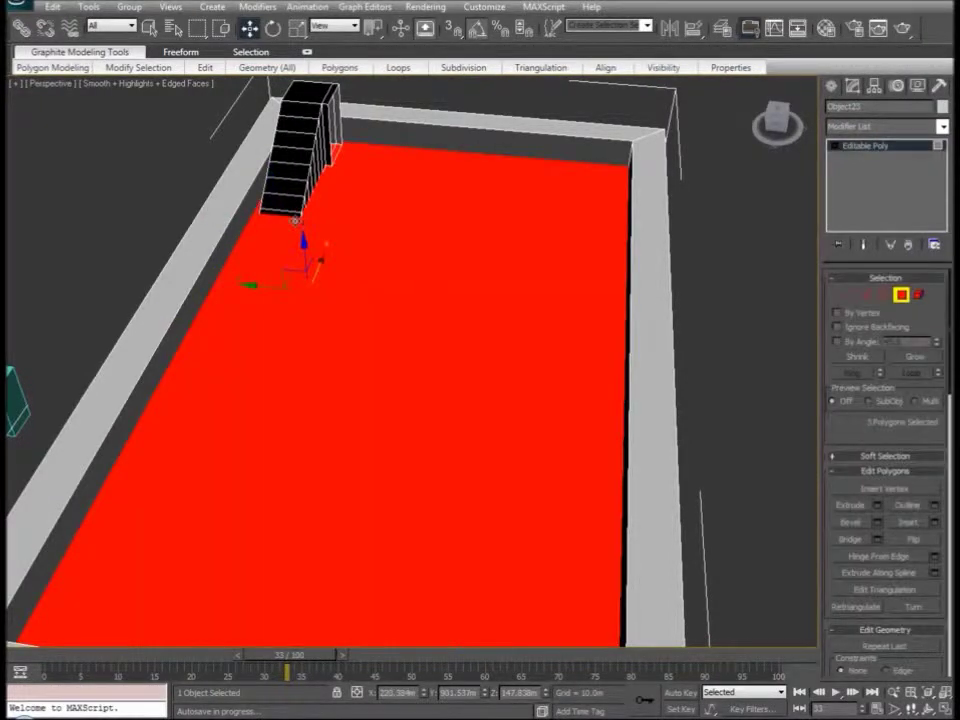
left_click(297, 218)
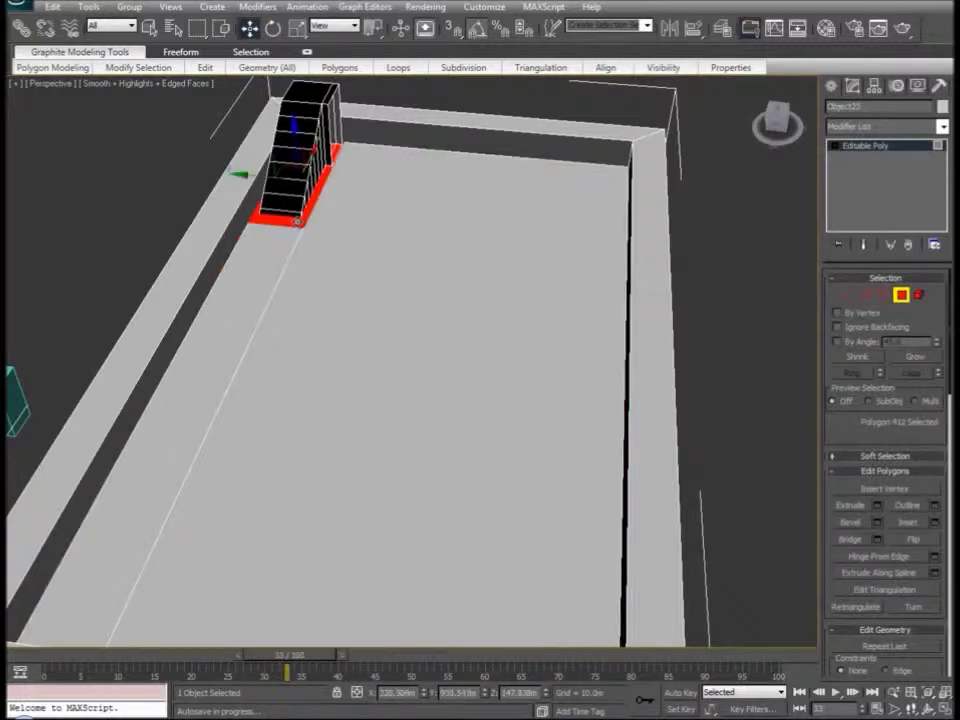
left_click(878, 507)
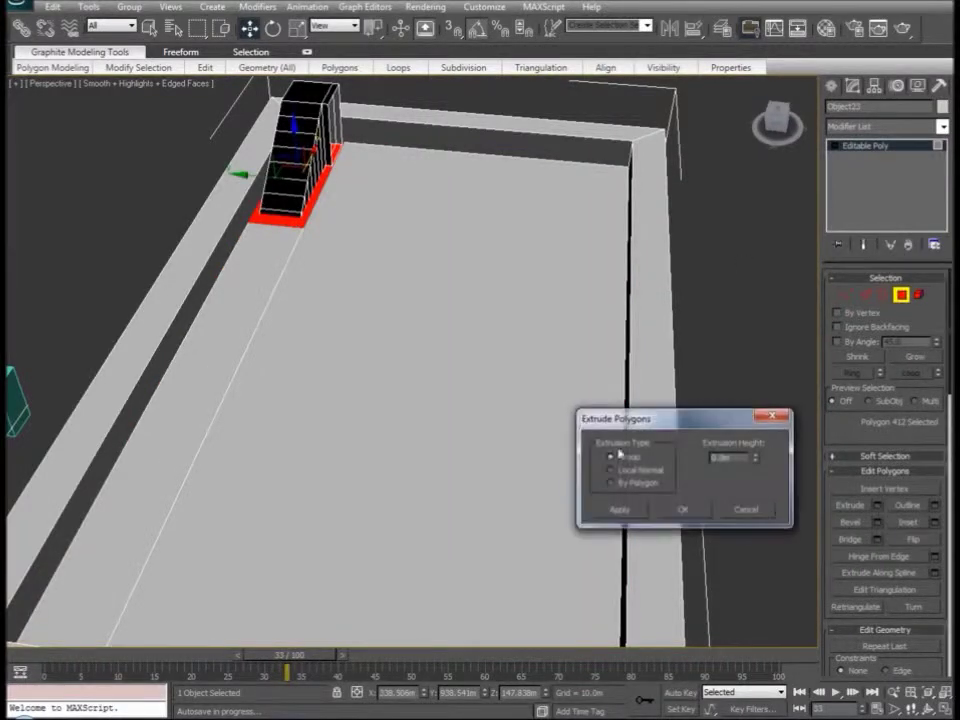
left_click(692, 509)
left_click_drag(294, 124, 277, 54)
middle_click_drag(299, 221, 352, 291)
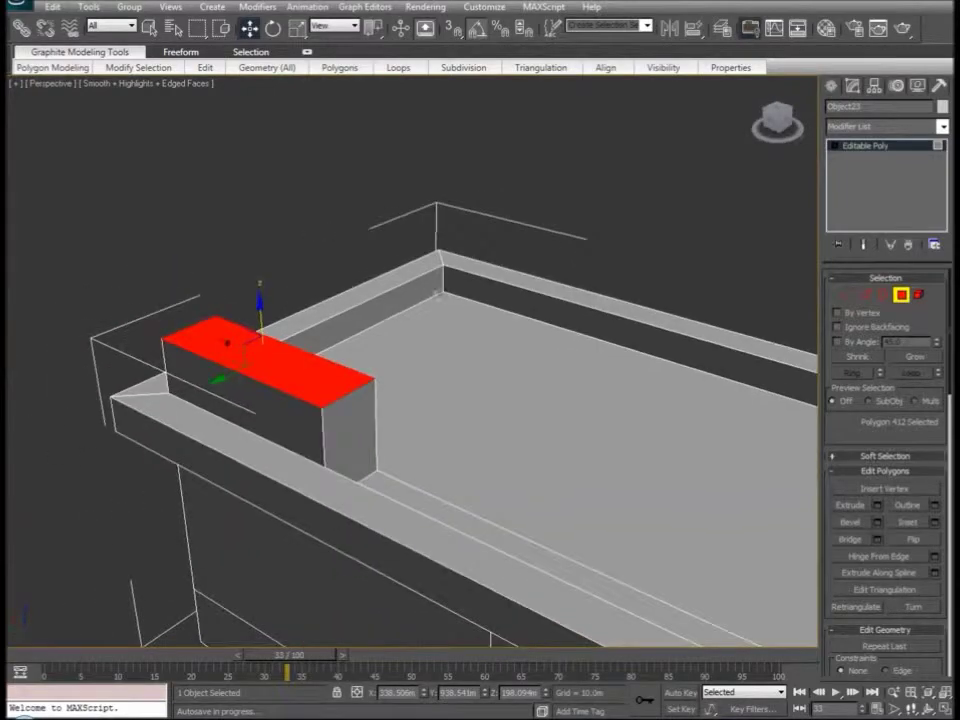
- Connect the two long top edges of the stair enclosure and move the new edge towards the building's near end, where the stairs' slope stops
key("alt+x")
middle_click_drag(504, 302, 269, 296, "alt")
key("alt+x")
left_click(870, 294)
left_click(493, 270)
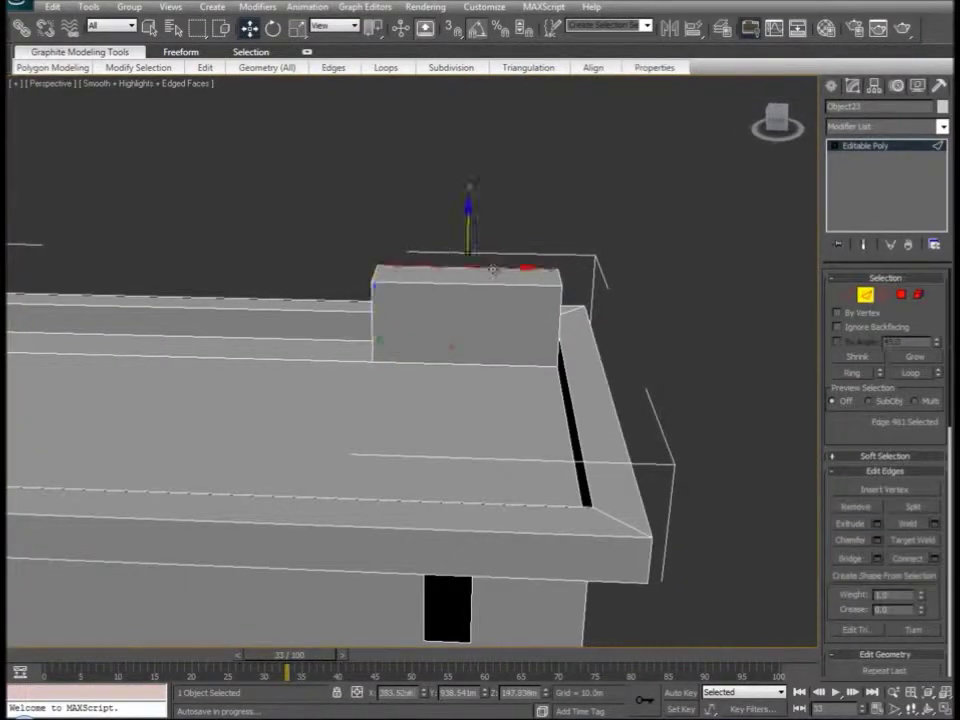
left_click(478, 284, "ctrl")
right_click(479, 283)
left_click(449, 332)
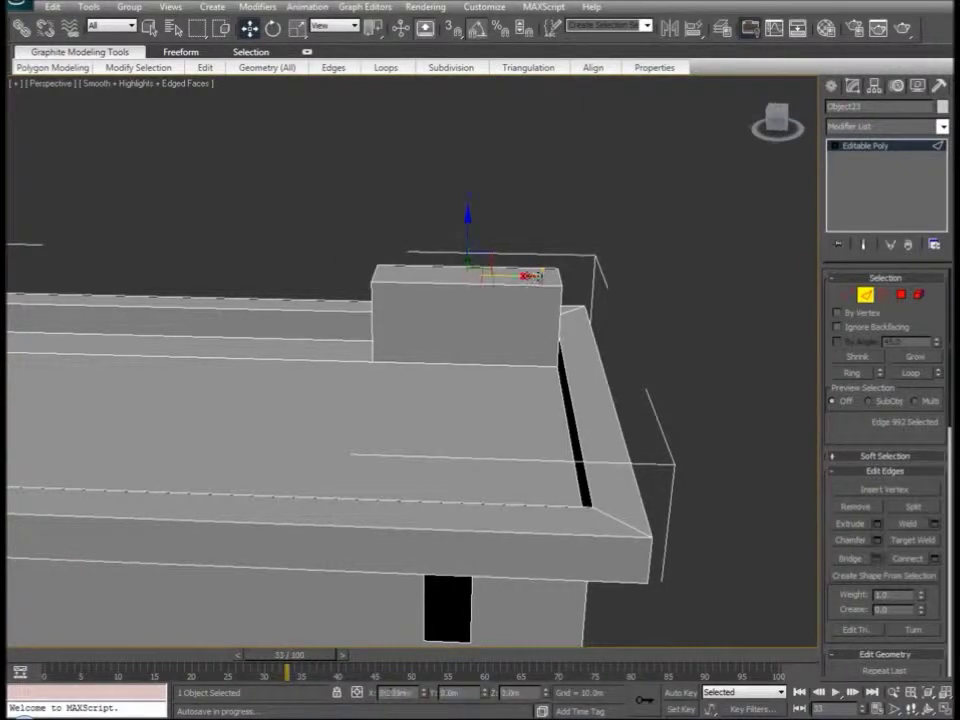
key("alt+x")
left_click_drag(548, 275, 547, 287)
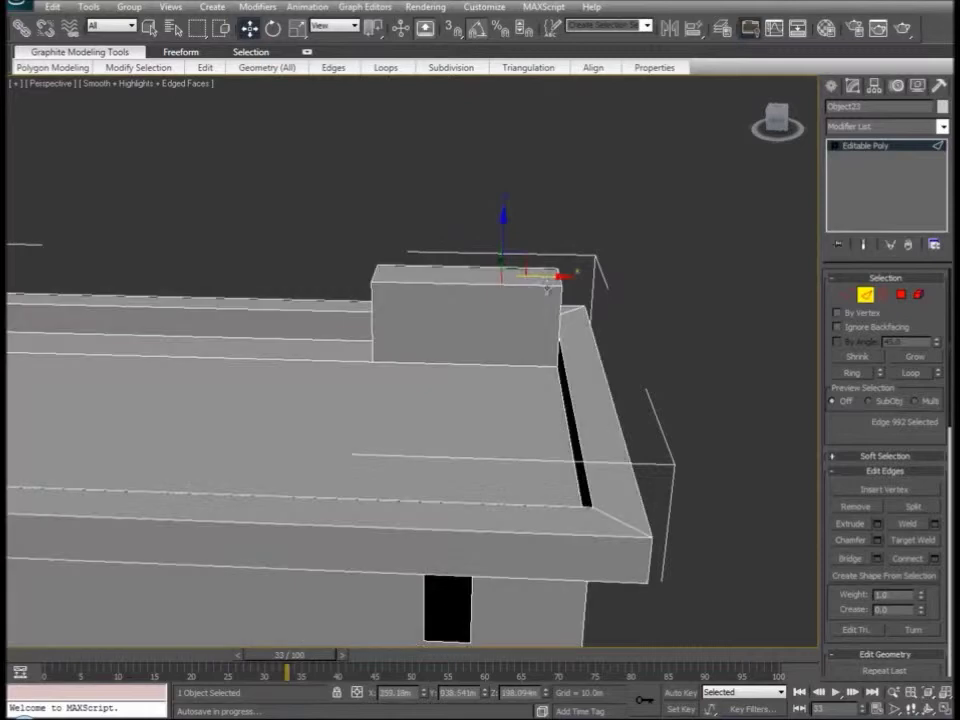
- Lower the two top vertices at the enclosure's low-step end to just above the roof floor, so its top slopes along the stairs
left_click(848, 295)
left_click(379, 268)
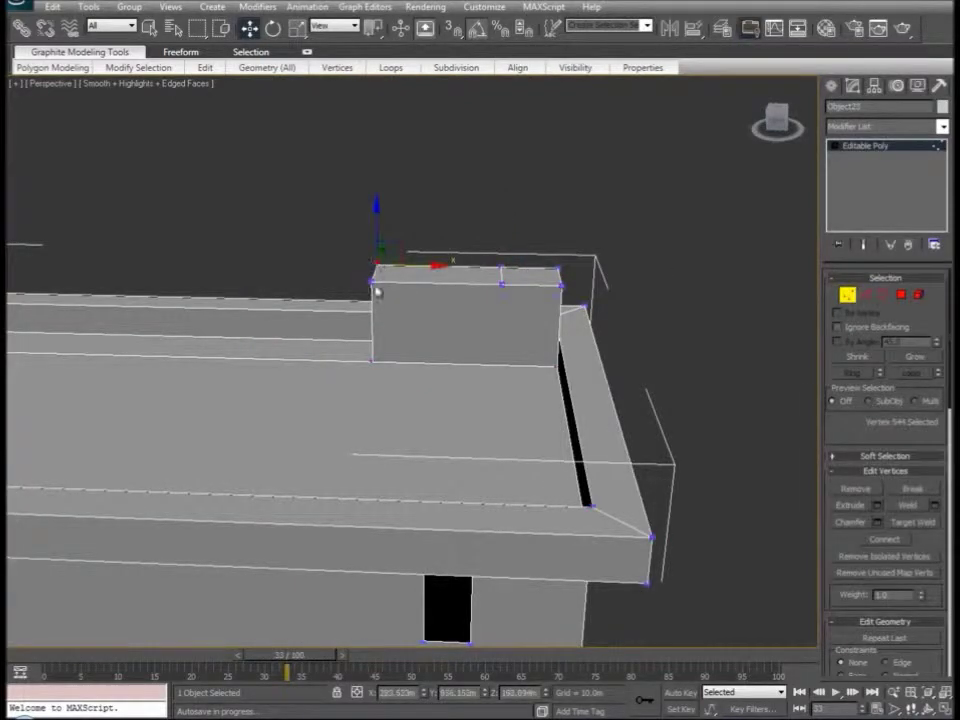
left_click(372, 282, "ctrl")
left_click_drag(374, 222, 372, 275)
key("alt+x")
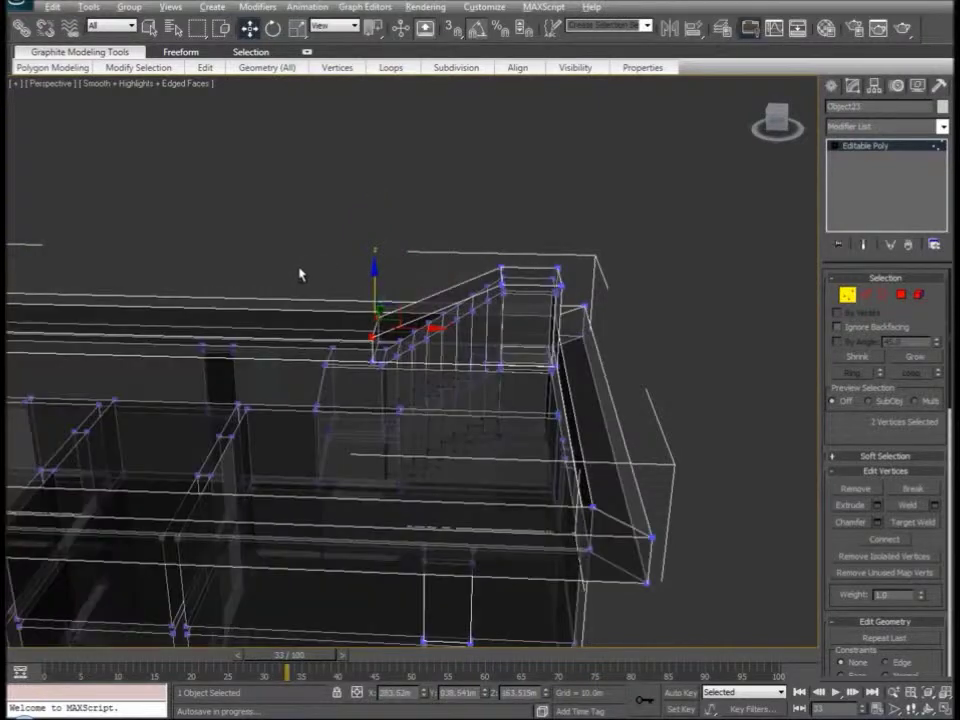
mouse_move(300, 275)
middle_mouse_down("alt")
mouse_move(306, 257)
mouse_move(364, 285)
middle_mouse_up("alt")
key("alt+x")
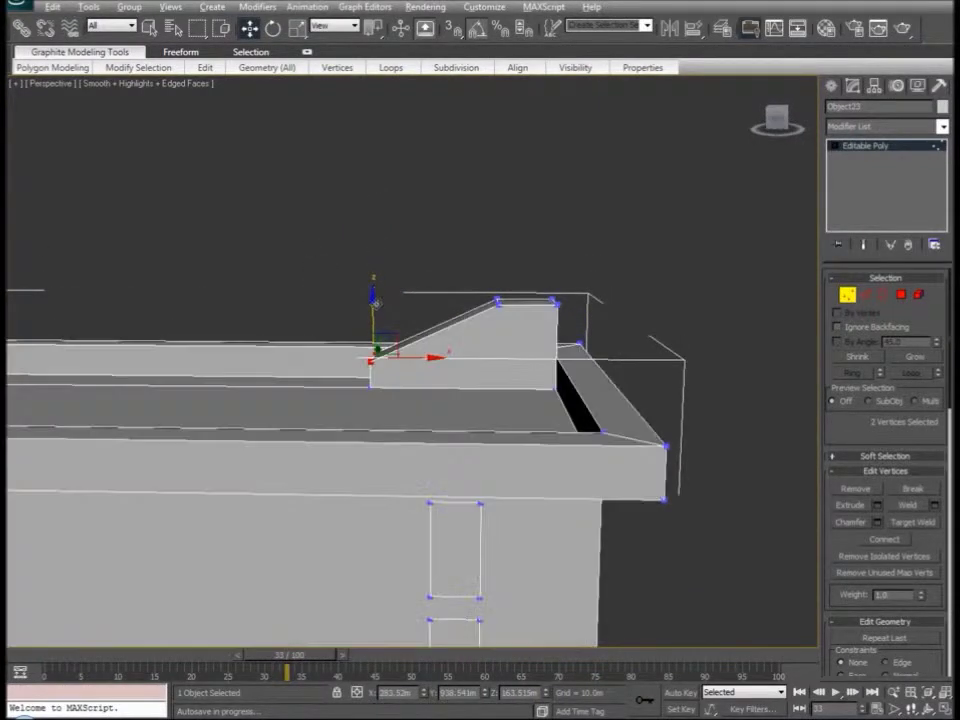
left_click(491, 301)
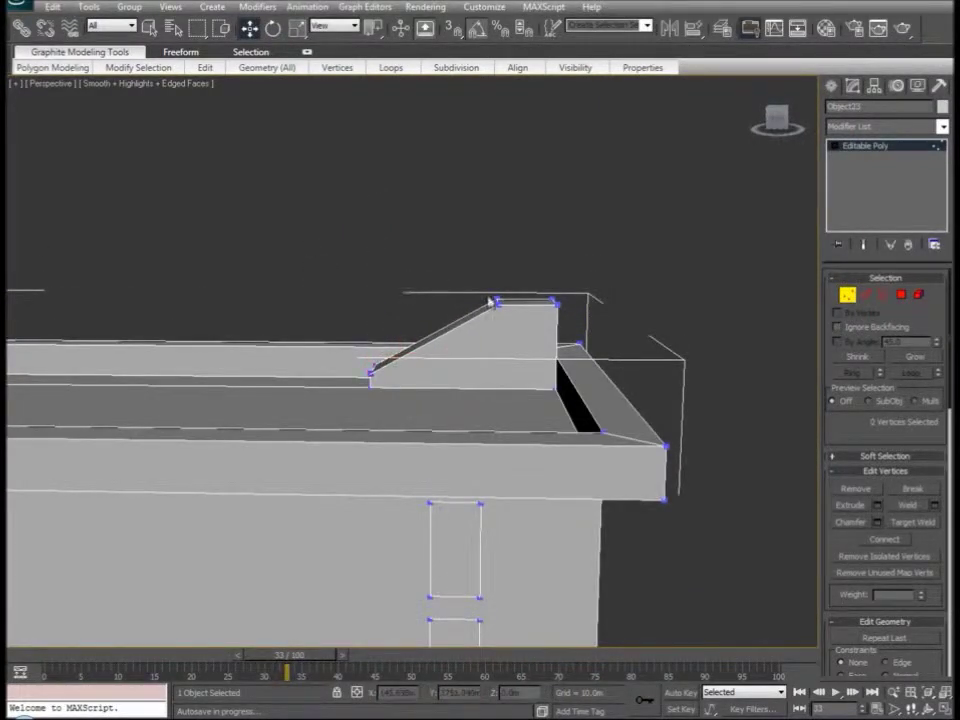
- Extrude the enclosure's flat and sloped top polygons with a height of 0.0 m and raise them slightly to form a cover slab
middle_click_drag(449, 330, 493, 347, "alt")
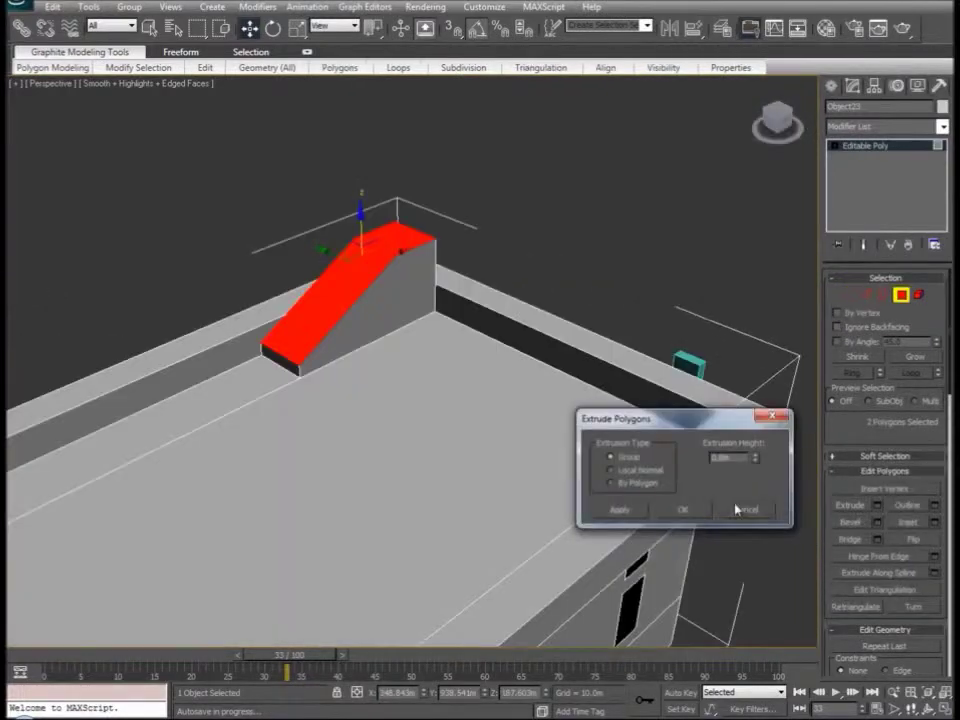
left_click(706, 517)
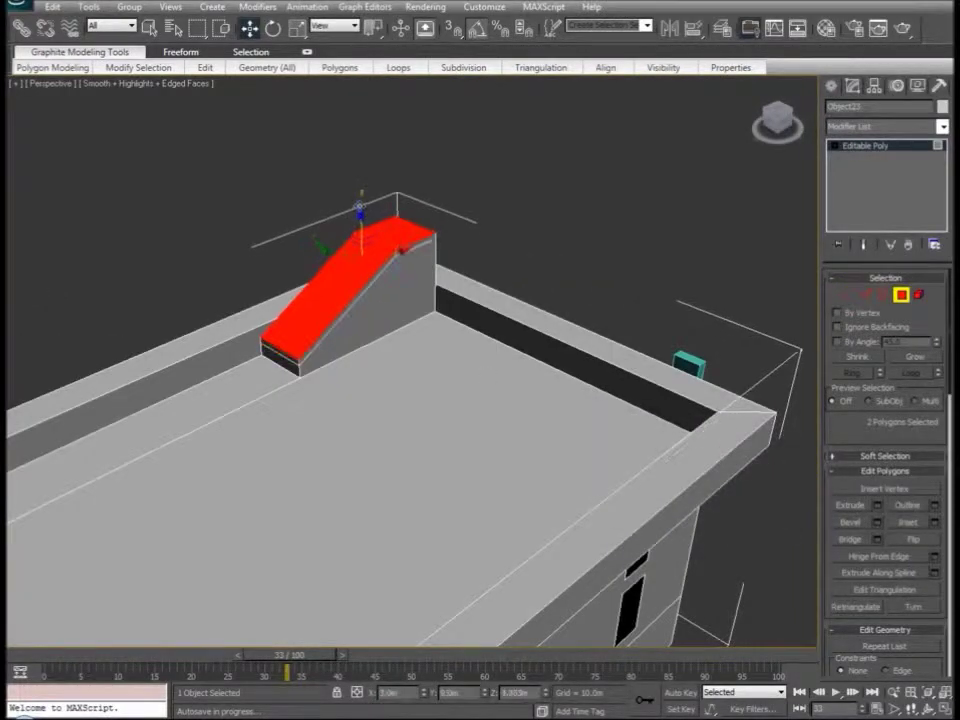
- Select the narrow end faces at both ends of the stair enclosure's cover slab and extrude them
left_click(275, 347)
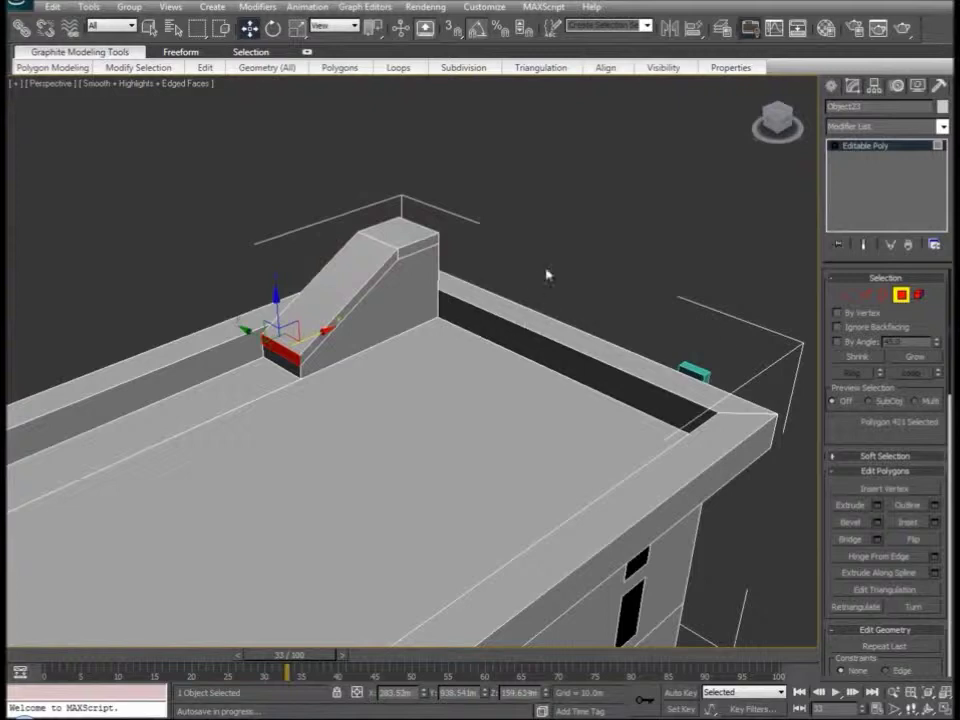
middle_click_drag(709, 376, 575, 366, "alt")
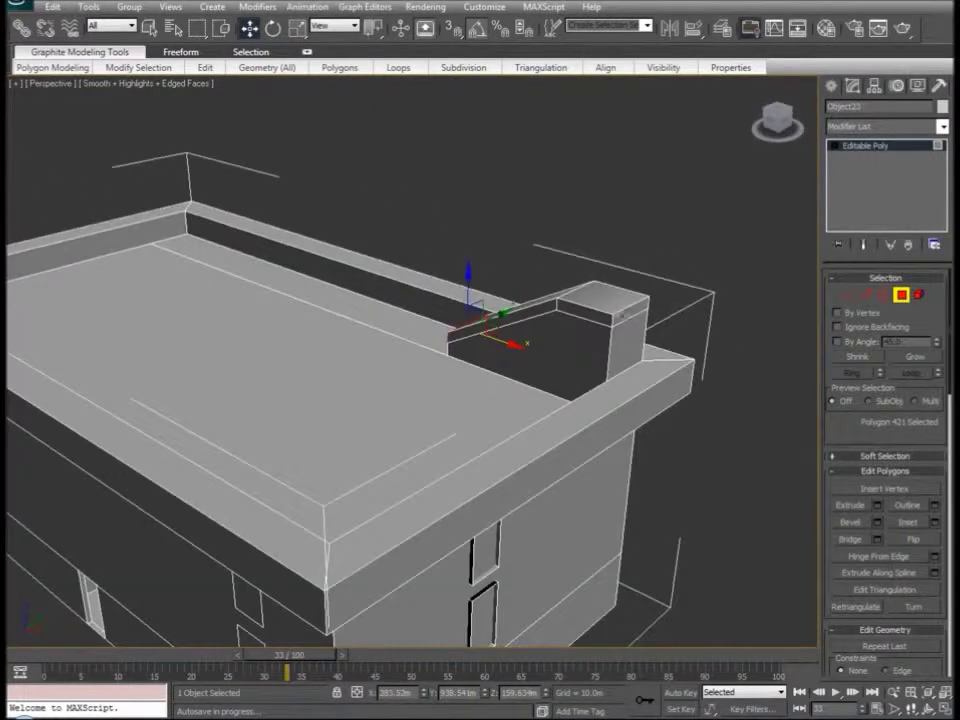
left_click(627, 313, "ctrl")
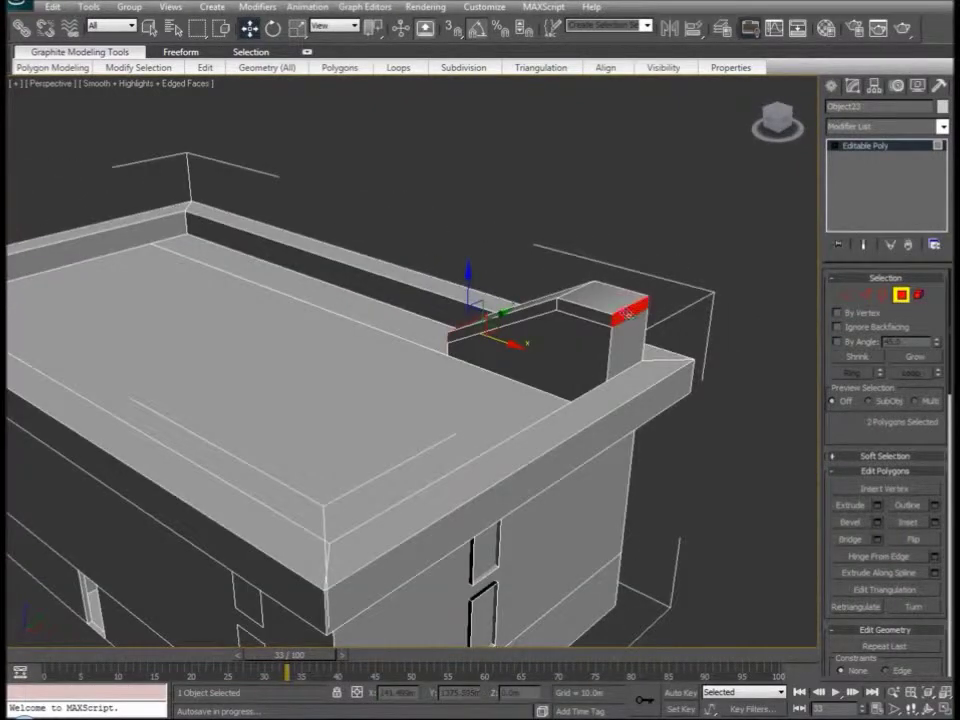
left_click(877, 506)
left_click(684, 510)
- Pull the cover slab's two end faces outward as overhangs, the high end to X about 401 m and the low end to about 276 m
left_click(720, 242)
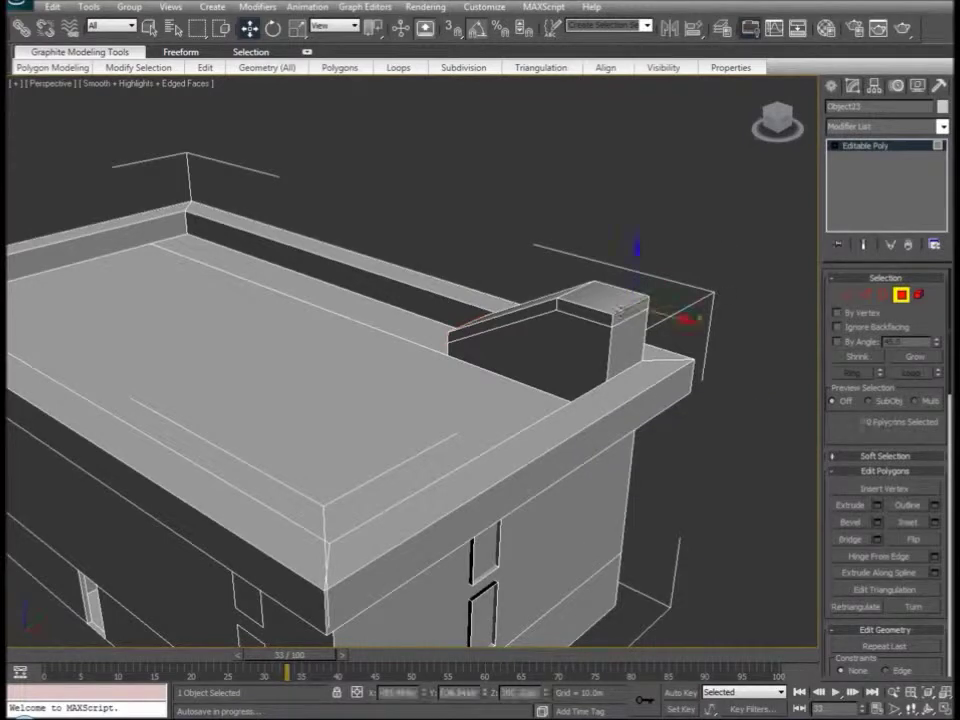
left_click(622, 314)
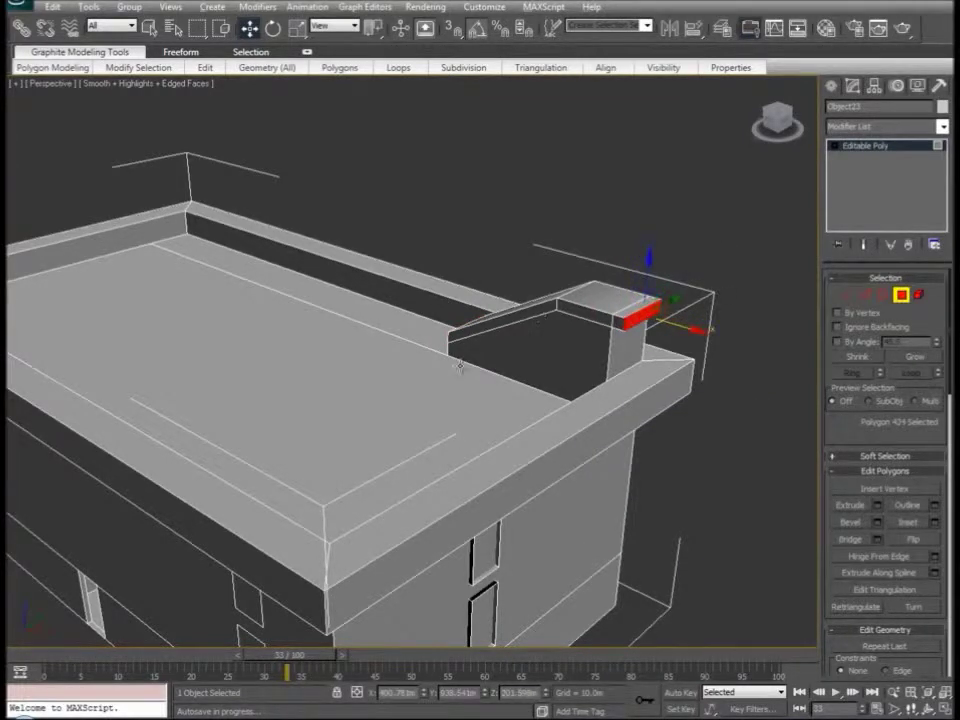
middle_click_drag(684, 326, 548, 363, "alt")
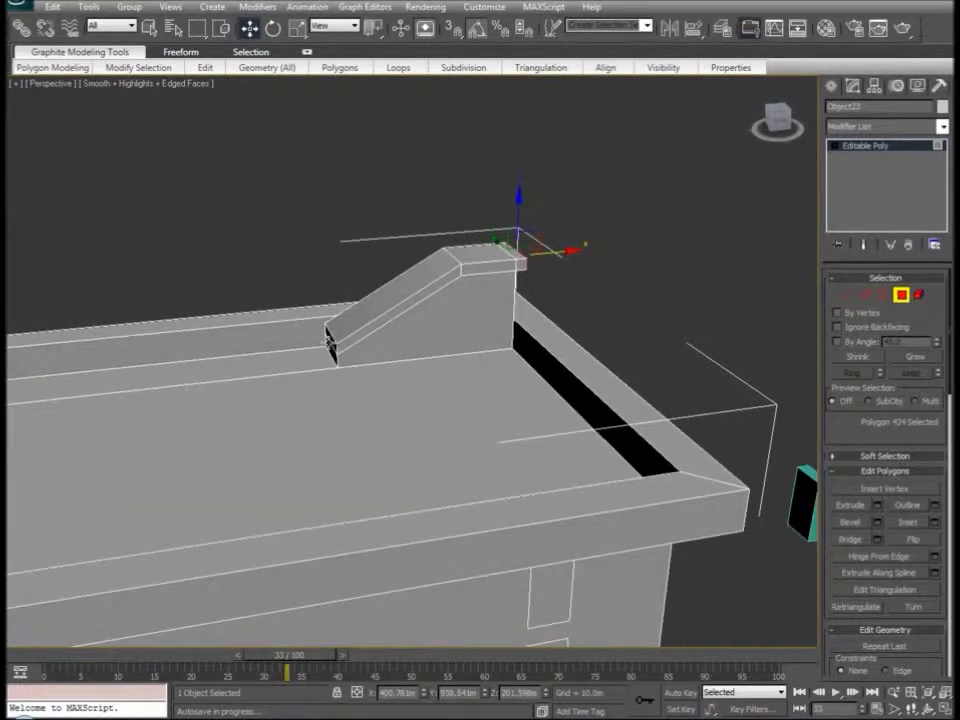
left_click(331, 343)
left_click_drag(381, 333, 457, 280)
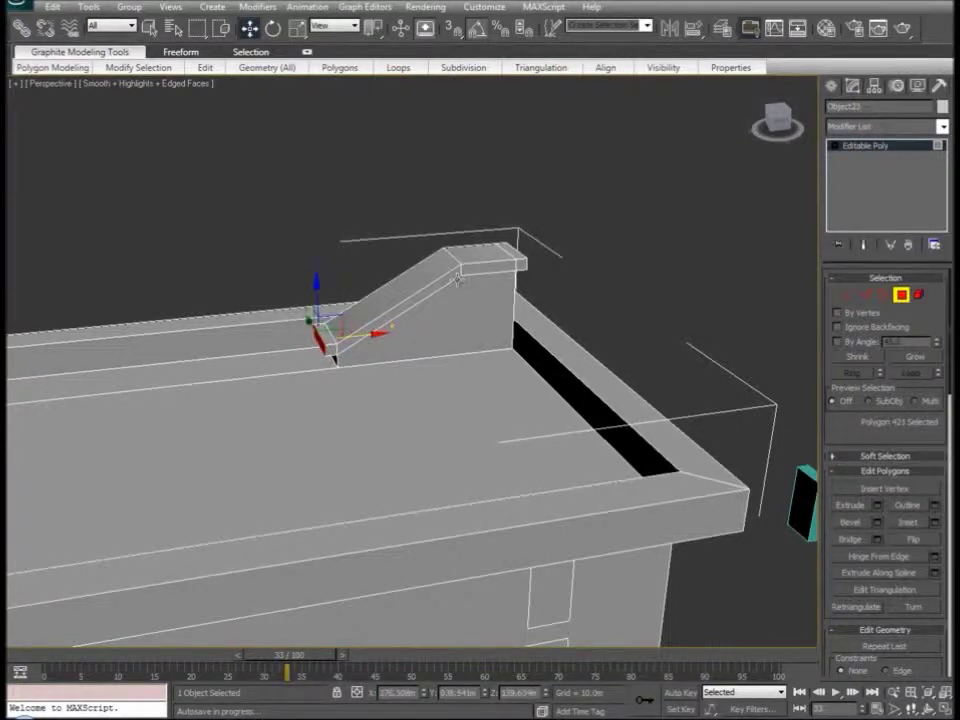
- Extrude the cover slab's flat and sloped side faces facing the open roof and pull them about 7 m outward in Y
left_click(497, 266)
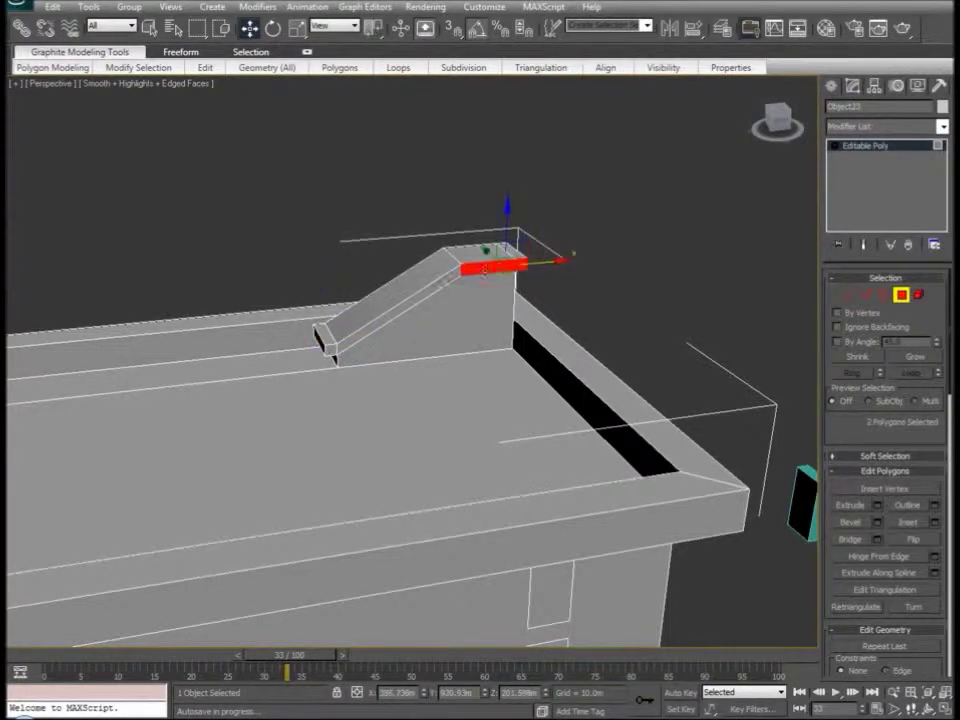
left_click(437, 284, "ctrl")
left_click(332, 350, "ctrl")
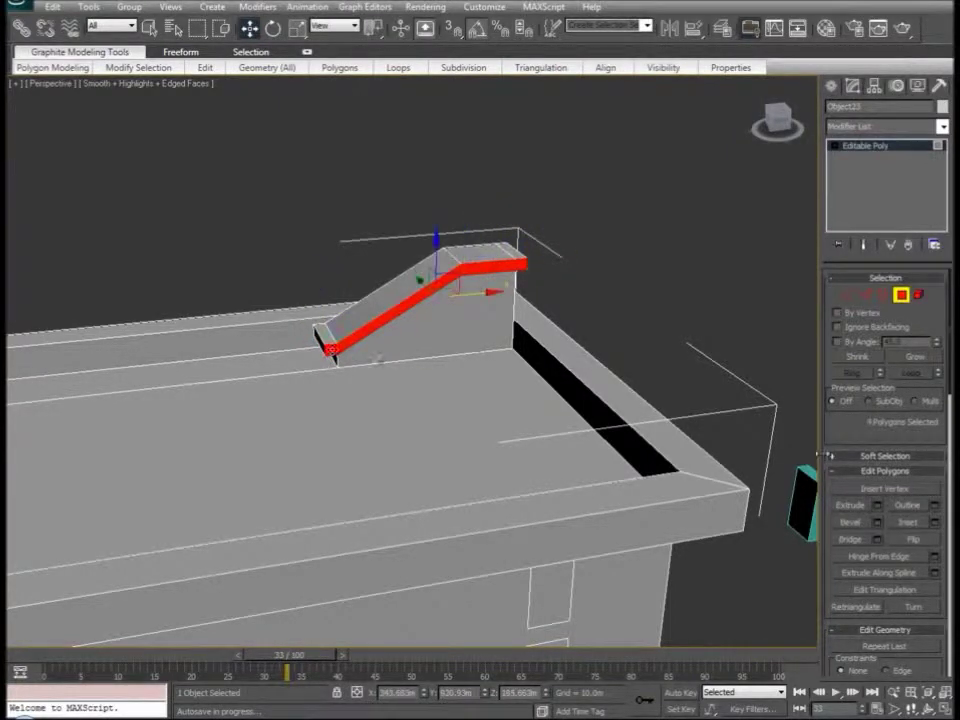
left_click(876, 507)
left_click(690, 512)
middle_click_drag(401, 418, 272, 330, "alt")
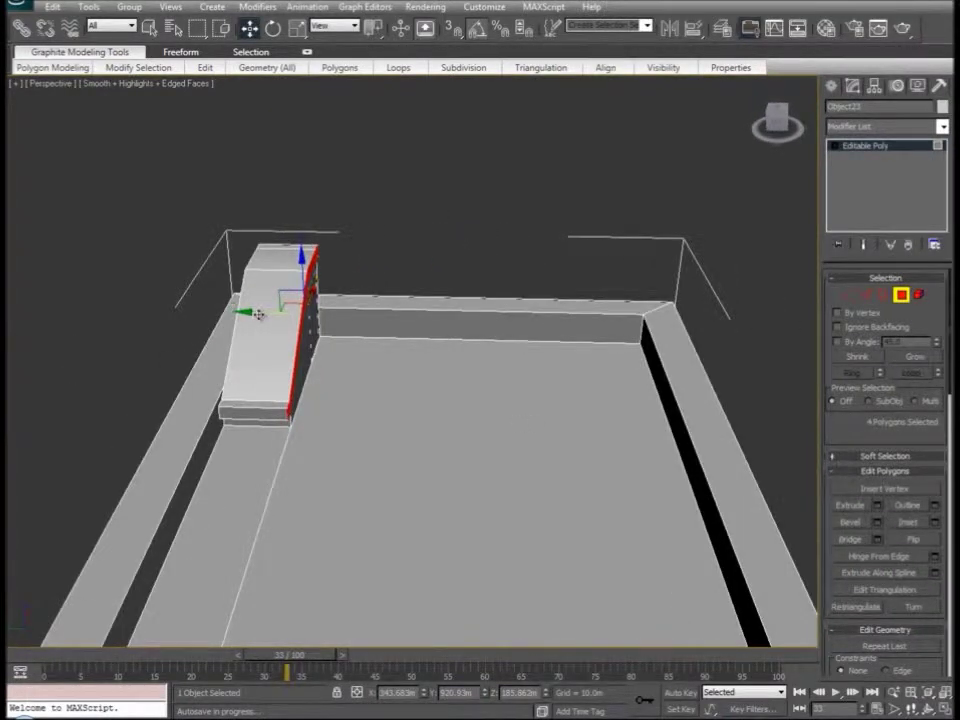
left_click_drag(258, 315, 271, 314)
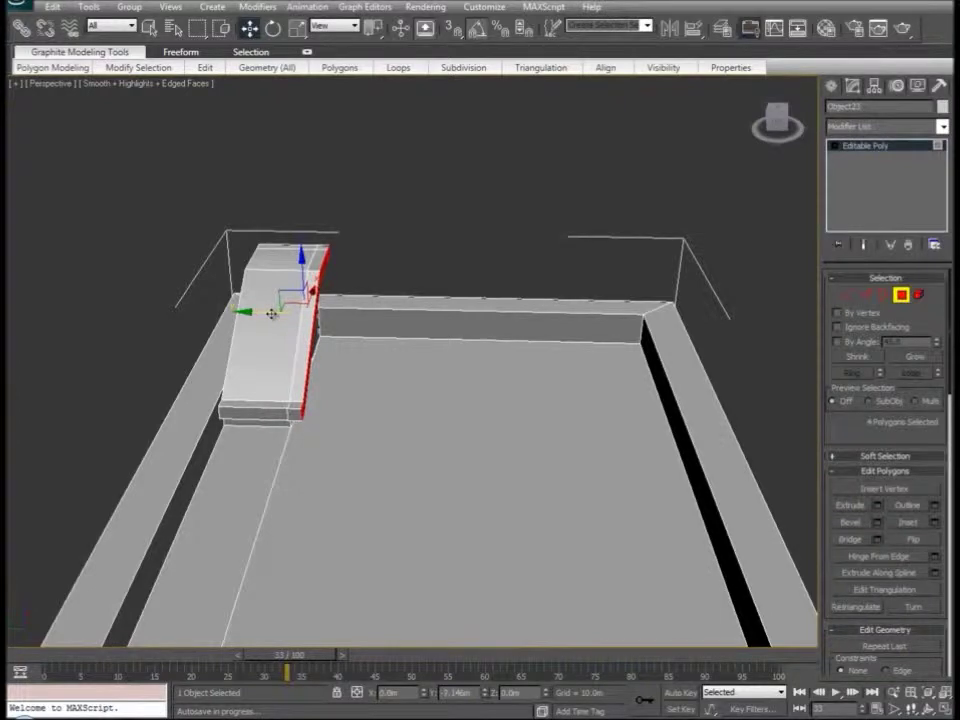
left_click(403, 293)
- Insert a vertex on the enclosure wall's base edge and connect it to the corner vertex where the slope meets the flat top
middle_click_drag(403, 293, 763, 326, "alt")
key("2")
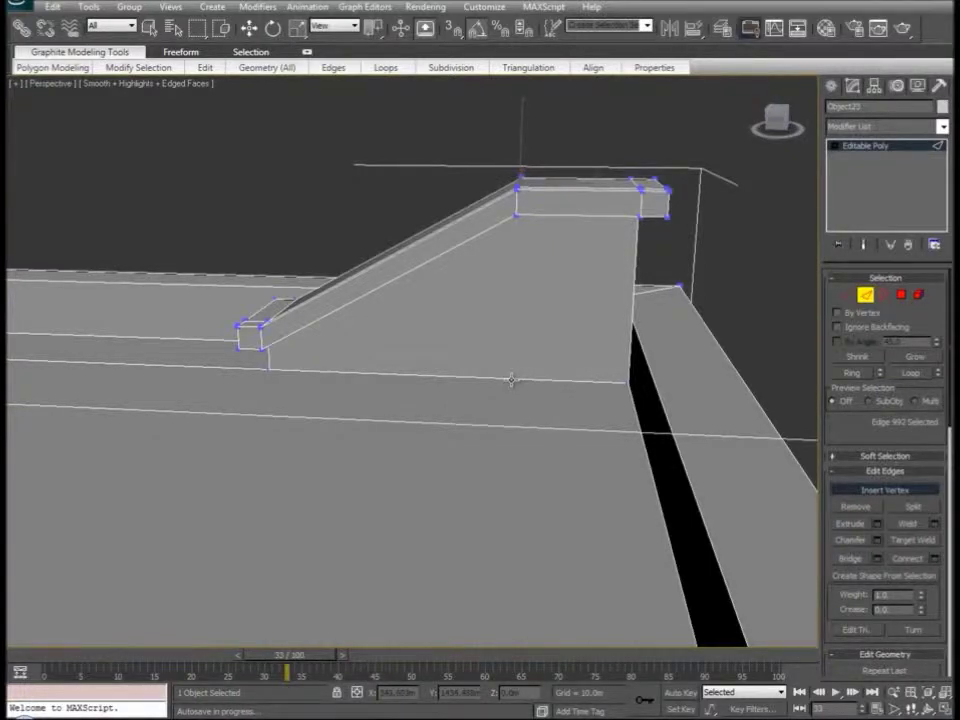
left_click(847, 296)
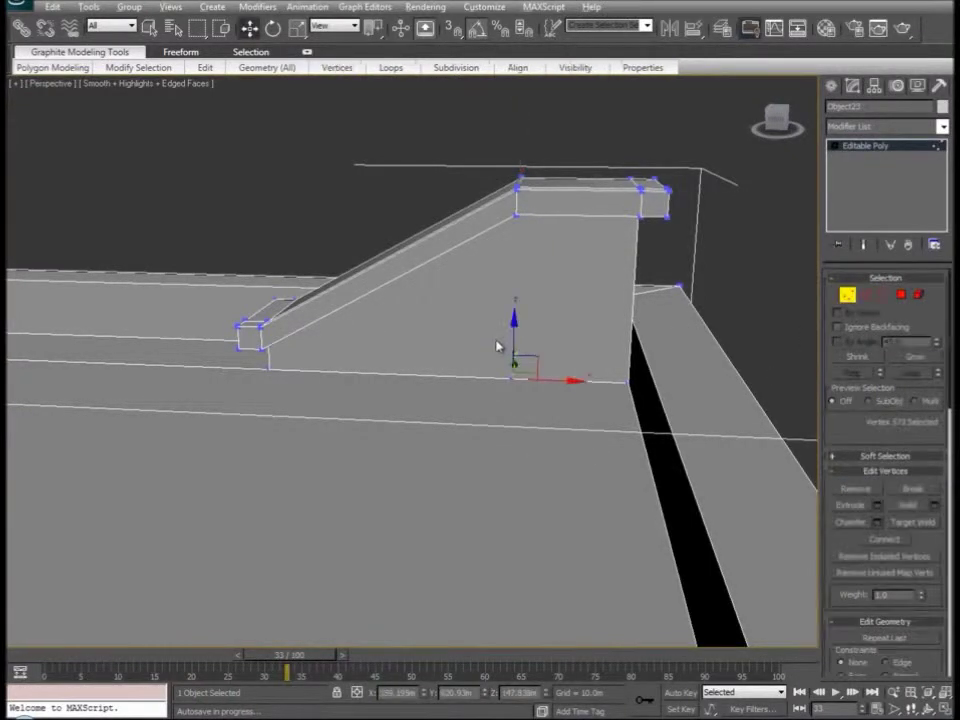
middle_click_drag(499, 345, 511, 324, "alt")
key("alt+x")
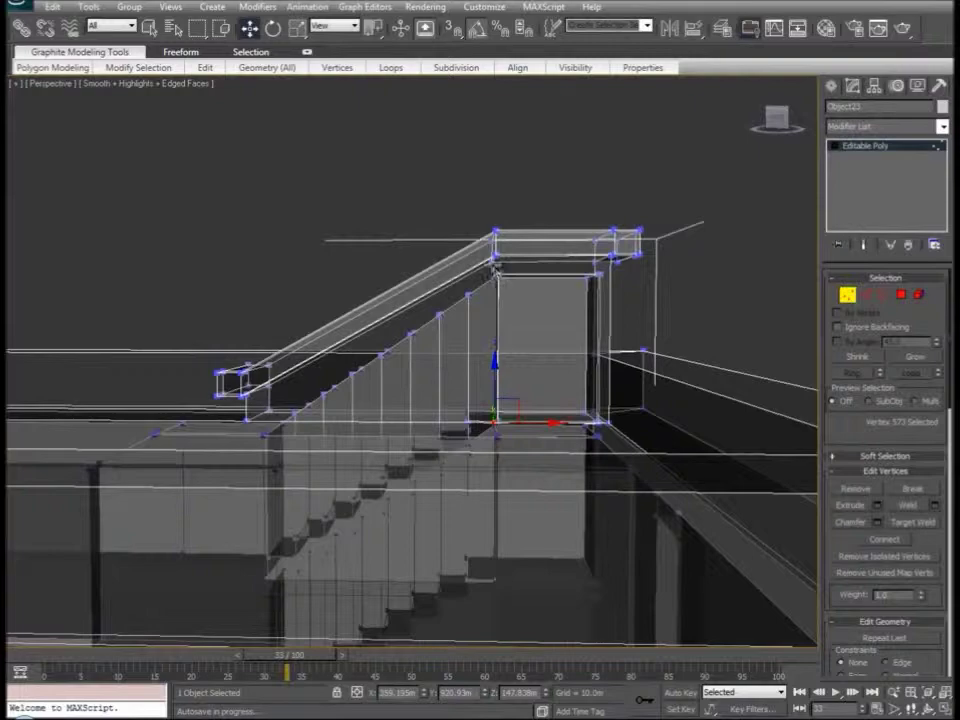
middle_click_drag(468, 355, 459, 321, "alt")
scroll(381, 300, "up", 5)
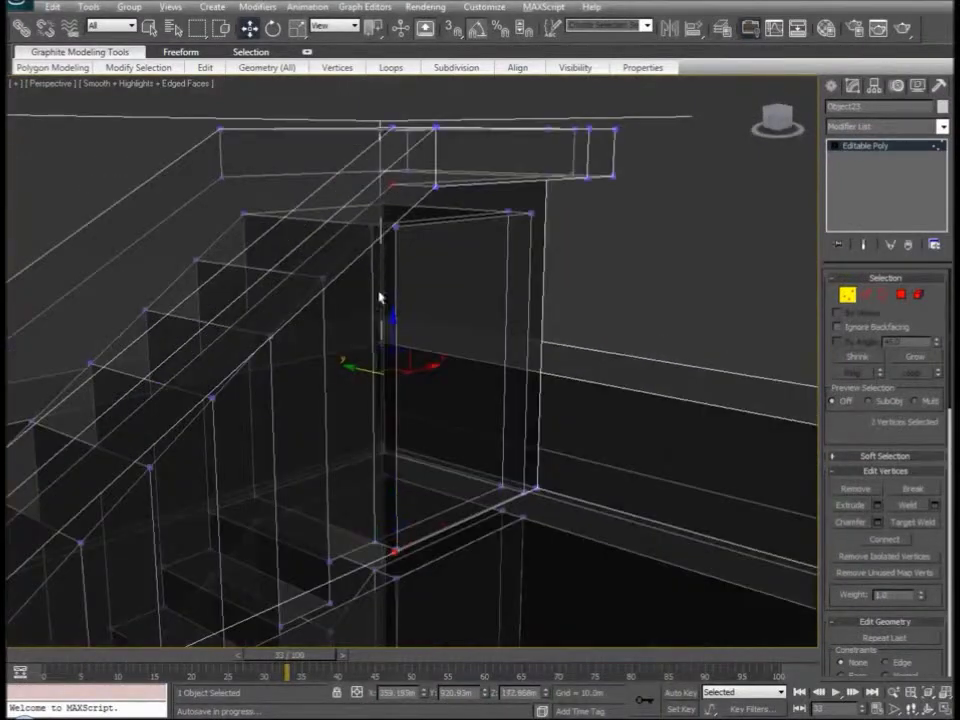
key("alt+x")
right_click(440, 326)
left_click(410, 368)
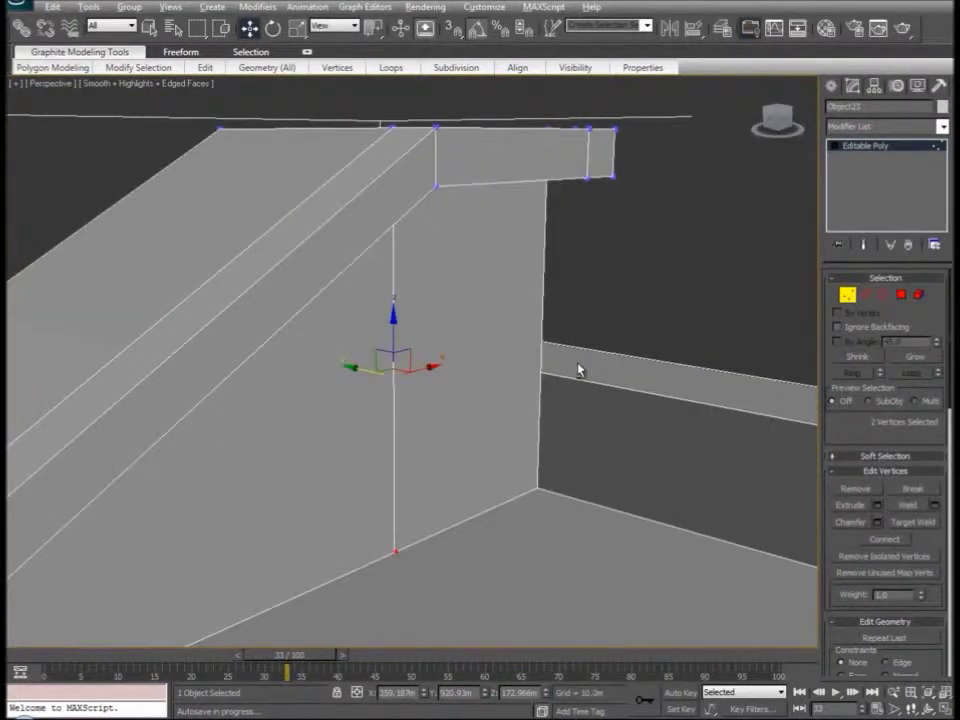
- Connect the two vertical edges of the wall panel beneath the flat top with a horizontal edge
middle_click_drag(579, 368, 503, 360, "alt")
scroll(499, 360, "down", 5)
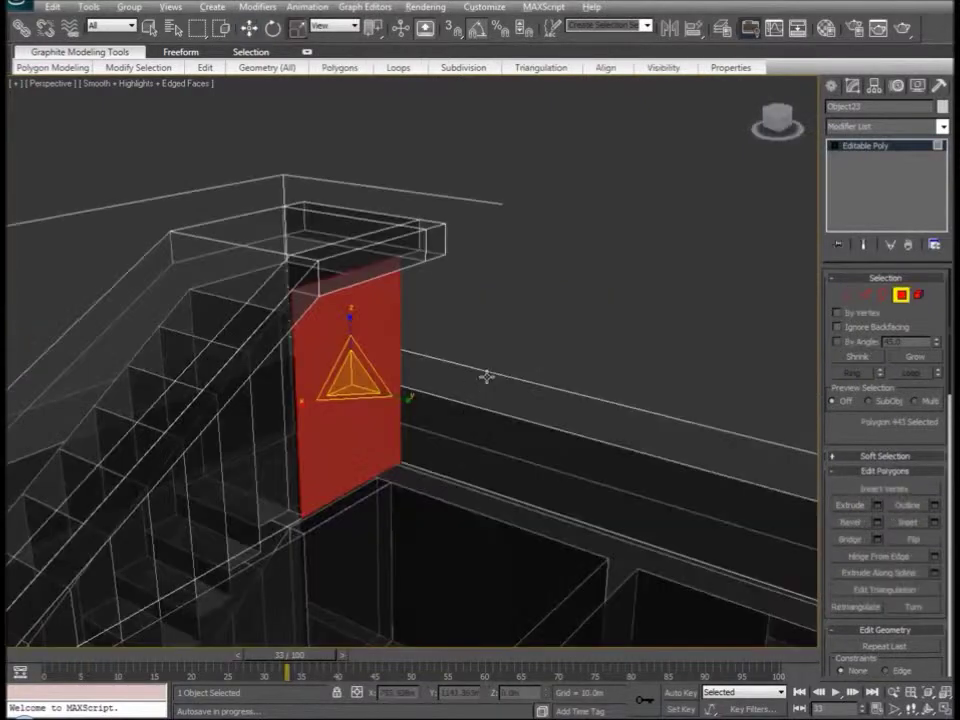
key("alt+x")
key("f")
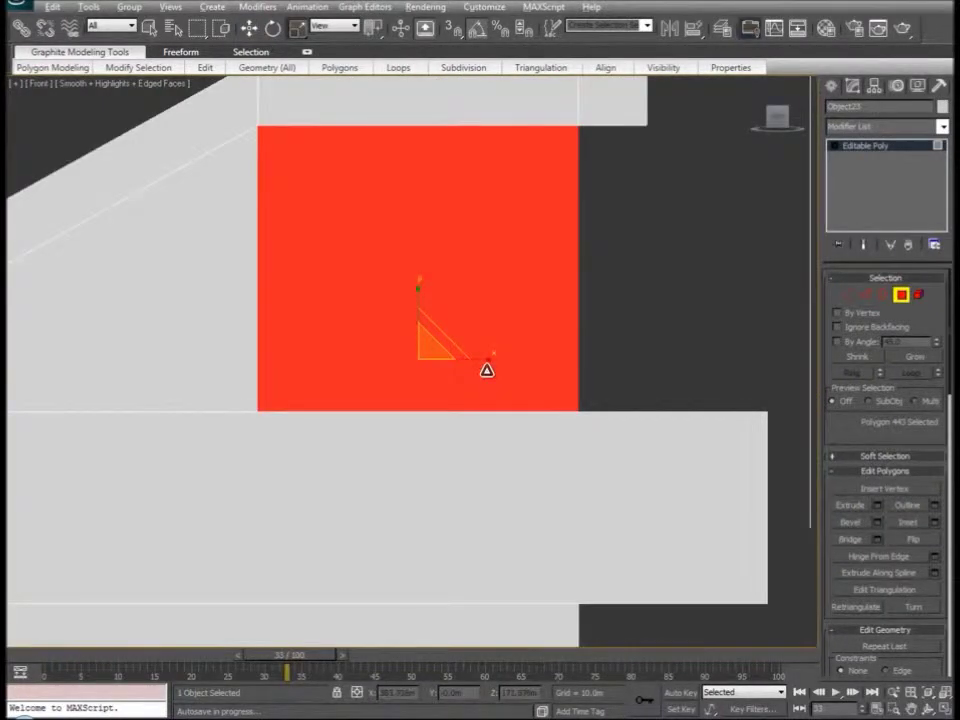
key("alt+x")
left_click(866, 294)
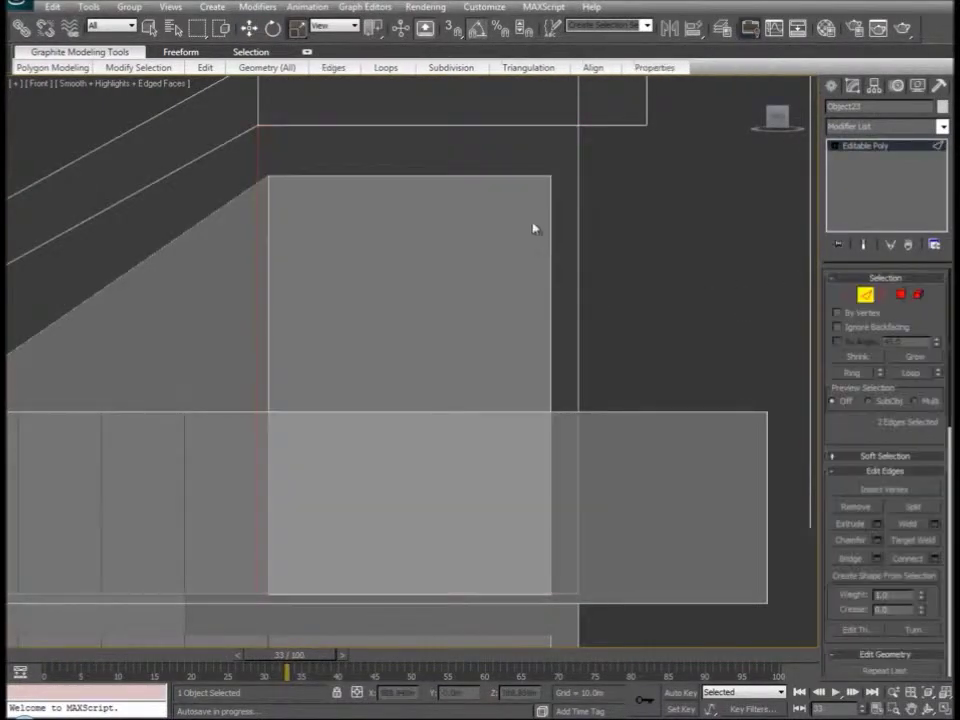
left_click(577, 172)
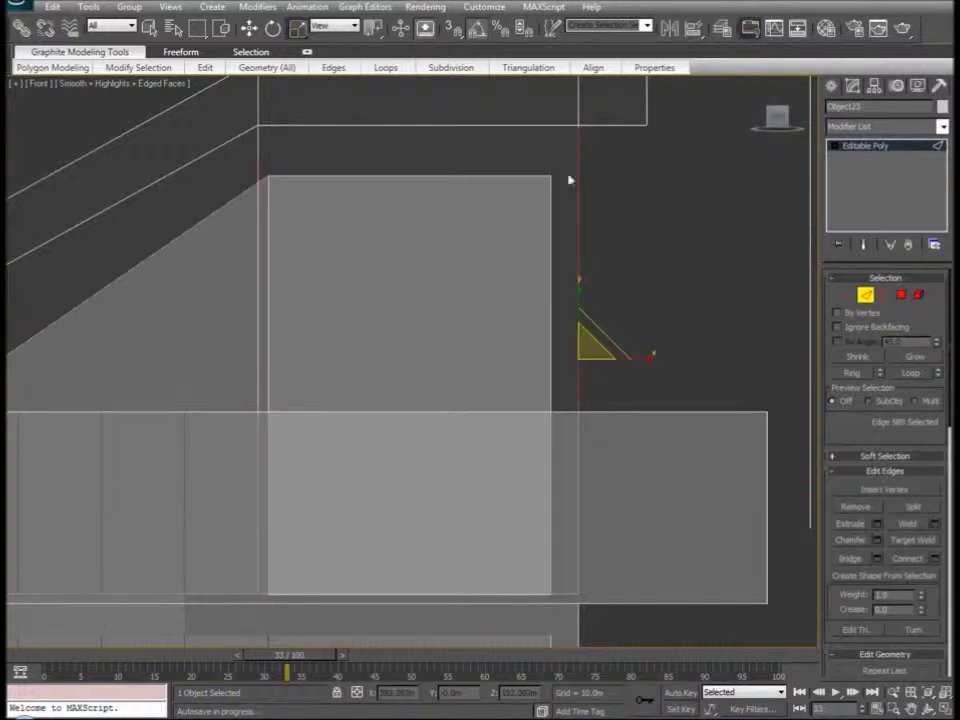
right_click(266, 183)
left_click(251, 236)
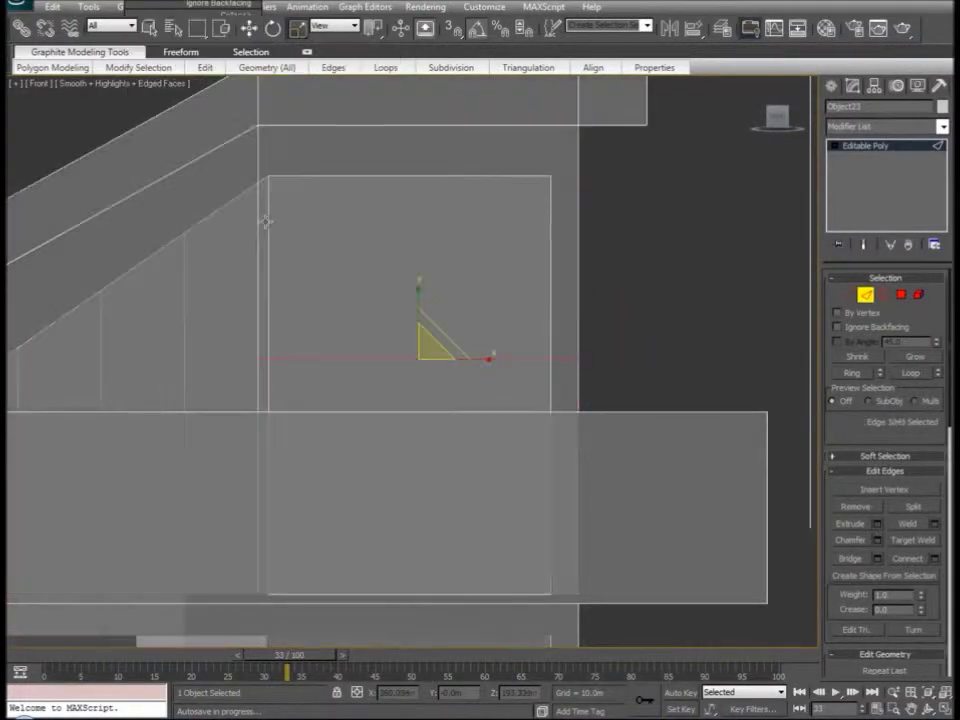
- Raise the wall panel's horizontal edge to Z about 192.6 m, level with the top of the interior opening
right_click(403, 313)
left_click(418, 328)
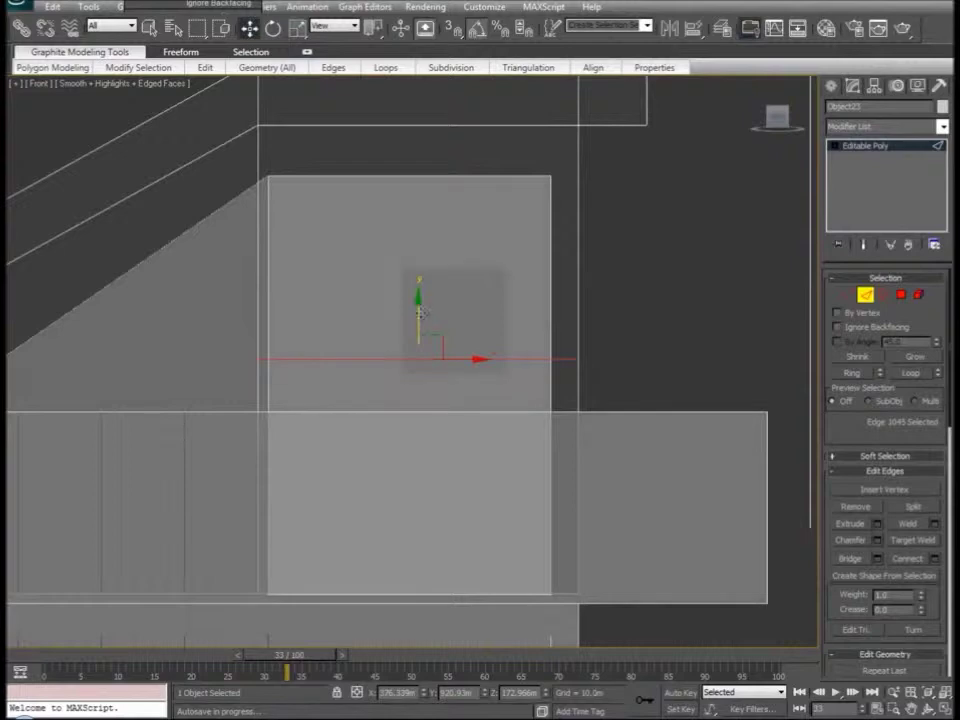
left_click_drag(421, 313, 450, 196)
left_click_drag(452, 131, 452, 130)
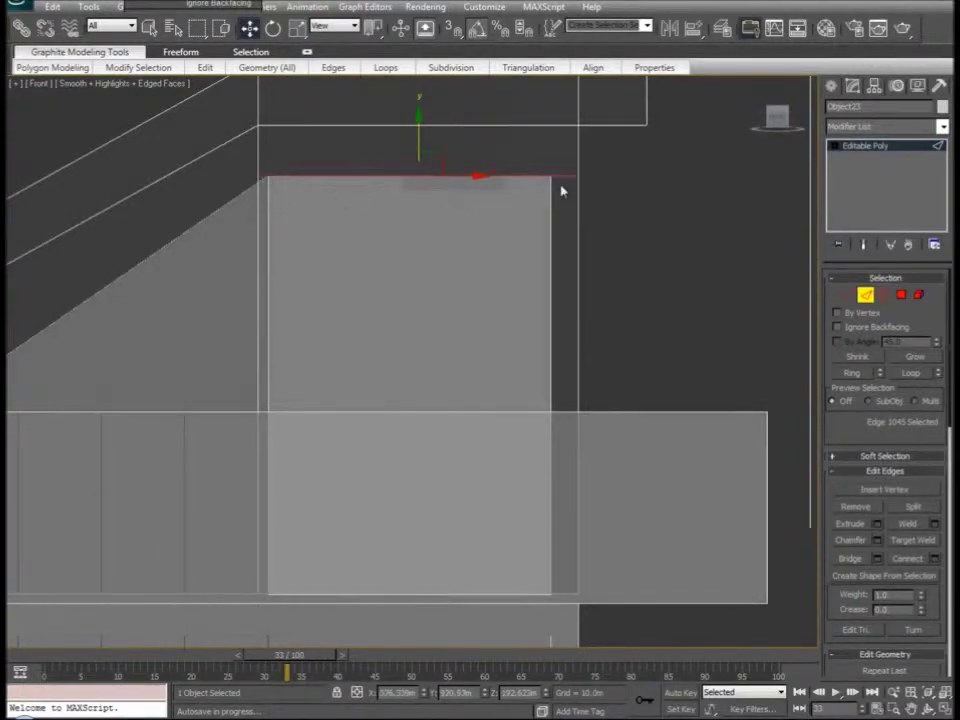
- Connect the door-head edge to the panel's base edge and move the vertical edge to the stair-side jamb of the interior opening
key("p")
key("z")
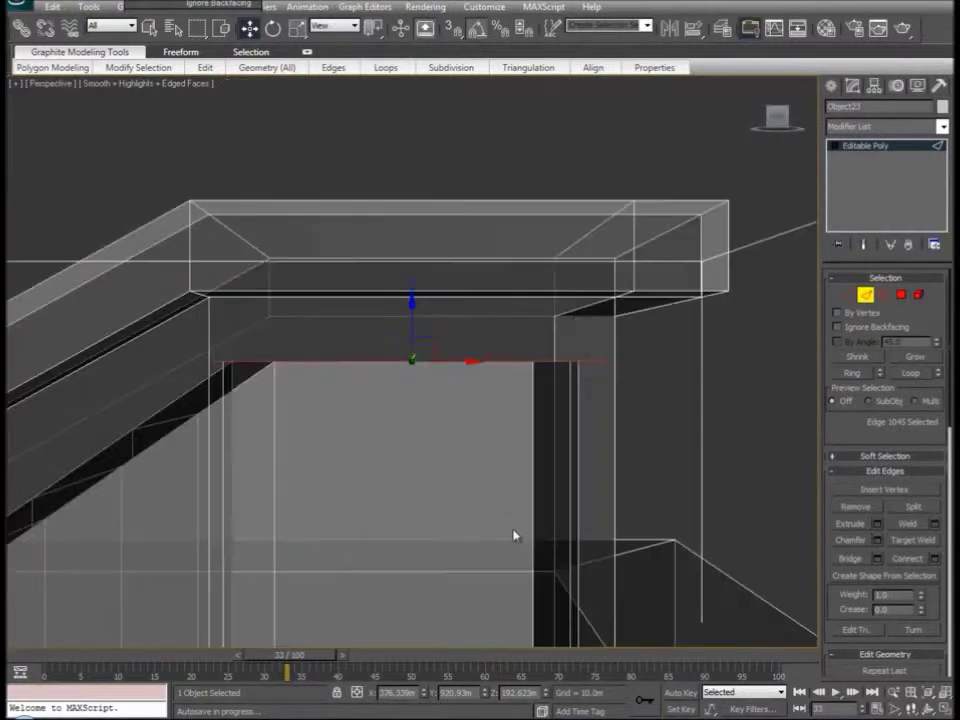
middle_click_drag(508, 508, 512, 537, "alt")
middle_click_drag(512, 537, 530, 517)
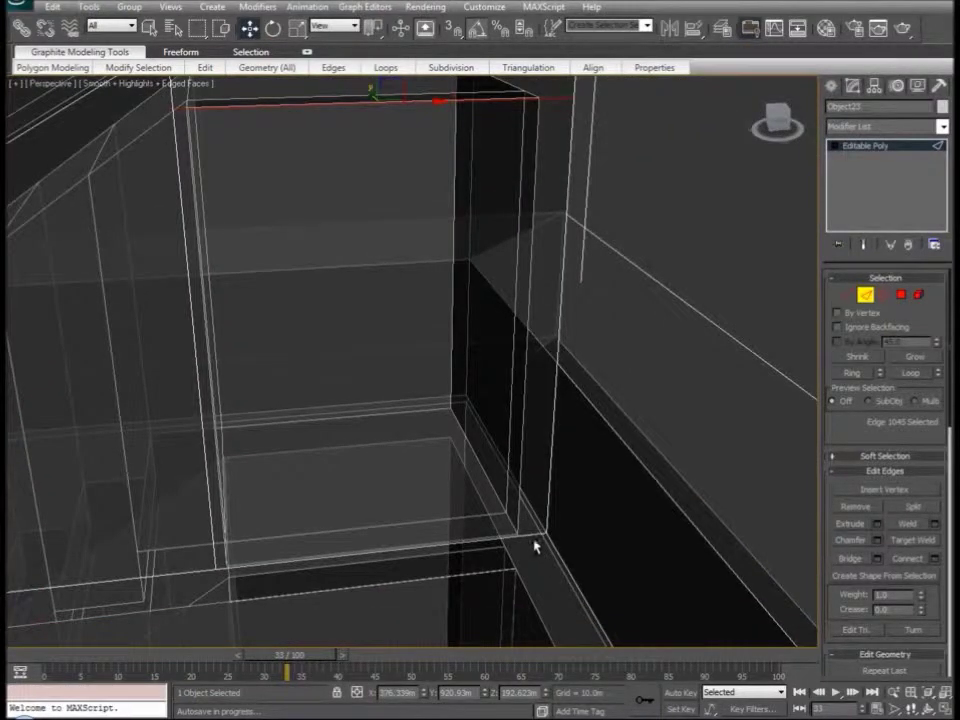
left_click(533, 534, "ctrl")
right_click(533, 534)
left_click(498, 586)
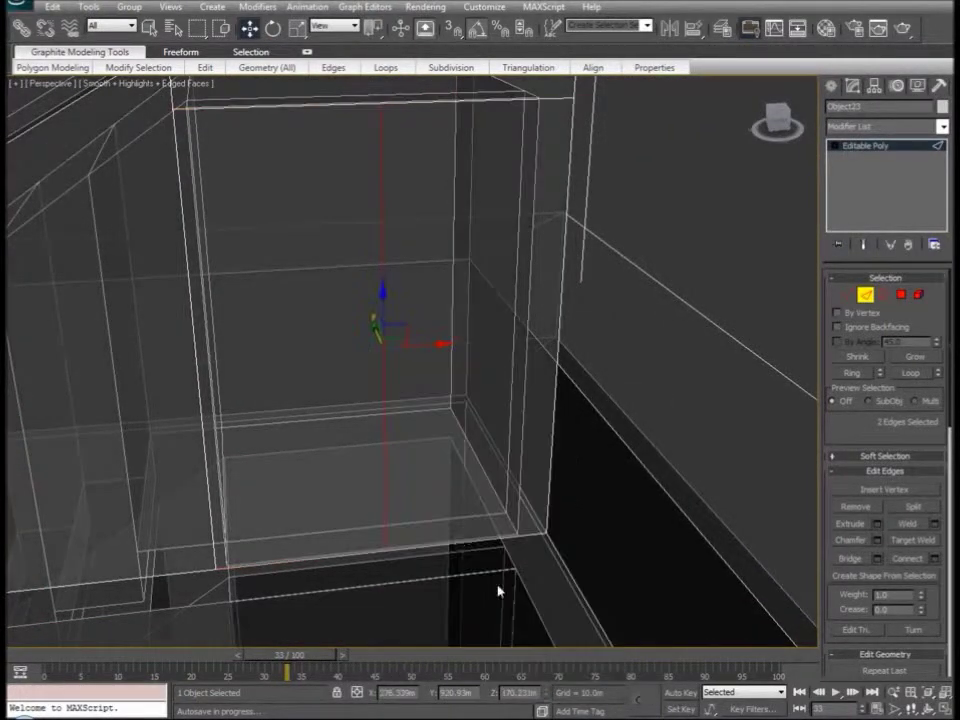
left_click_drag(433, 346, 383, 353)
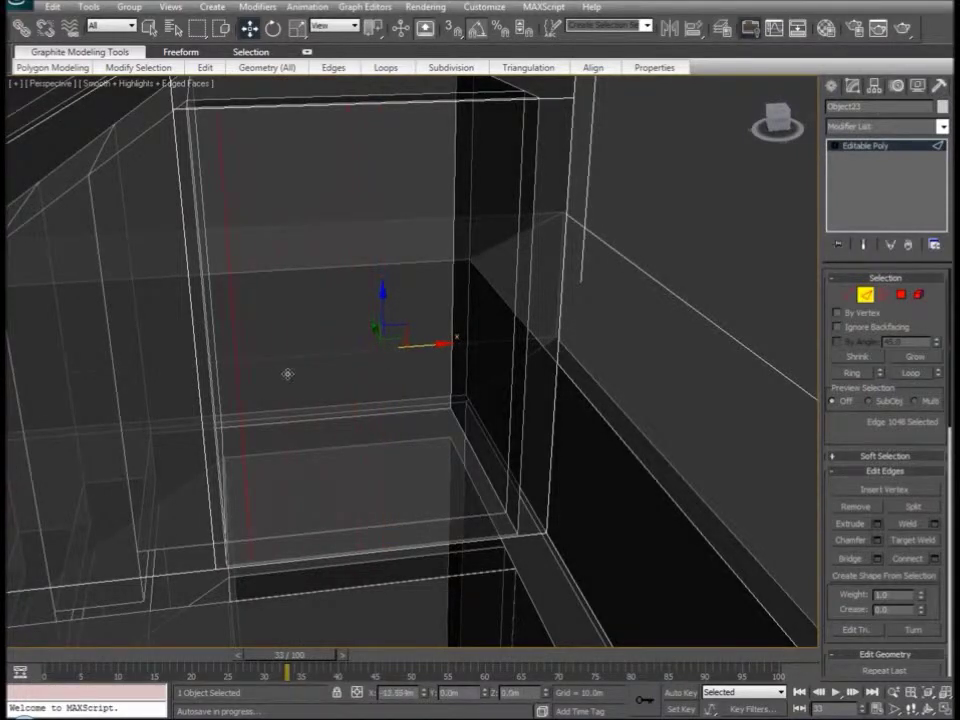
left_click_drag(264, 386, 261, 386)
- Connect the door-head and base edges again and move this vertical edge to the far jamb at X about 390.5 m
left_click(535, 99)
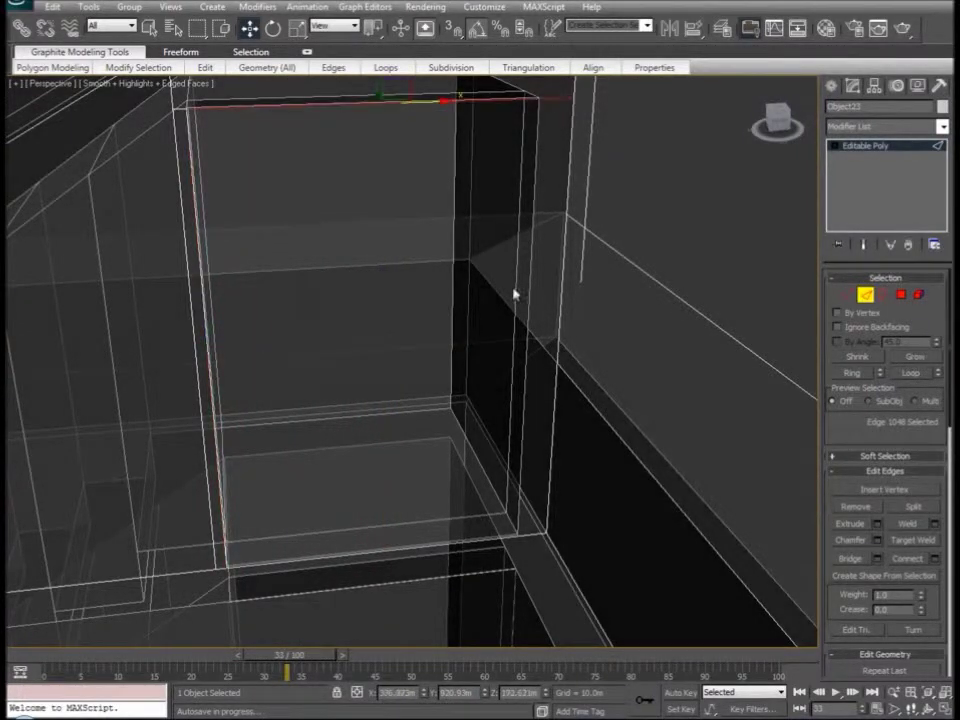
left_click(531, 538, "ctrl")
right_click(513, 513)
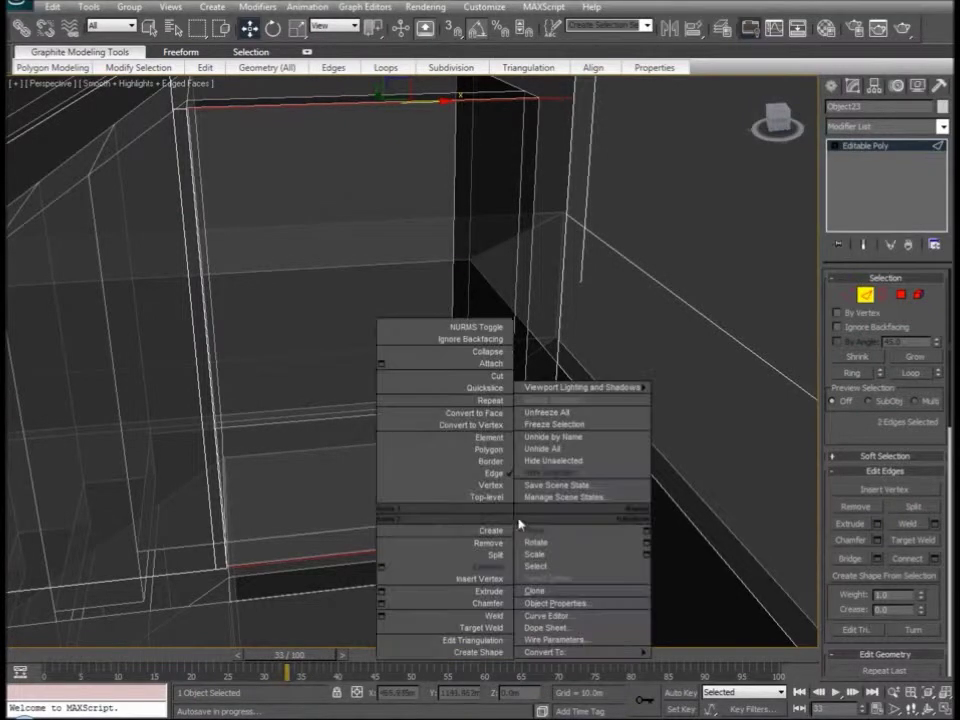
left_click(490, 568)
key("f")
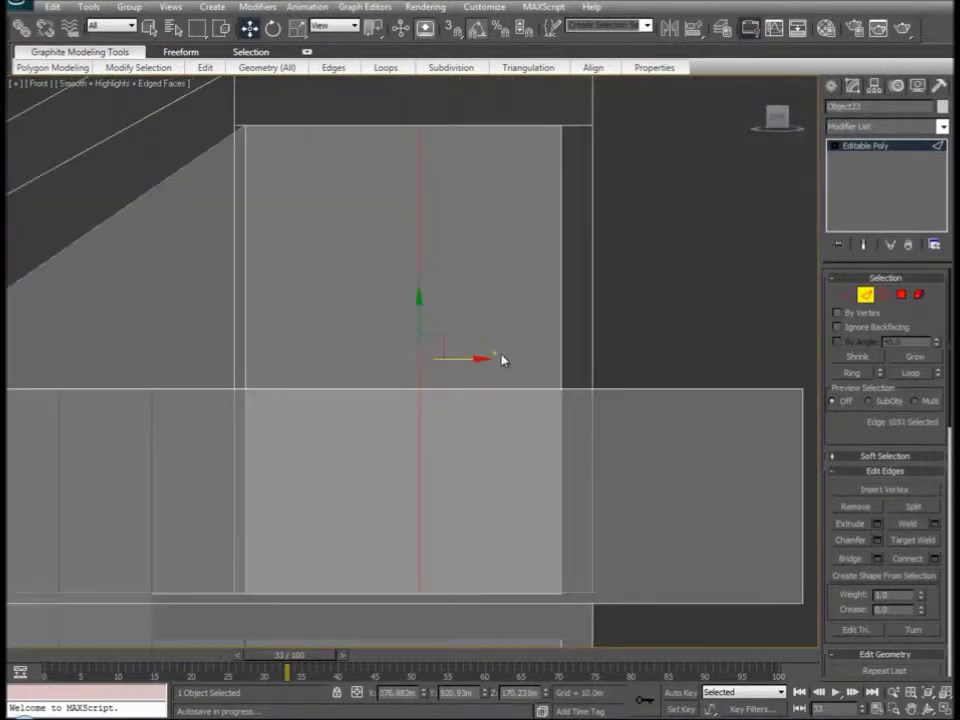
left_click_drag(476, 358, 484, 359)
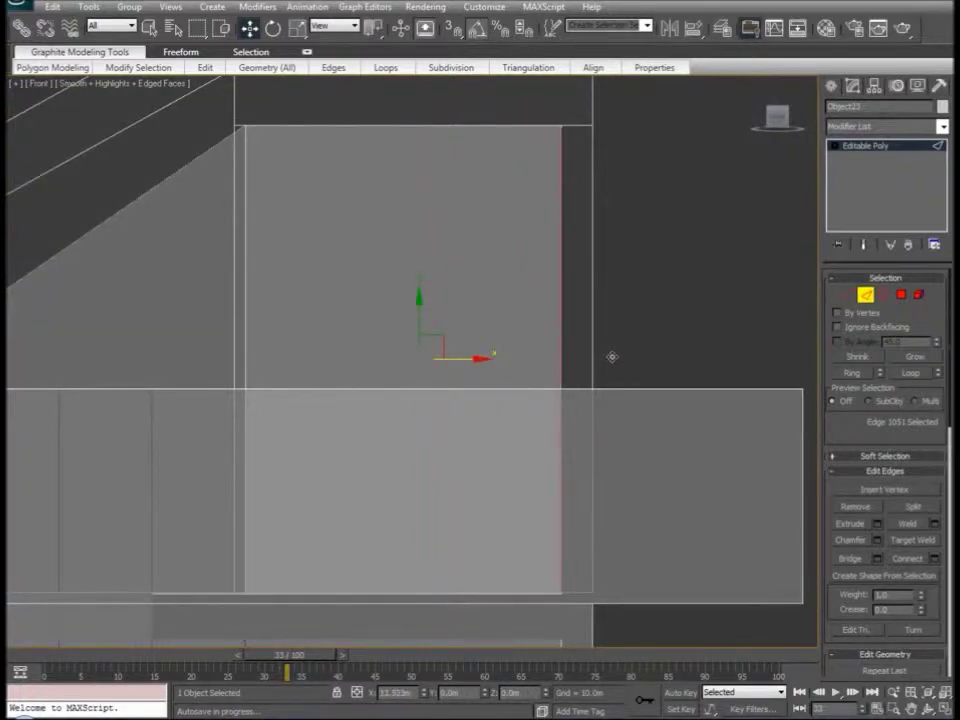
- Delete the wall polygon enclosed by the door-head and jamb edges to open the doorway onto the roof
key("p")
key("z")
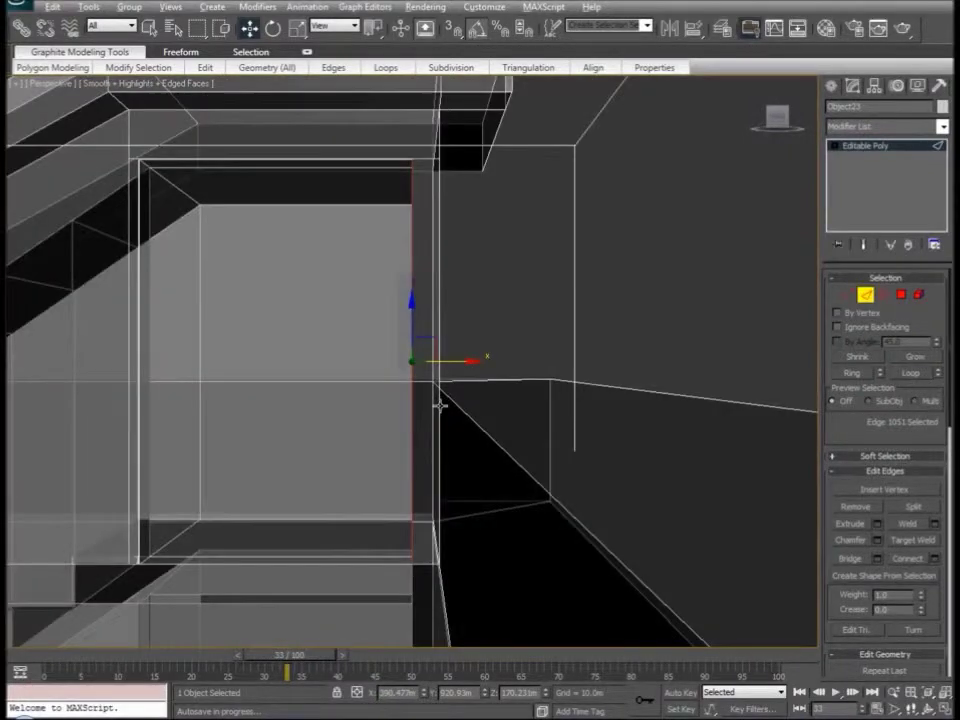
mouse_move(439, 407)
middle_mouse_down("alt")
mouse_move(514, 456)
mouse_move(784, 365)
middle_mouse_up("alt")
left_click(902, 295)
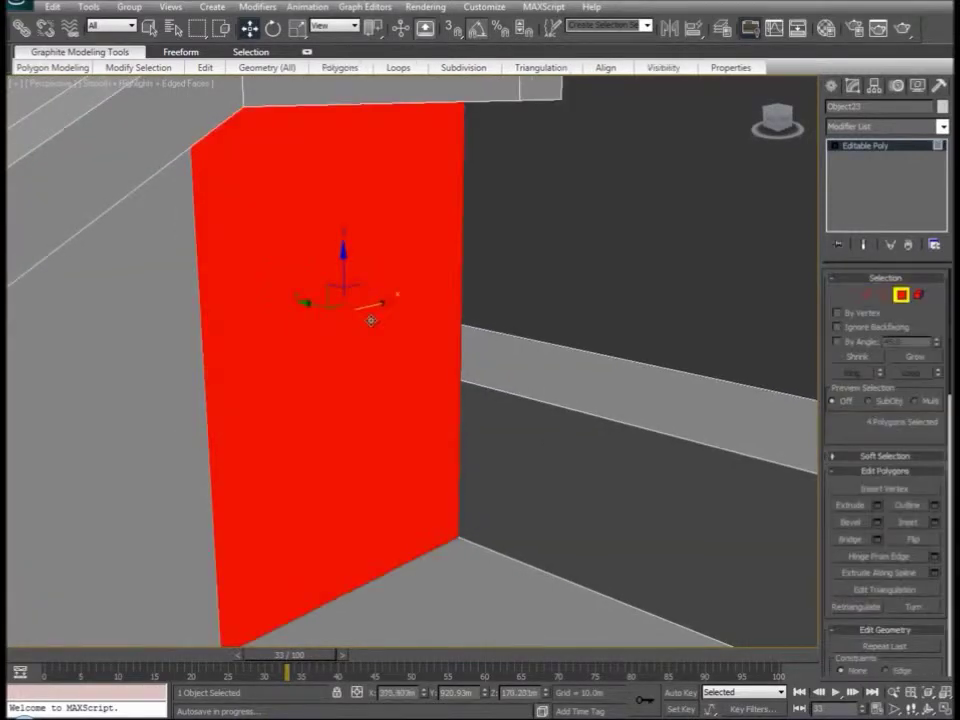
key("Delete")
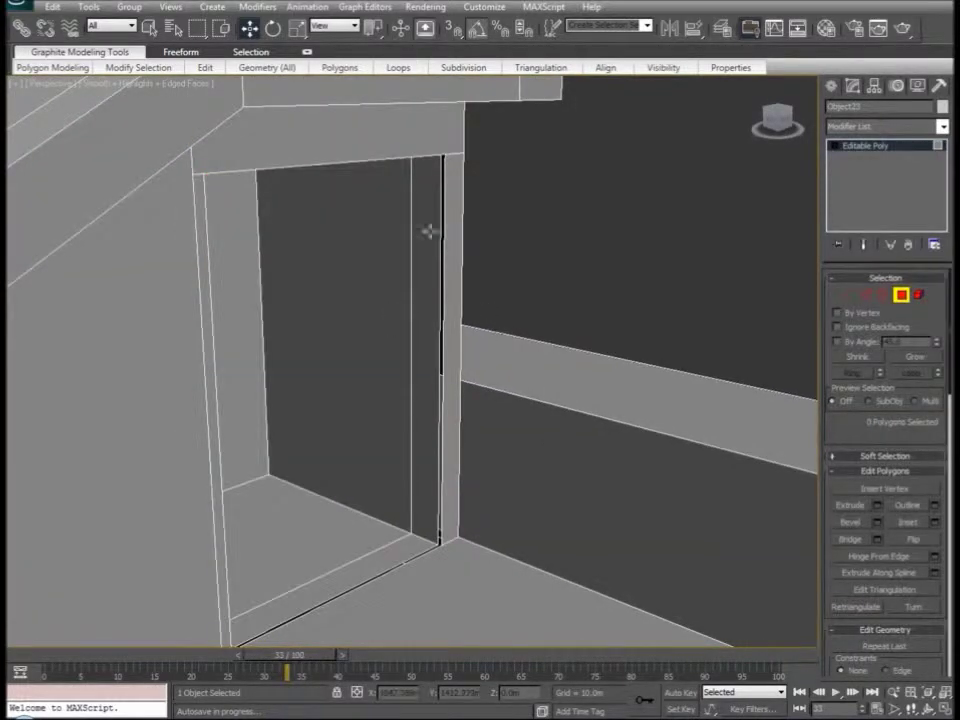
- Select the edge loop around the doorway and move it in Y to close the gap between the inner and outer walls
key("2")
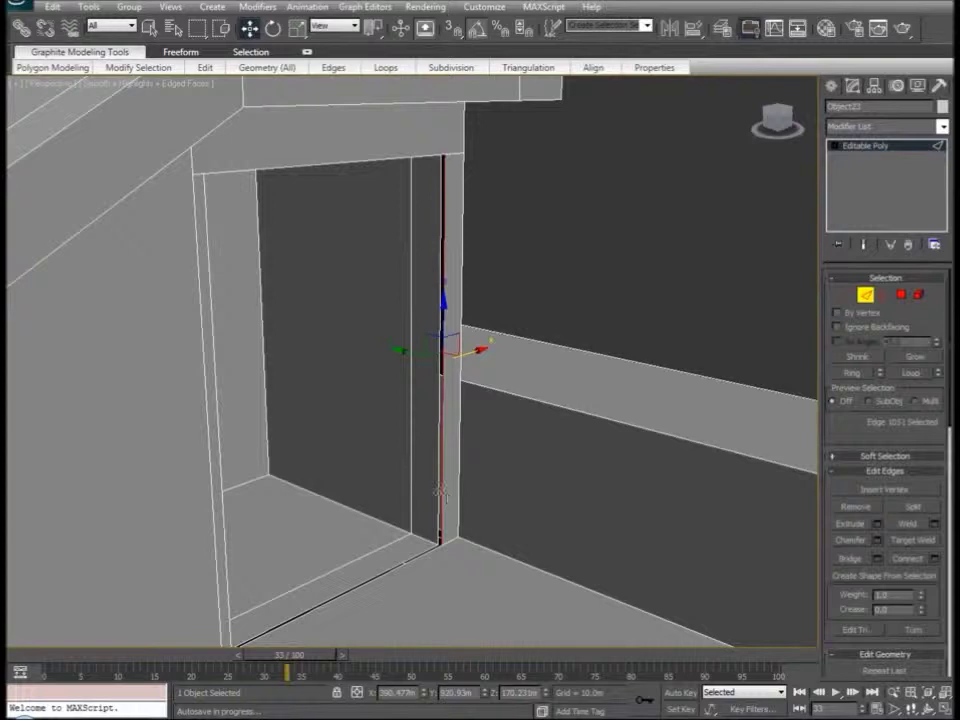
left_click(911, 373)
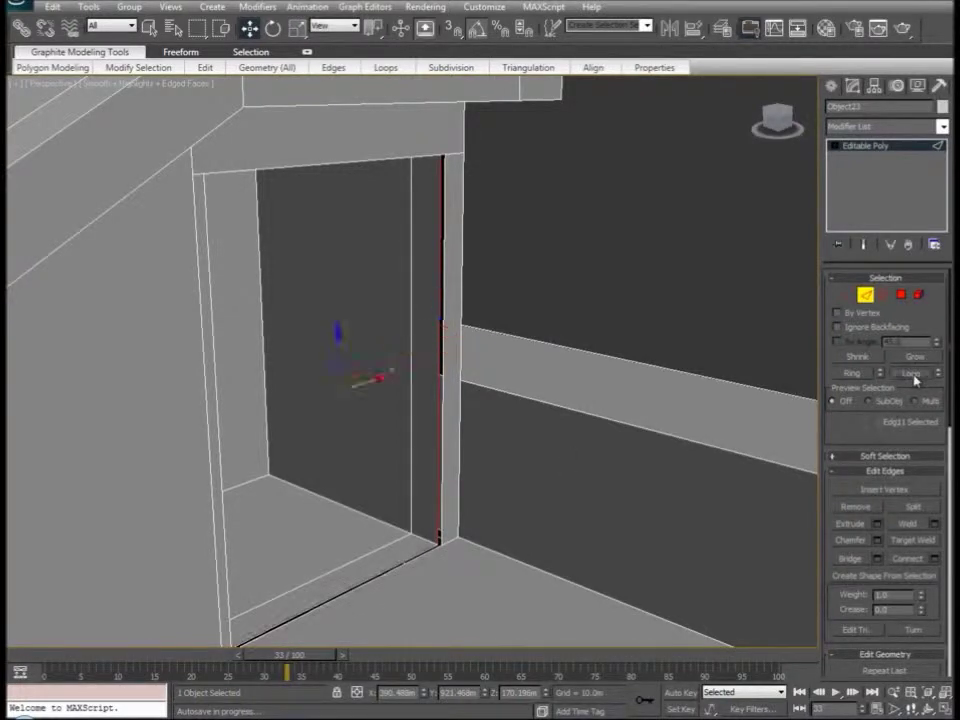
left_click_drag(305, 381, 310, 381)
- Select the overlapping vertices at the doorway's four corners and weld them
left_click(849, 295)
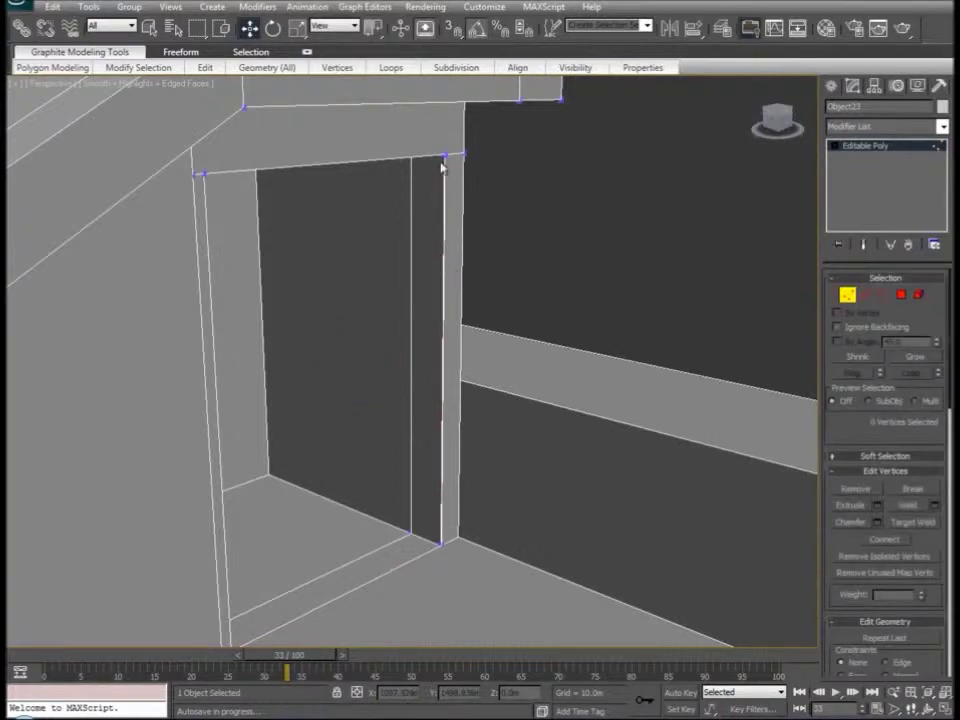
left_click_drag(453, 151, 436, 172)
left_click_drag(210, 170, 200, 184, "ctrl")
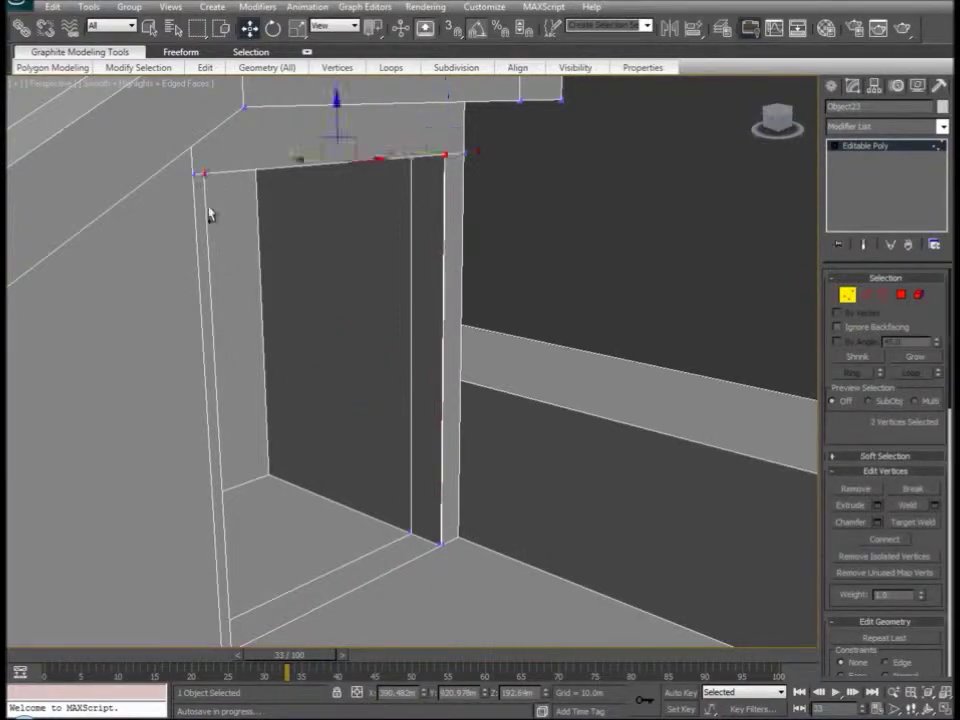
left_click_drag(436, 558, 448, 535, "ctrl")
middle_click_drag(413, 494, 463, 413)
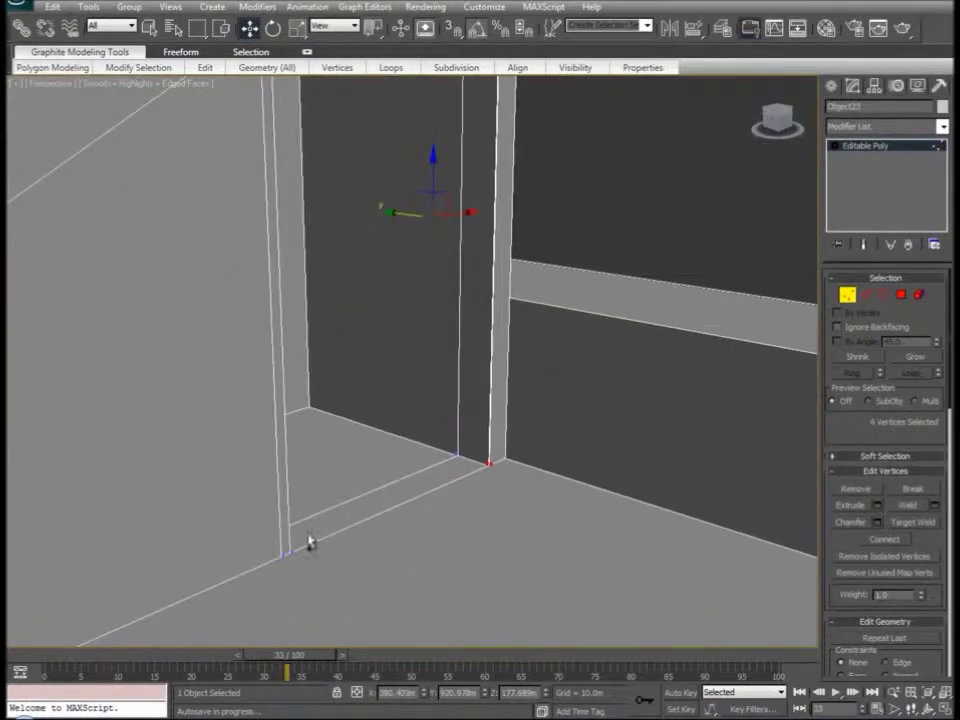
left_click(291, 570, "ctrl")
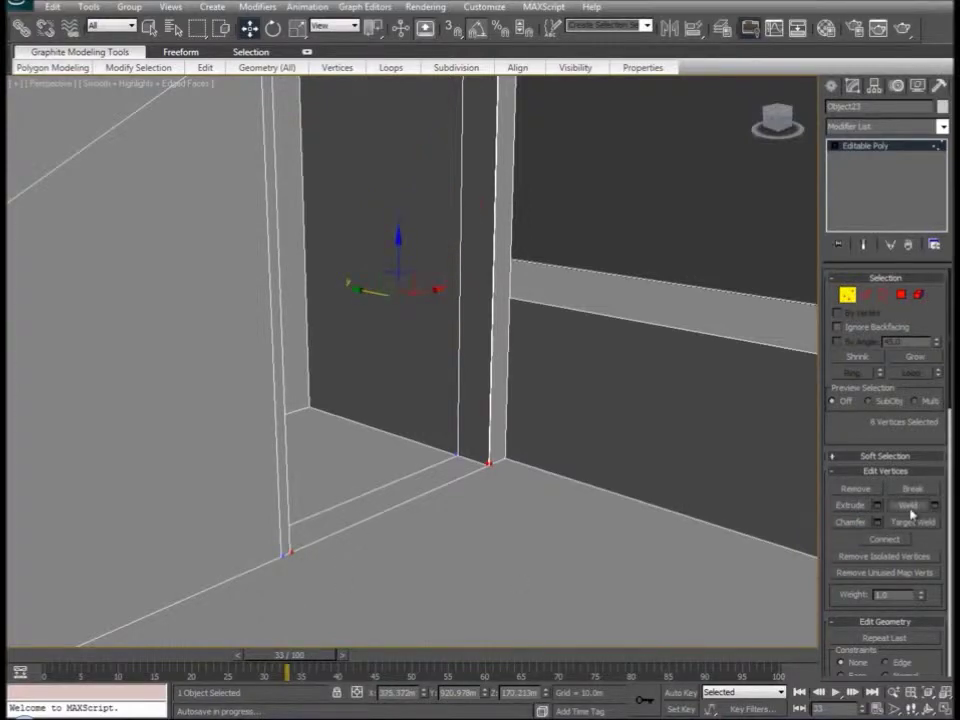
left_click(703, 357)
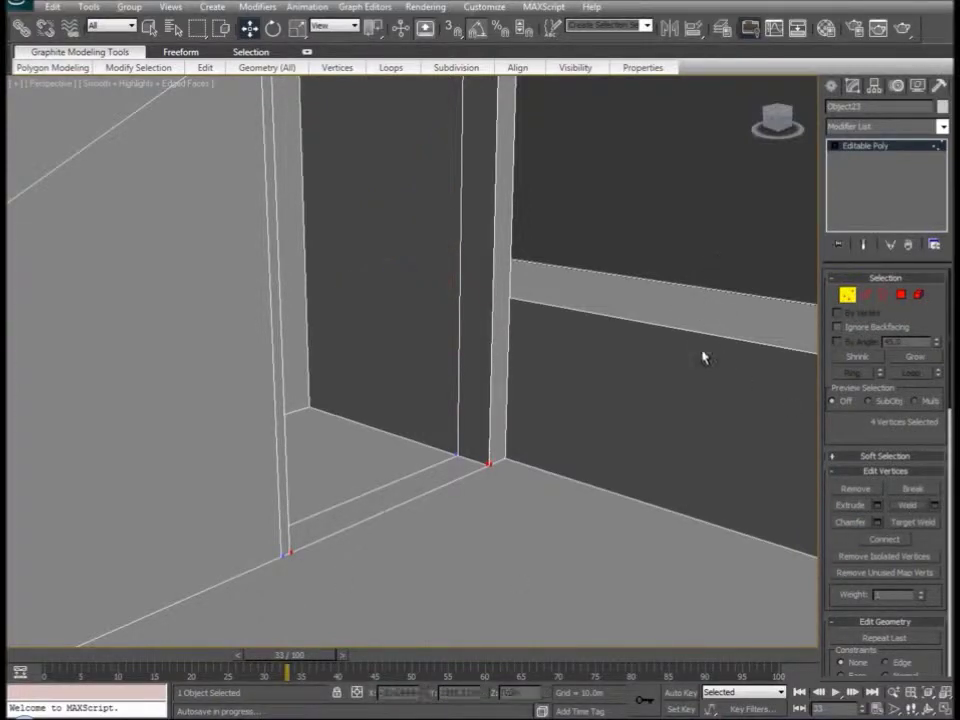
middle_click_drag(703, 357, 615, 441, "alt")
scroll(612, 443, "down", 4)
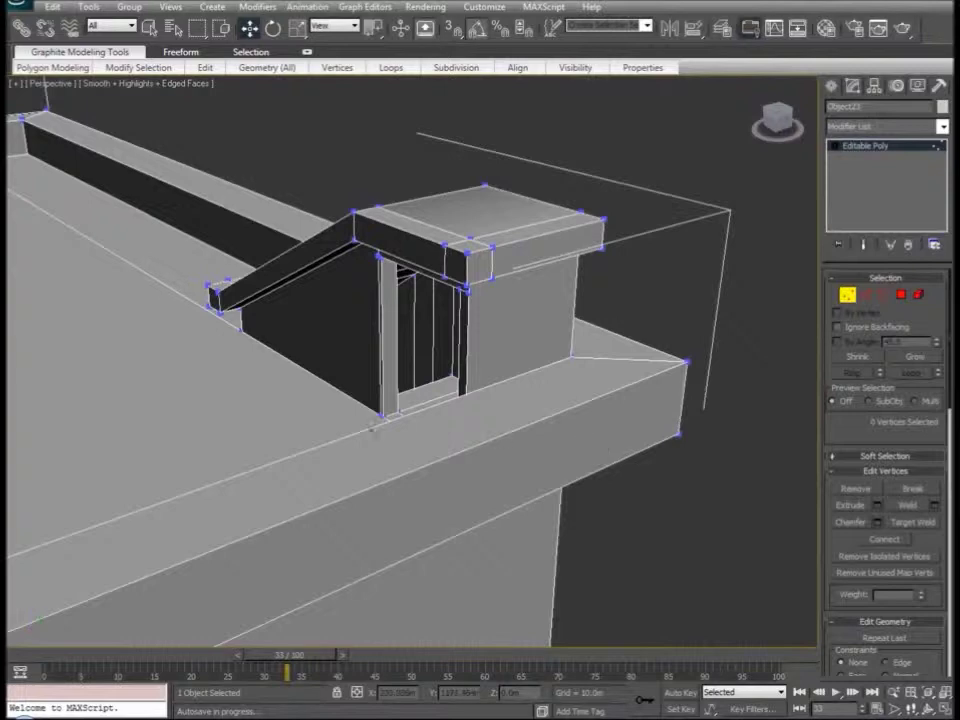
- Select the surplus edges crossing the top of the stair enclosure's overhanging roof and remove them
middle_click_drag(358, 434, 568, 454, "alt")
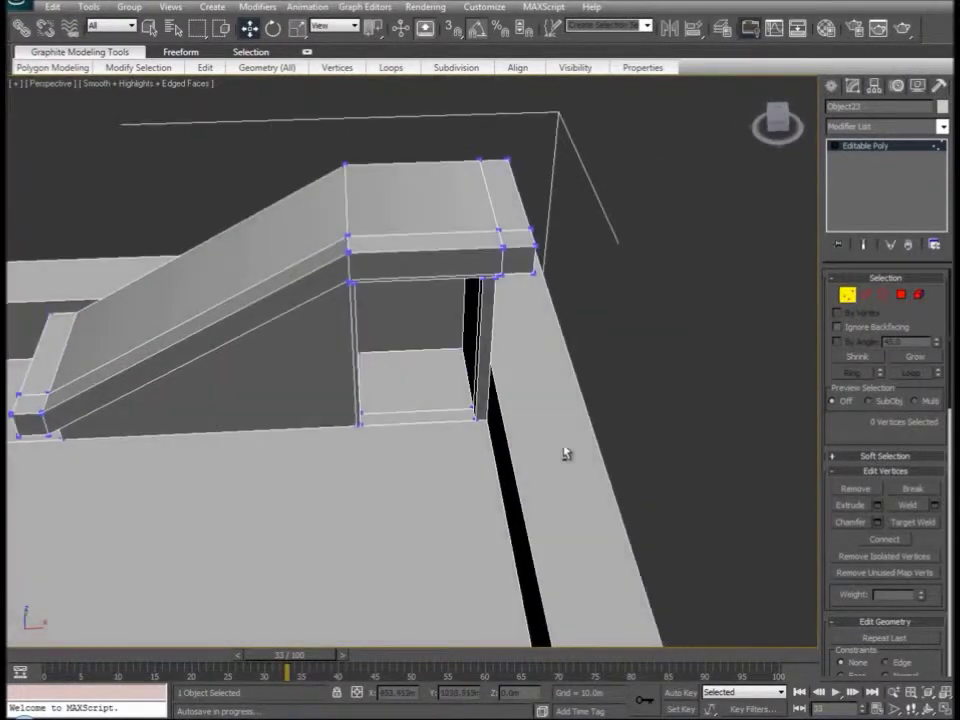
left_click(866, 294)
left_click(500, 240)
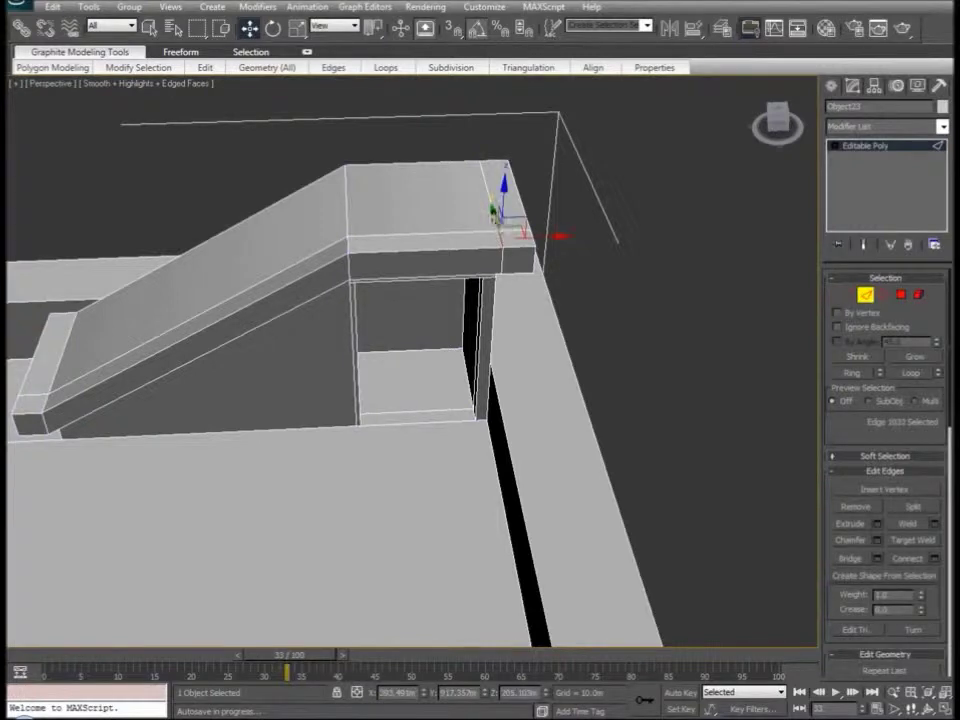
left_click(480, 232, "ctrl")
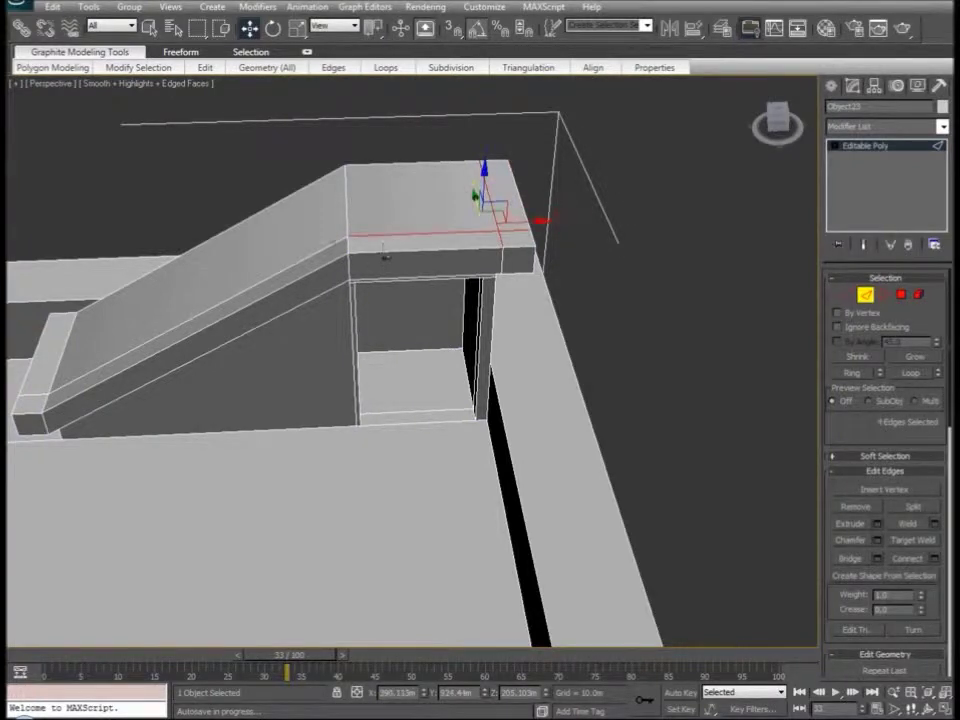
left_click(246, 186, "ctrl")
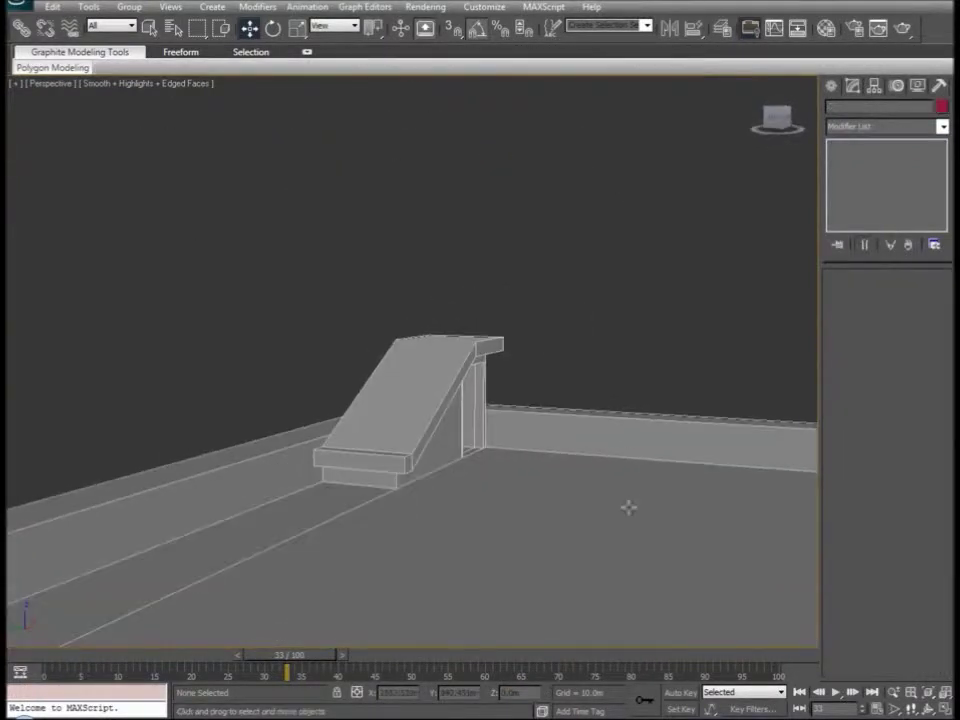
- Select the outer walls' vertical corner edges on all sides and connect them into horizontal edge rows at the window heads and sills
scroll(628, 507, "down", 5)
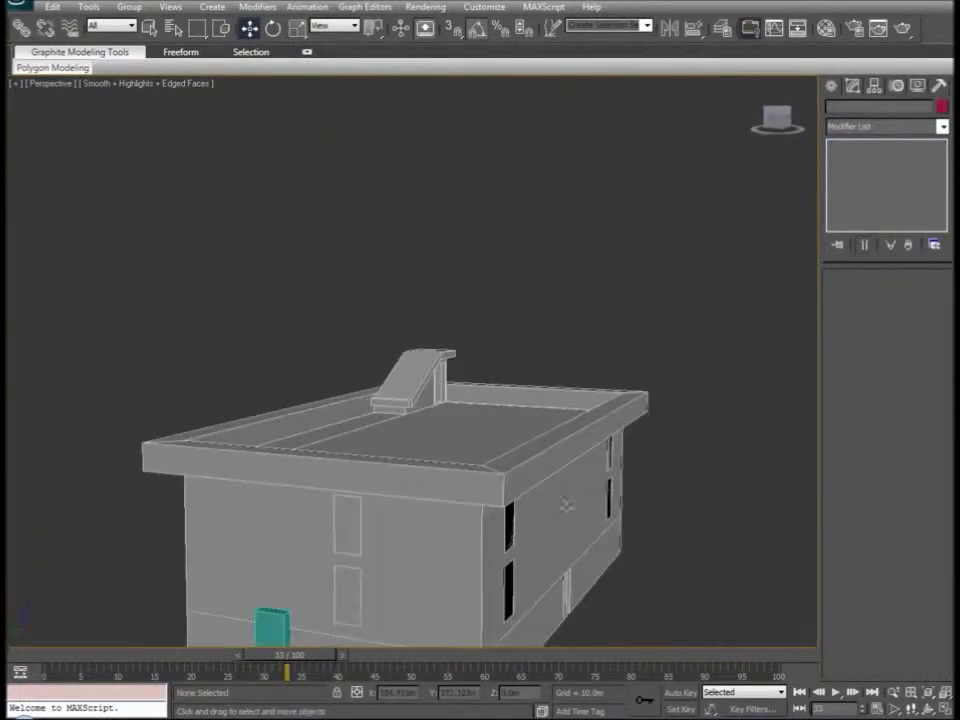
middle_click_drag(552, 507, 526, 447, "alt")
left_click(526, 447)
key("z")
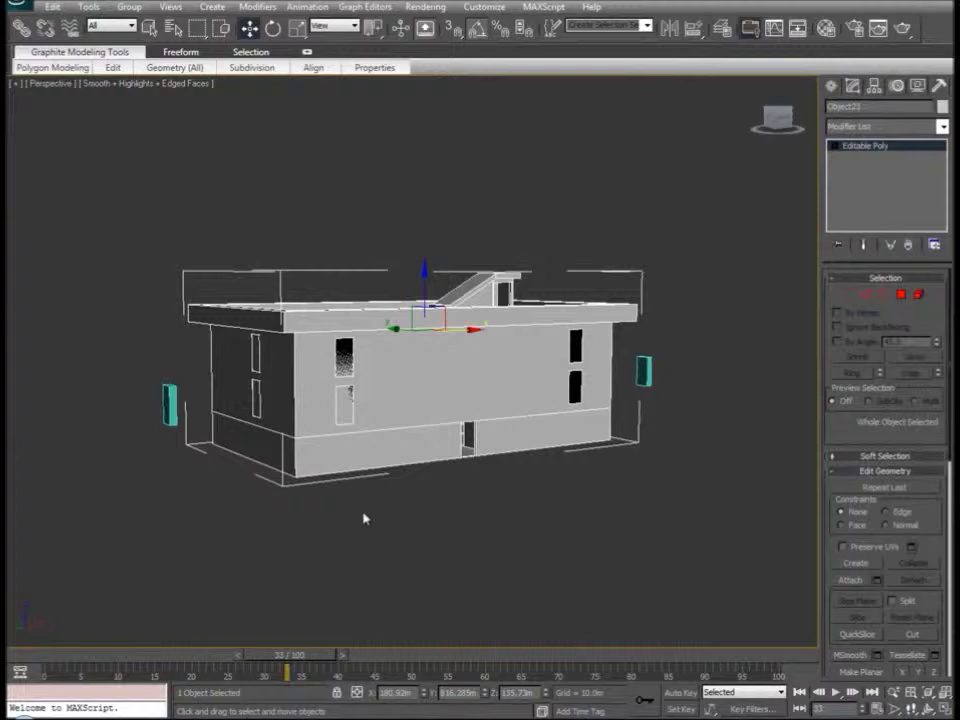
middle_click_drag(388, 478, 570, 538, "alt")
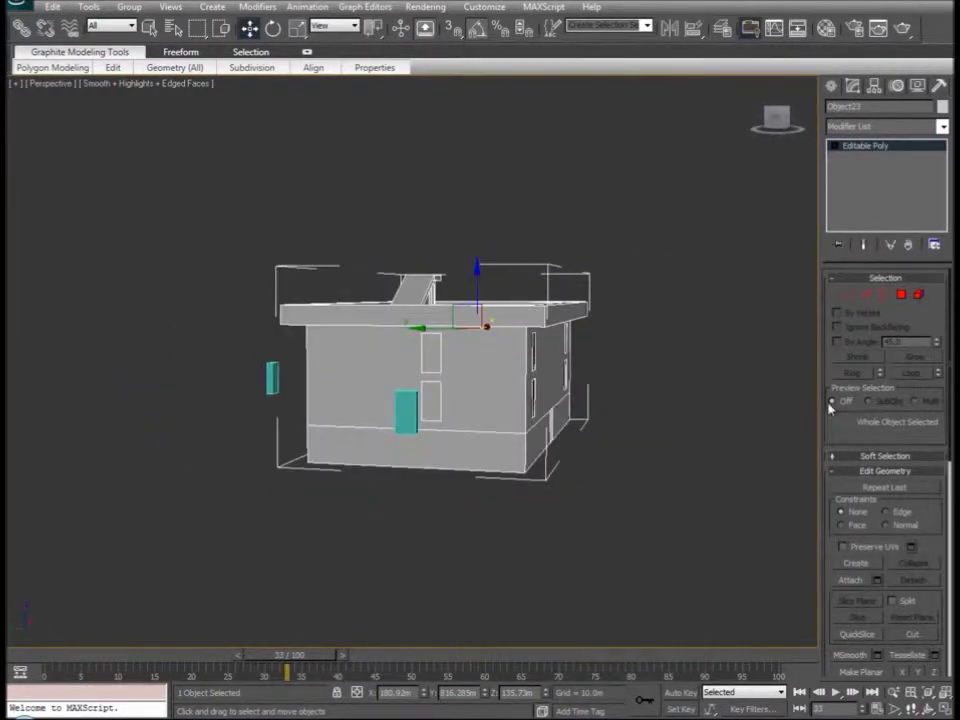
middle_click_drag(670, 424, 602, 424, "alt")
key("2")
left_click(596, 355)
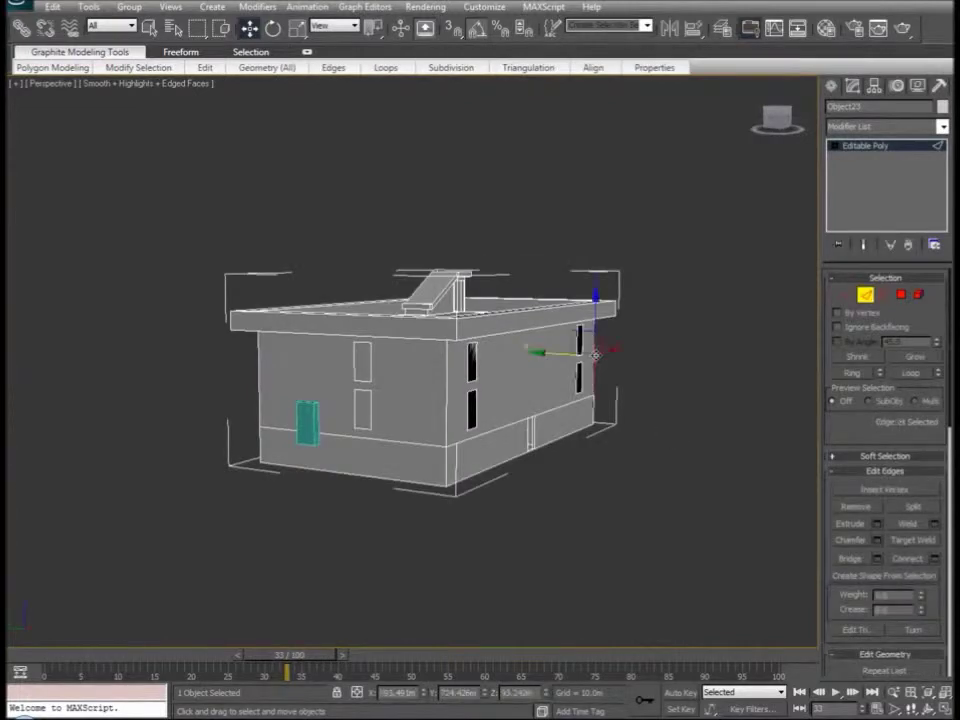
left_click(446, 378, "ctrl")
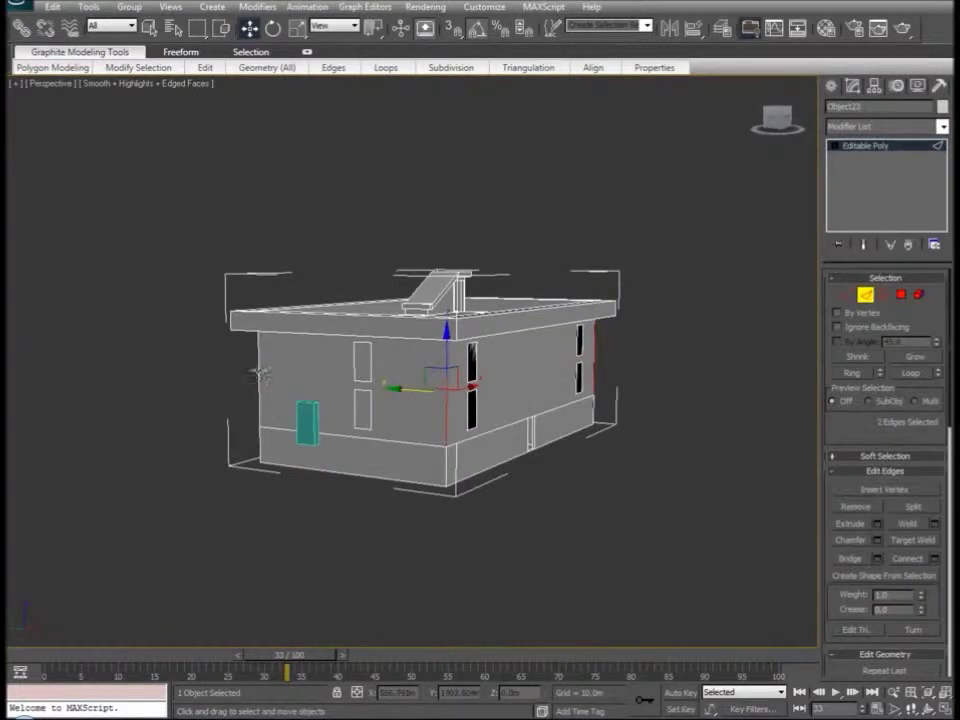
left_click(260, 371, "ctrl")
middle_click_drag(191, 460, 354, 452, "alt")
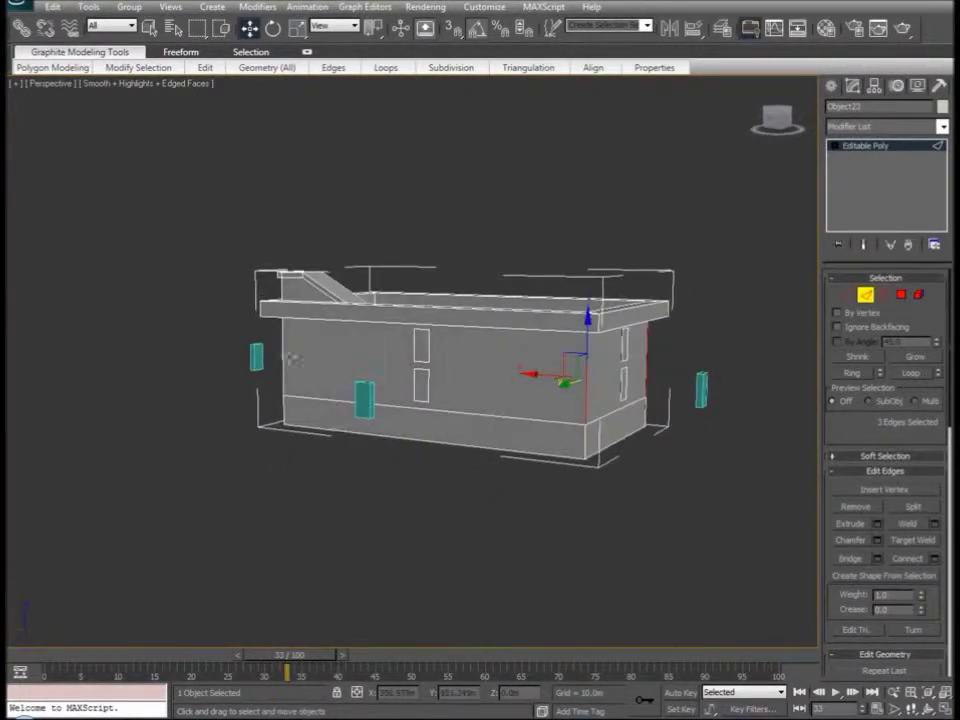
left_click(283, 360, "ctrl")
middle_click_drag(194, 447, 480, 426, "alt")
left_click(274, 351, "ctrl")
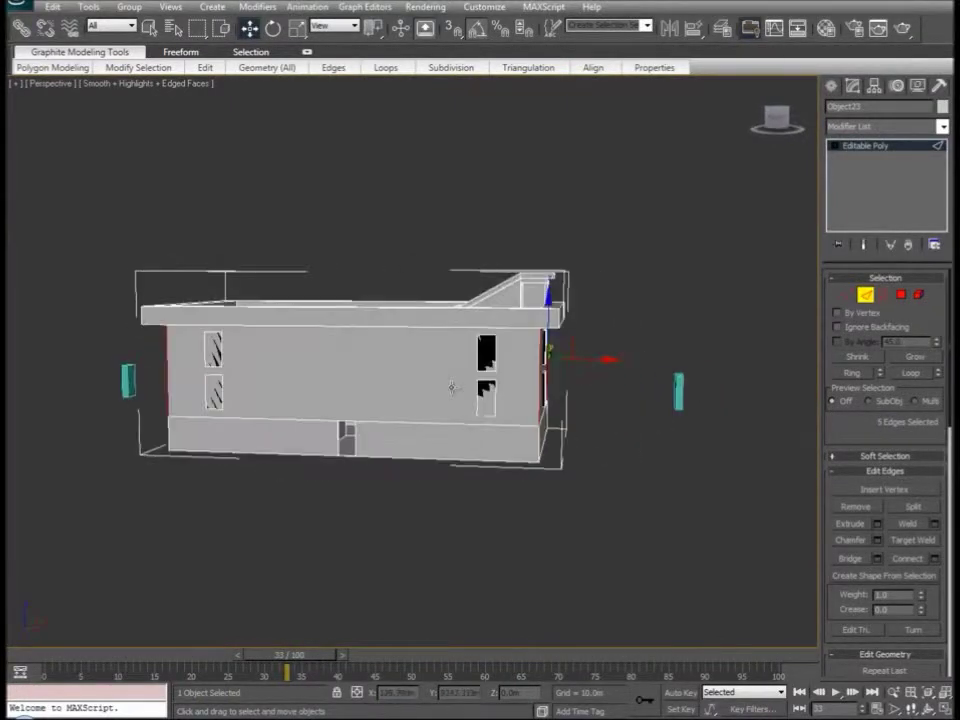
right_click(420, 366)
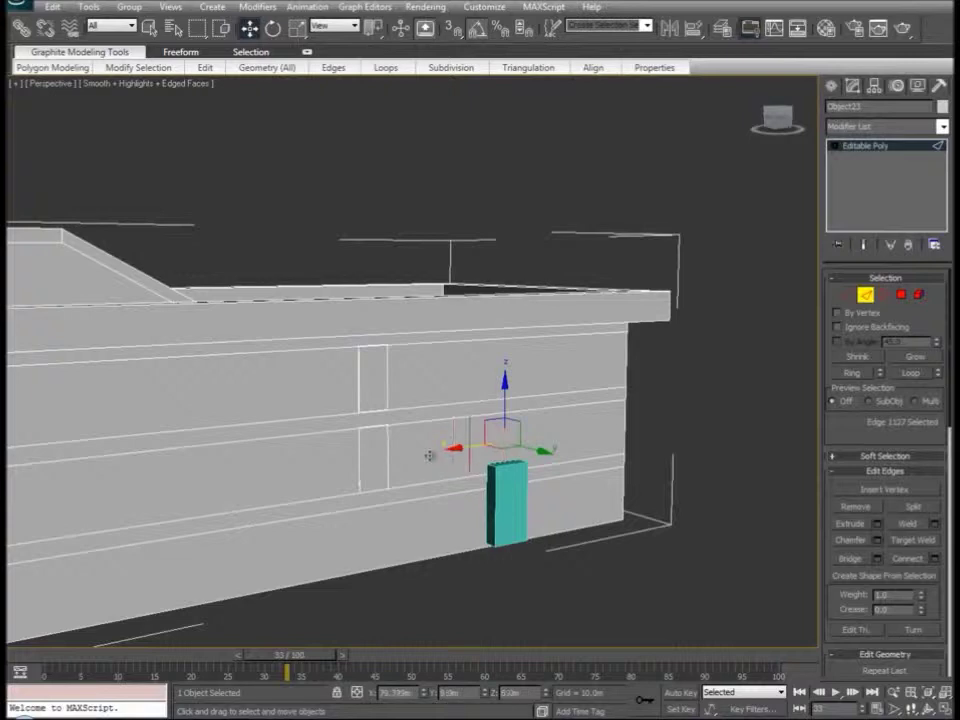
- Move the vertical wall edge in X to the window jamb and delete the two polygons covering this long wall's window openings
left_click_drag(429, 455, 352, 481)
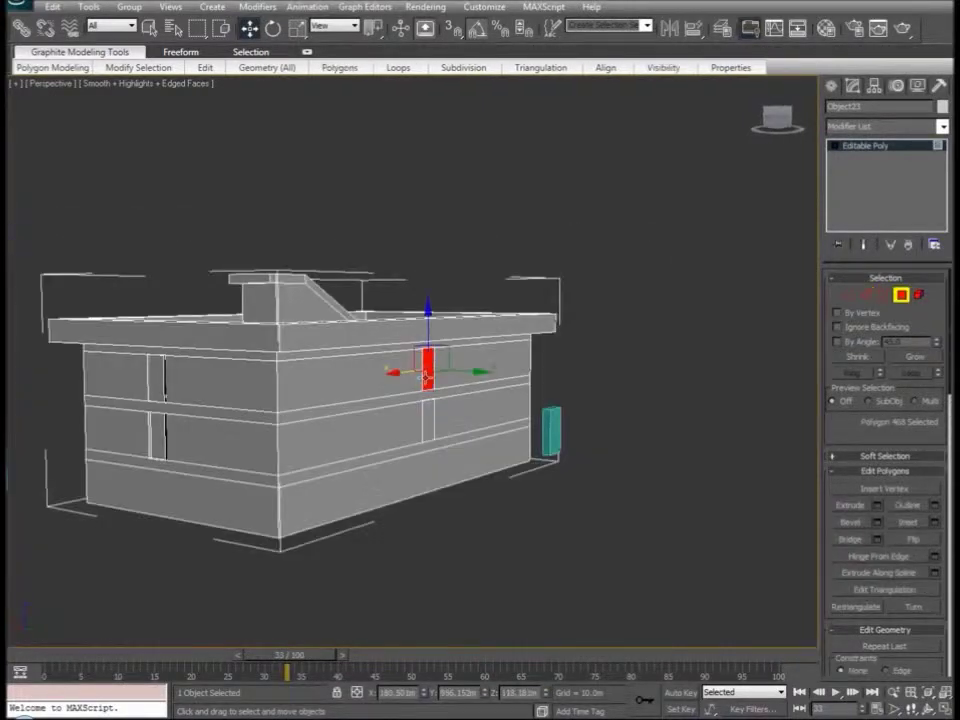
key("Delete")
left_click(428, 422)
key("Delete")
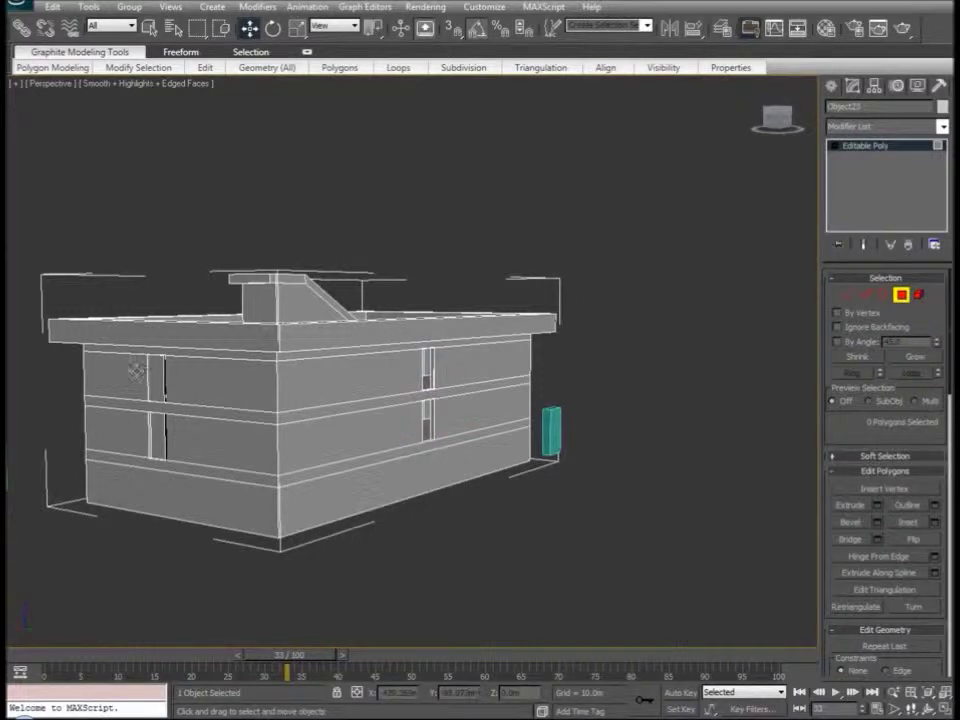
- Delete the two polygons covering the window openings on the short wall at the stair enclosure's end
left_click(156, 378)
left_click(156, 437)
key("ctrl+d")
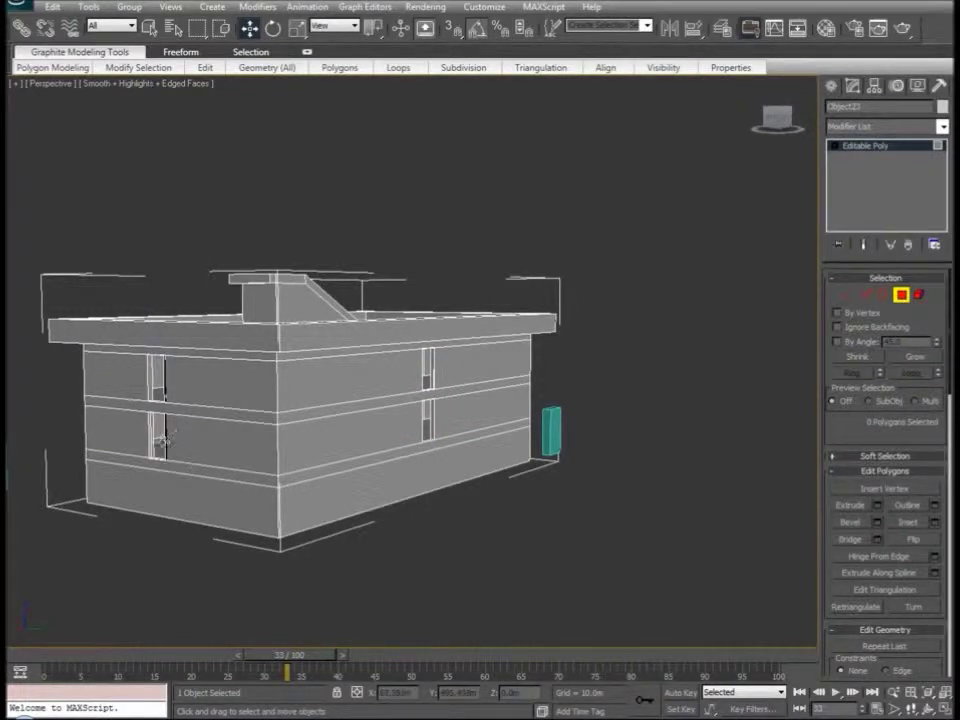
- Delete the polygons covering the upper and lower windows nearest the stair enclosure on the long wall with the entrance door
middle_click_drag(165, 439, 337, 452, "alt")
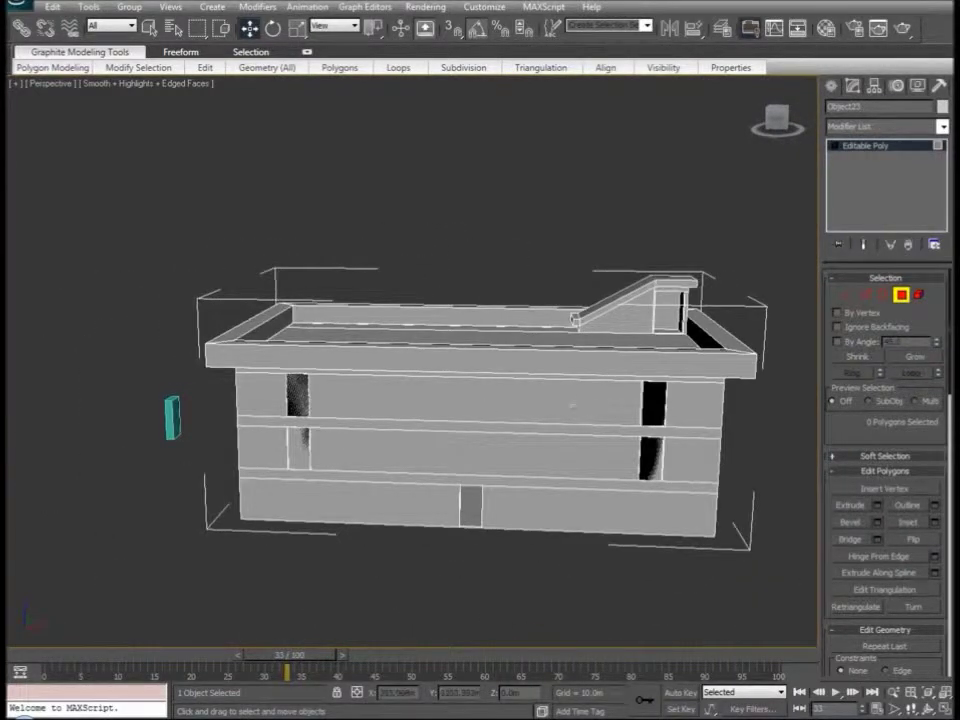
left_click(653, 400)
key("ctrl+d")
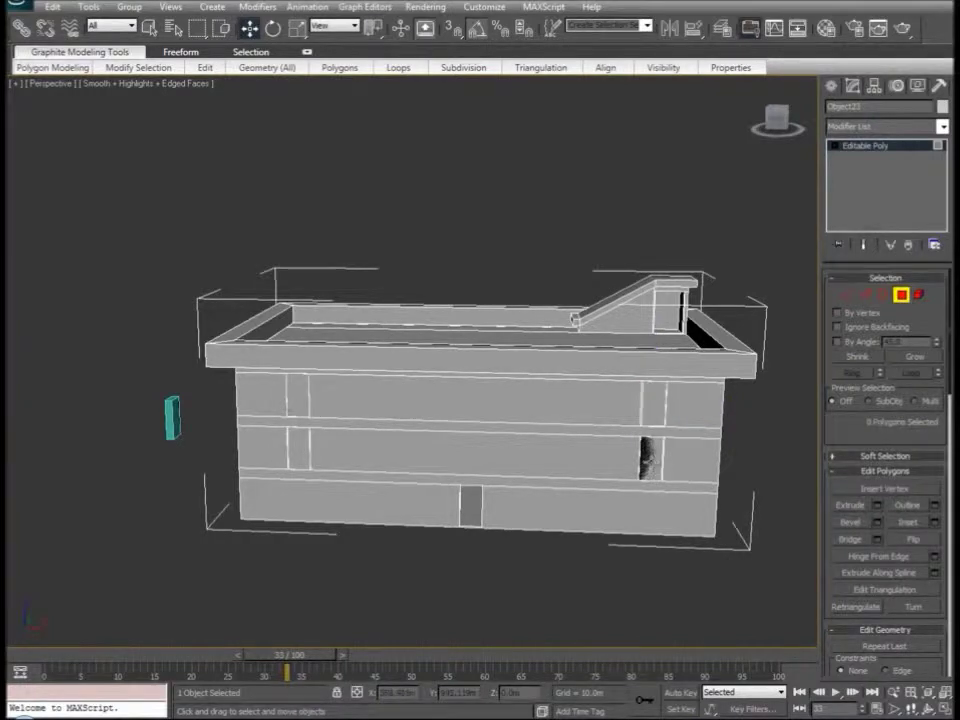
left_click(648, 458)
left_click(651, 405)
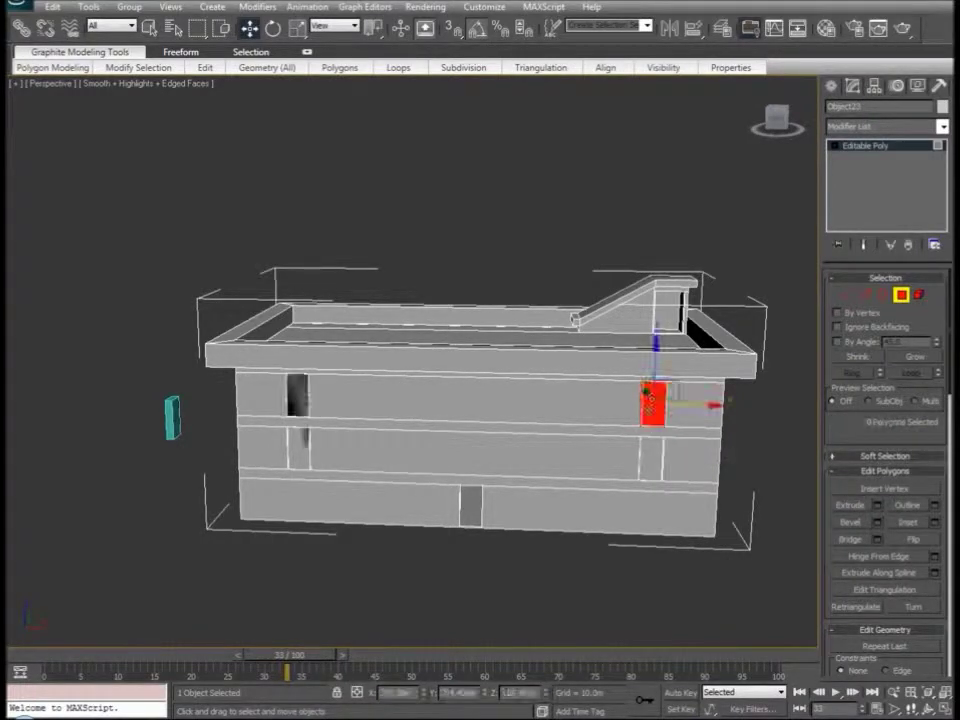
key("ctrl+d")
left_click(648, 458)
key("Delete")
- Delete the polygons covering the upper and lower windows at the far end of the same long wall
left_click(299, 383)
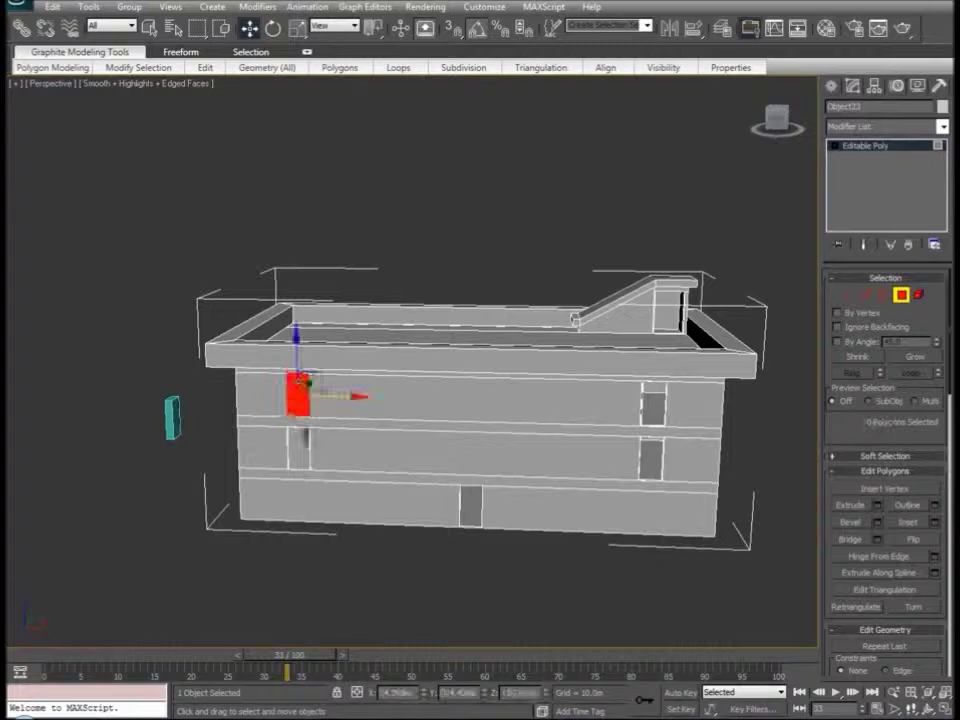
key("Delete")
left_click(297, 438)
key("Delete")
left_click(298, 395)
key("Delete")
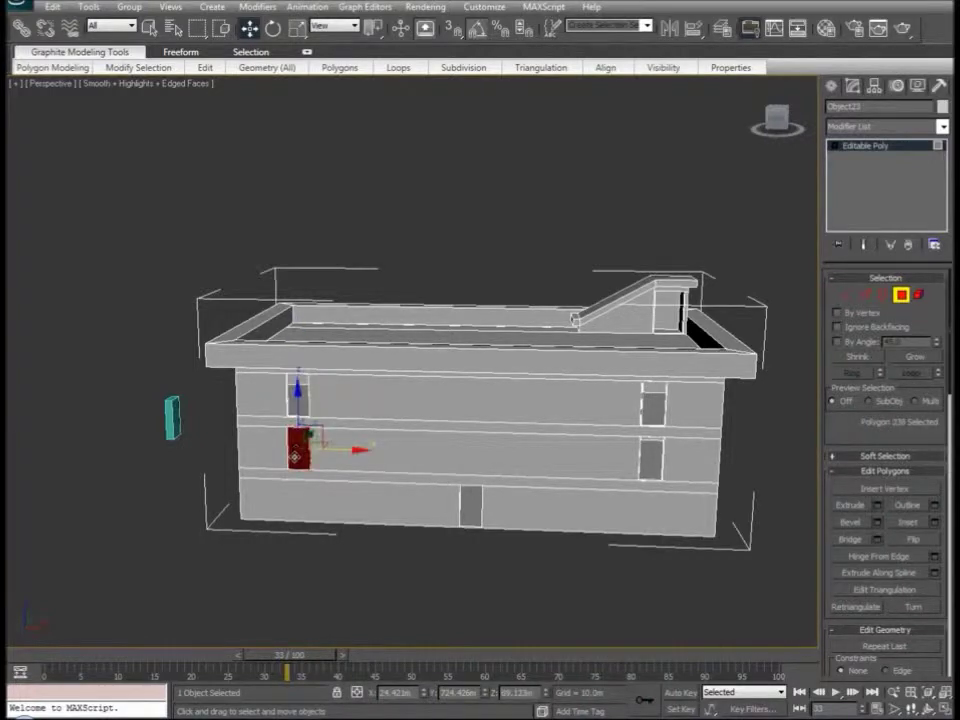
key("Delete")
- Delete the two polygons covering the window openings on the short wall opposite the stair enclosure
middle_click_drag(310, 460, 486, 400, "alt")
left_click(484, 368)
key("Delete")
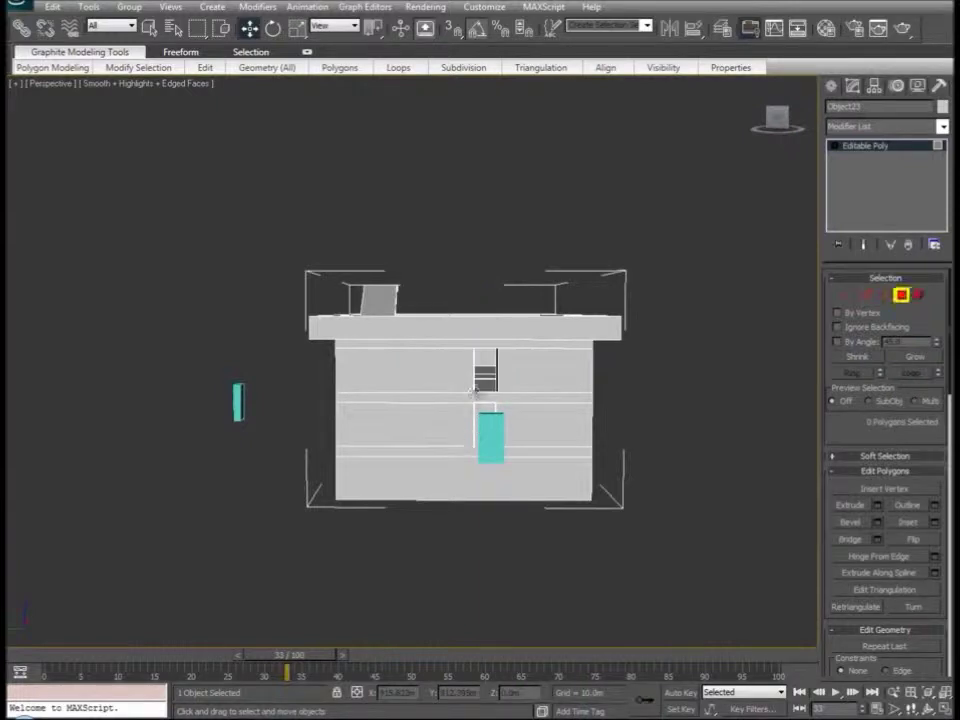
left_click(481, 430)
key("Delete")
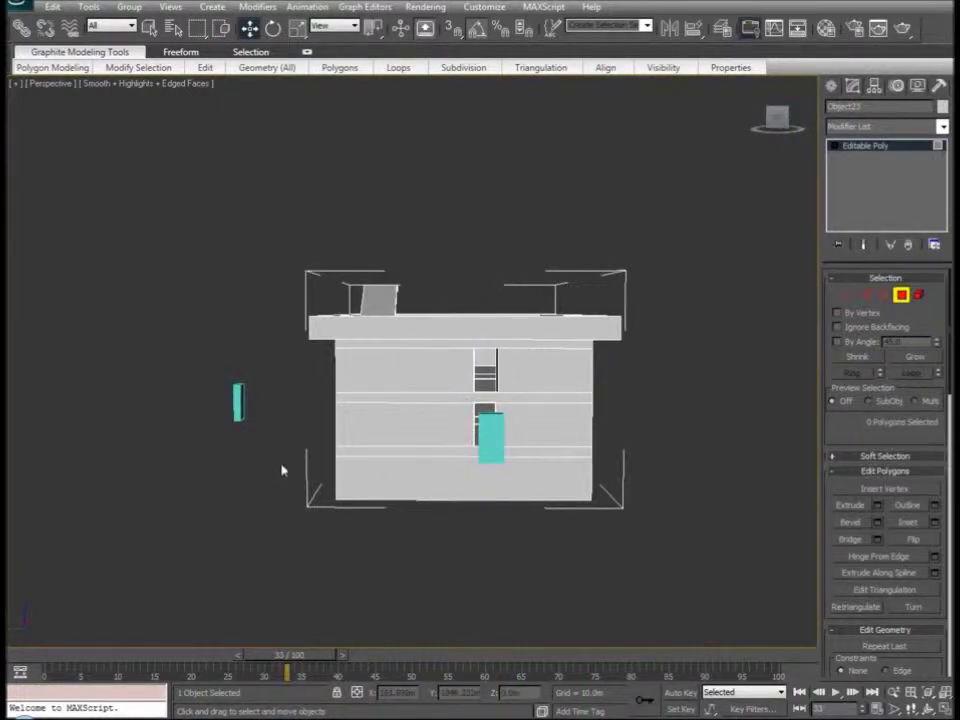
- Select all vertices of the building and weld the overlapping ones using the weld settings
middle_click_drag(282, 470, 411, 381, "alt")
scroll(433, 381, "up", 8)
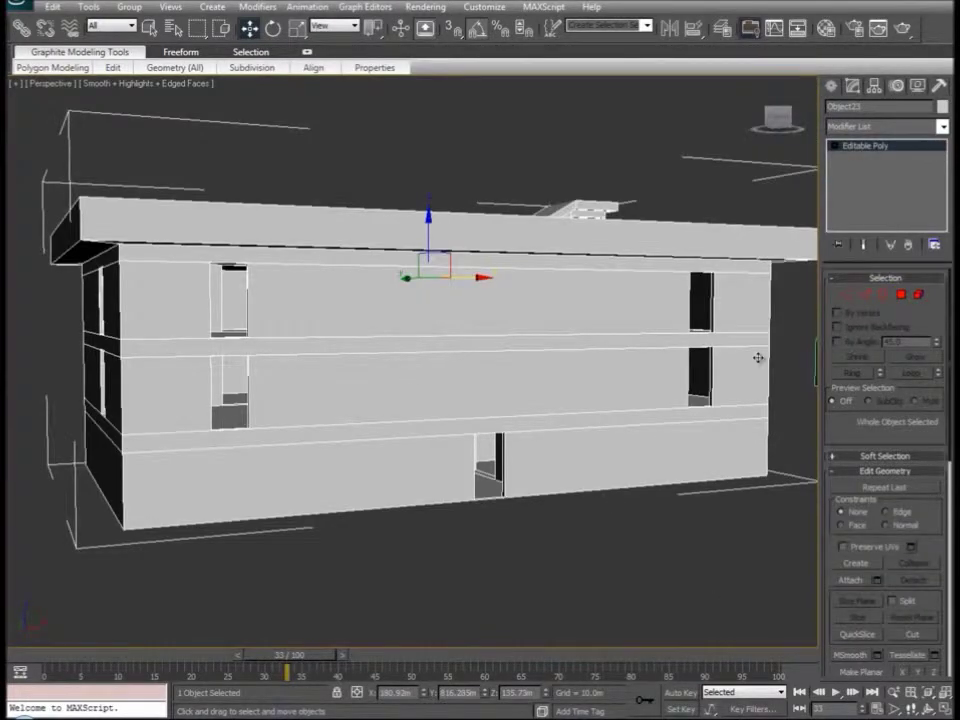
left_click(847, 294)
key("ctrl+a")
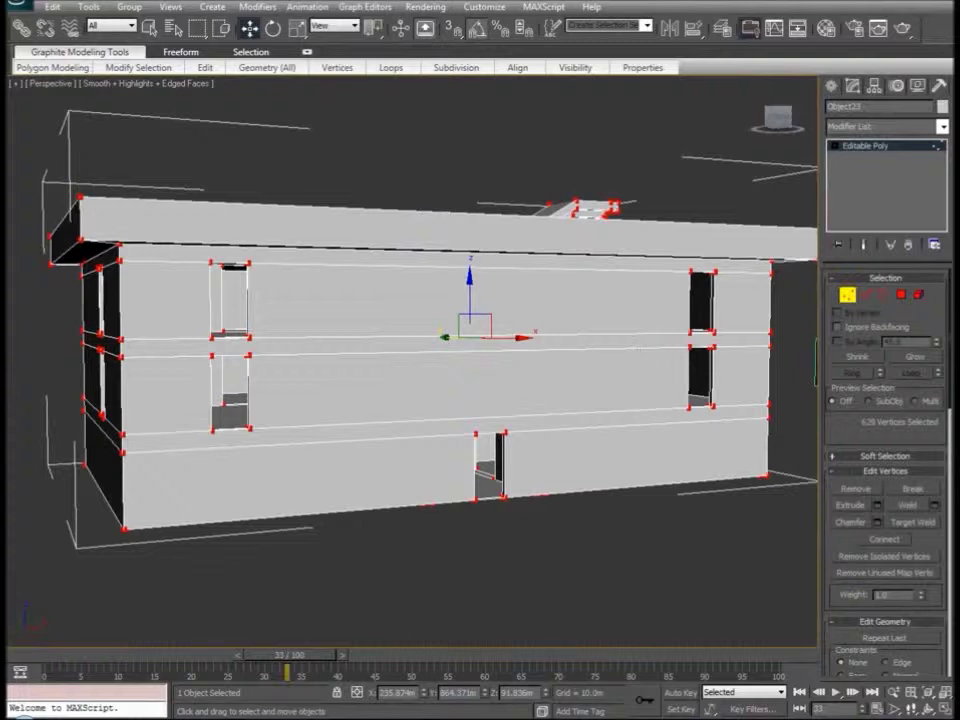
left_click(935, 506)
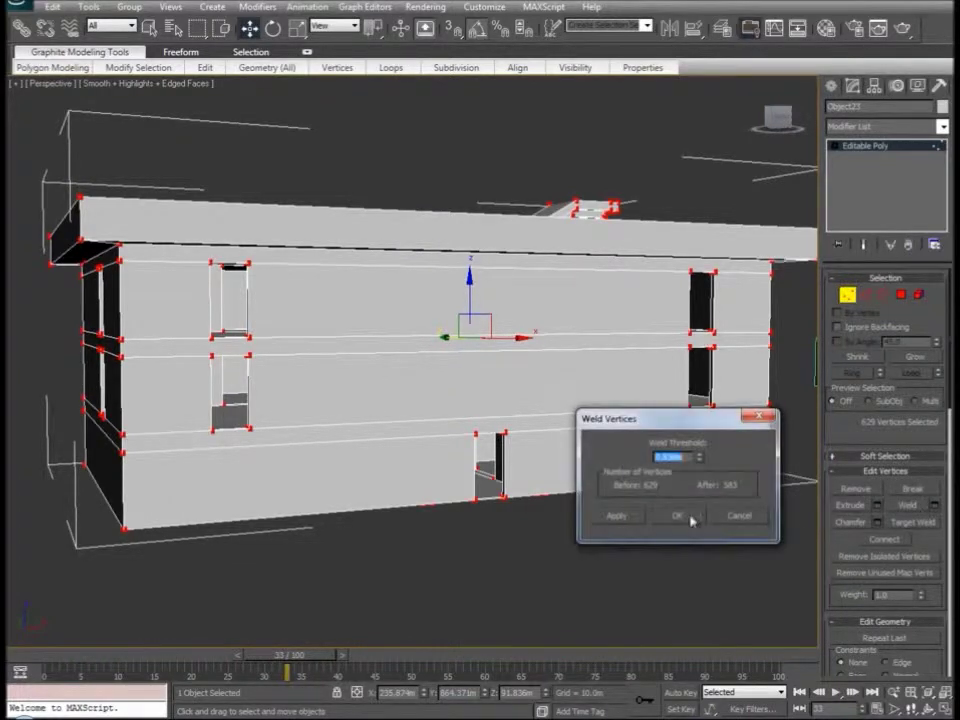
left_click(690, 521)
left_click(415, 549)
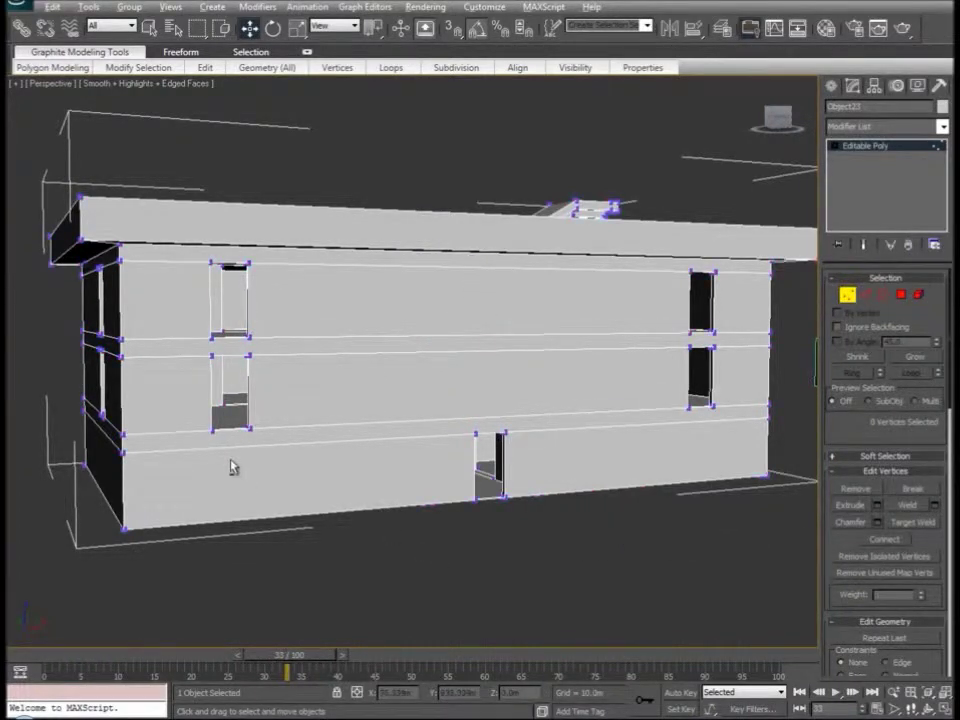
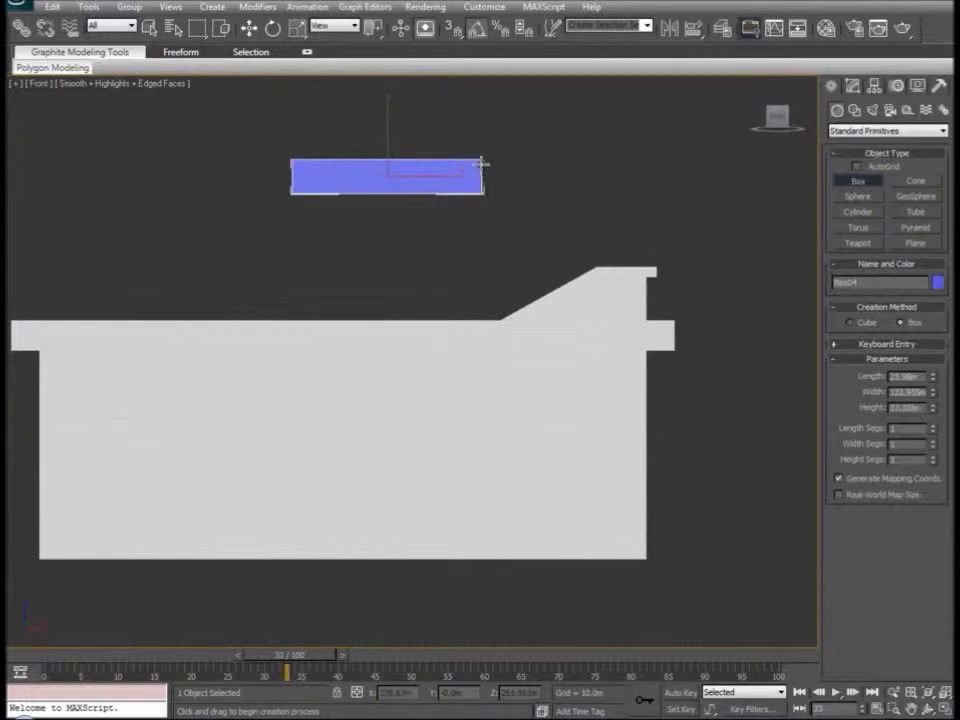
- Move the new box to the entrance wall beneath the corner window, at about X 326.9 m and Y 724.3 m
key("w")
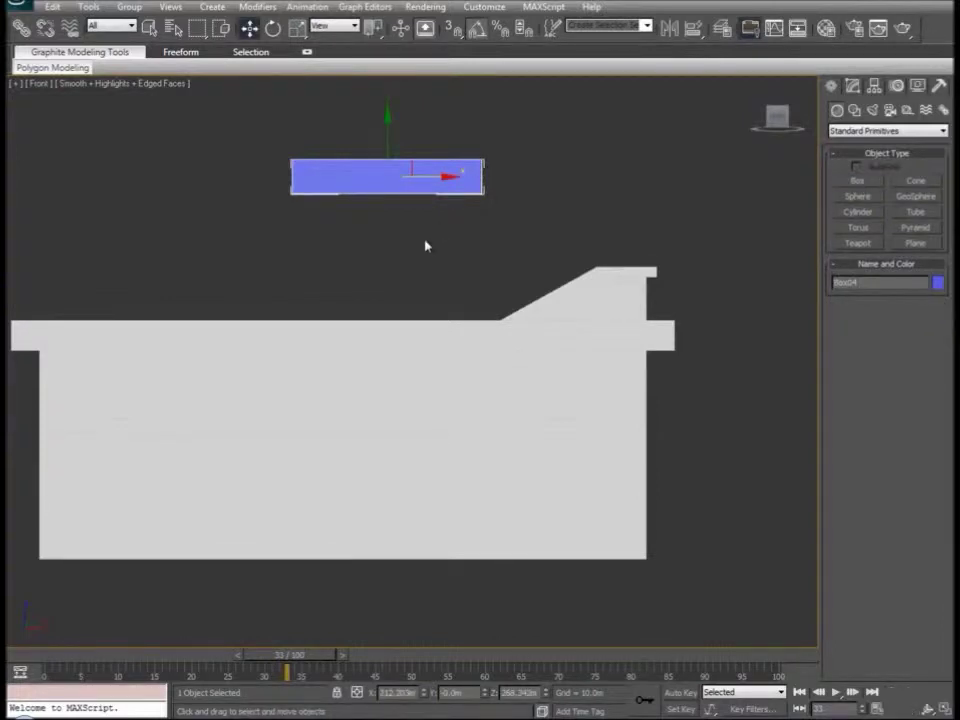
key("p")
middle_click_drag(492, 318, 450, 341, "alt")
left_click_drag(409, 333, 668, 431)
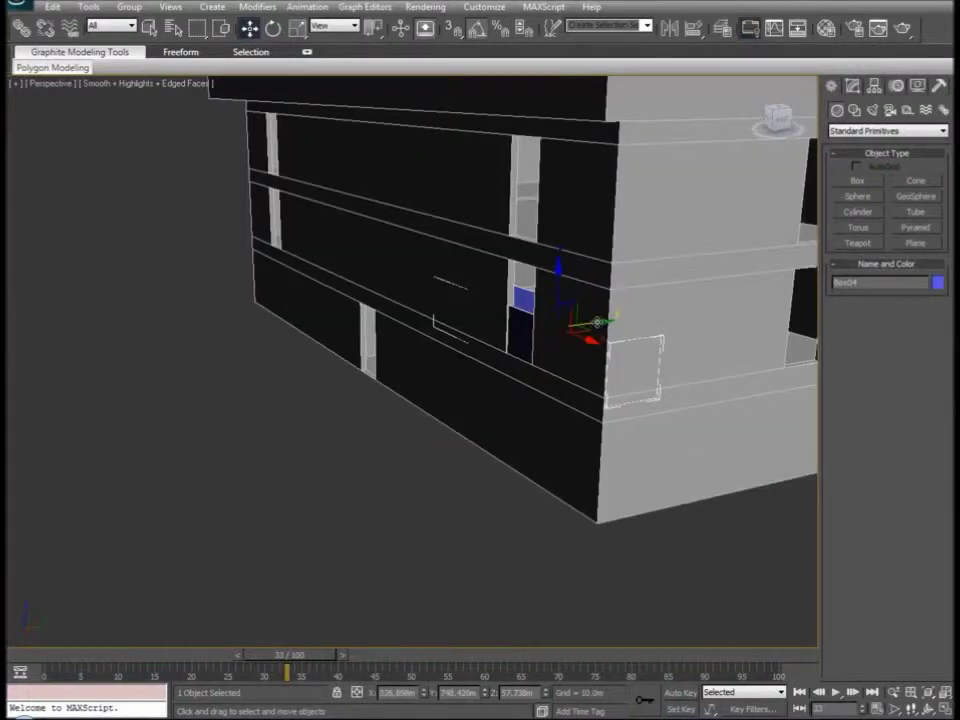
left_click_drag(598, 323, 551, 345)
- Using see-through display, lower the box to about Z 51.8 m and shift it along the wall to about X 318.4 m
middle_click_drag(466, 375, 441, 379, "alt")
key("alt+x")
middle_click_drag(521, 384, 484, 380, "alt")
scroll(483, 381, "up", 3)
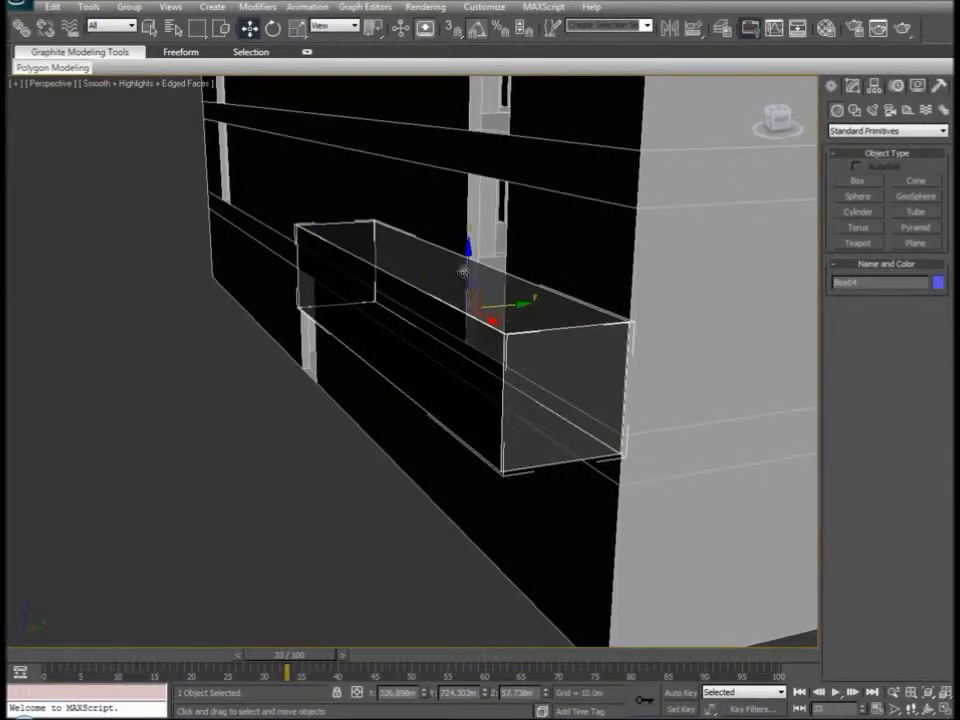
left_click_drag(468, 265, 467, 290)
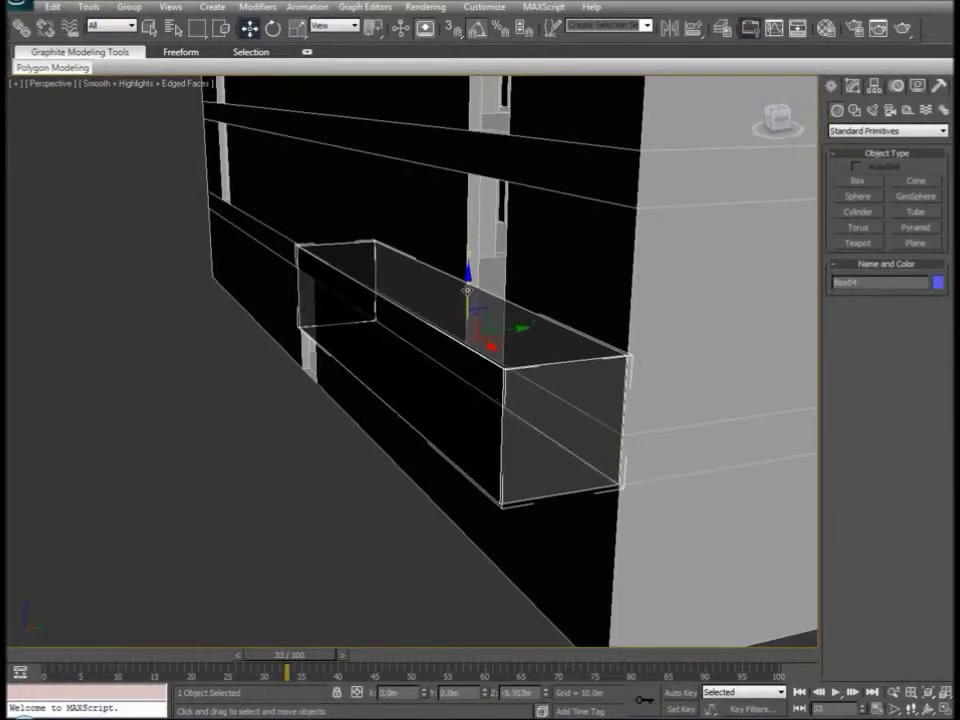
key("alt+x")
middle_click_drag(360, 381, 302, 363, "alt")
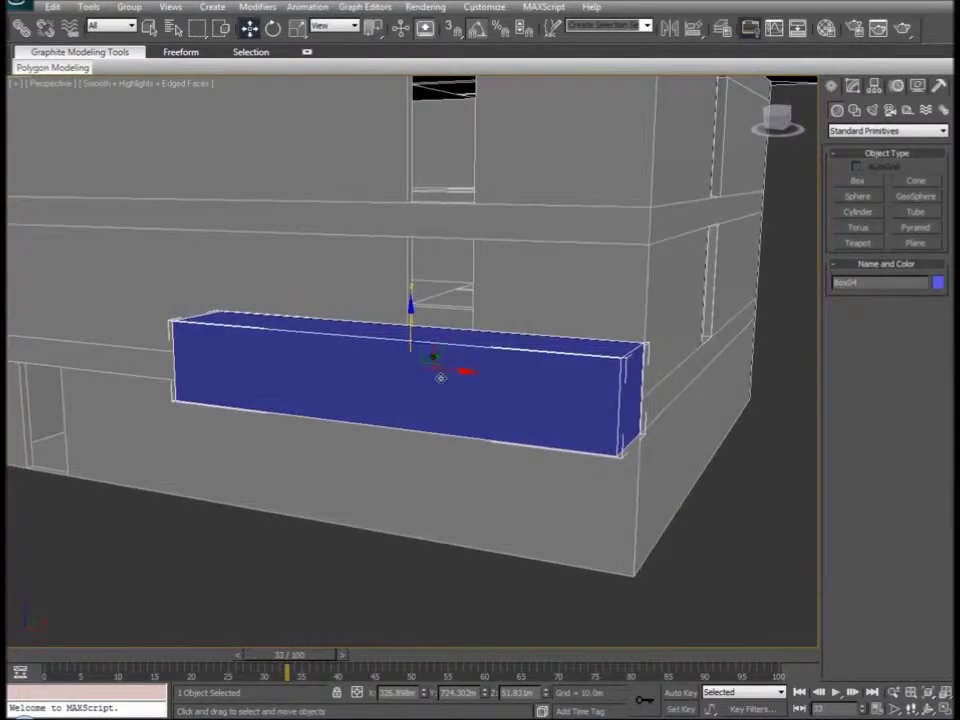
left_click_drag(456, 371, 428, 378)
- Convert the box to an Editable Poly and select its long outer polygon
middle_click_drag(450, 379, 376, 399, "alt")
left_click(853, 85)
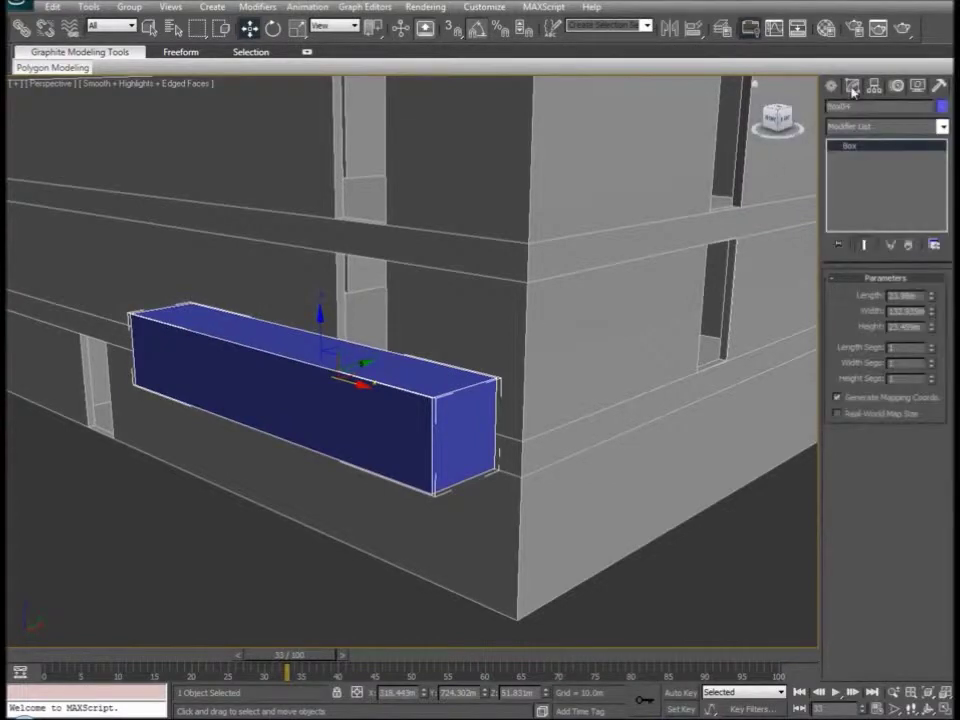
right_click(408, 395)
mouse_move(506, 530)
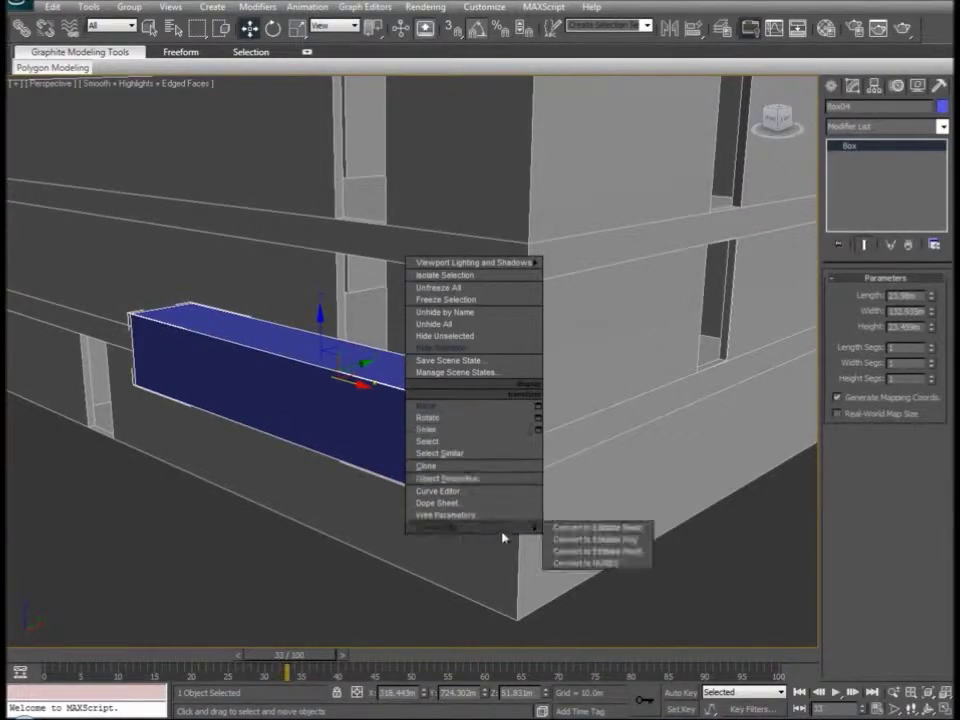
left_click(590, 538)
left_click(901, 294)
left_click(379, 412)
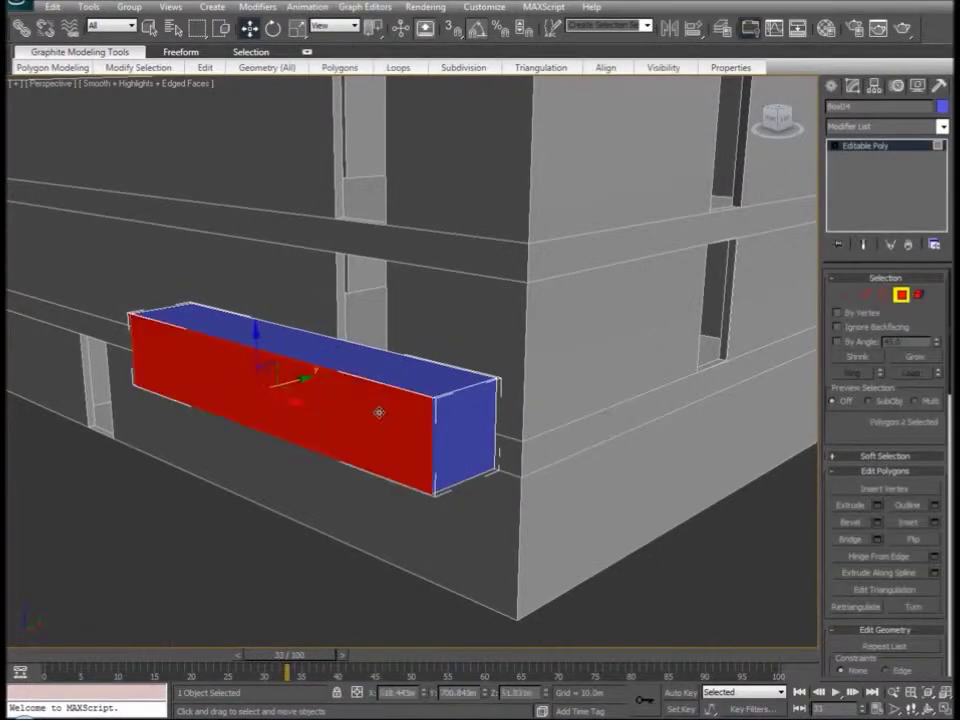
- Pull the box's long outer polygon out to about Y 695 m and extrude the top polygon with zero height
left_click_drag(321, 374, 302, 384)
left_click(329, 358)
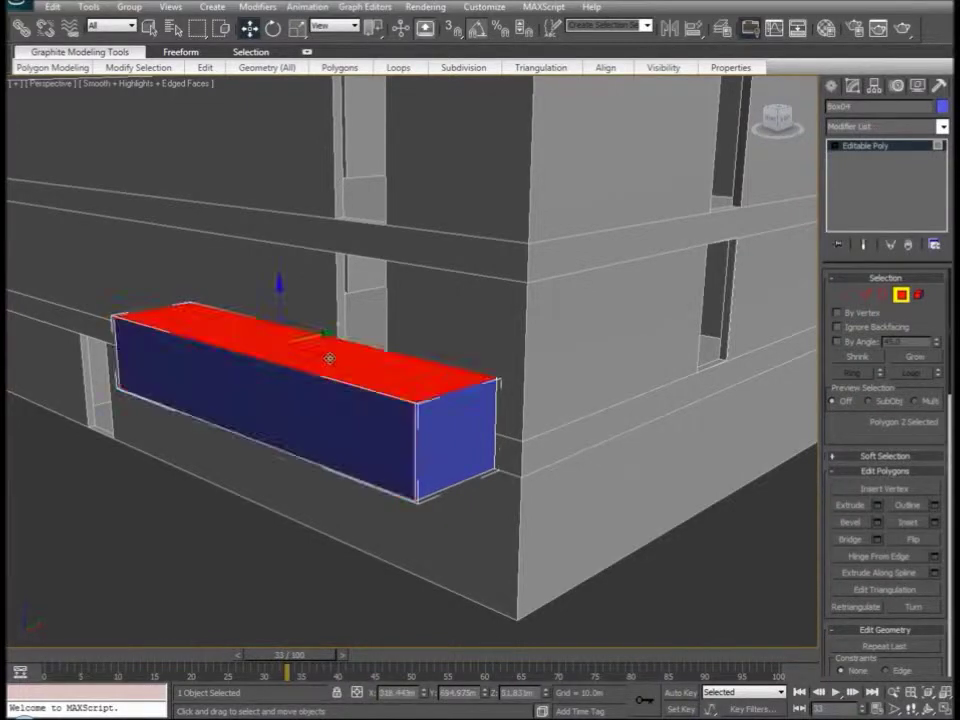
left_click(877, 505)
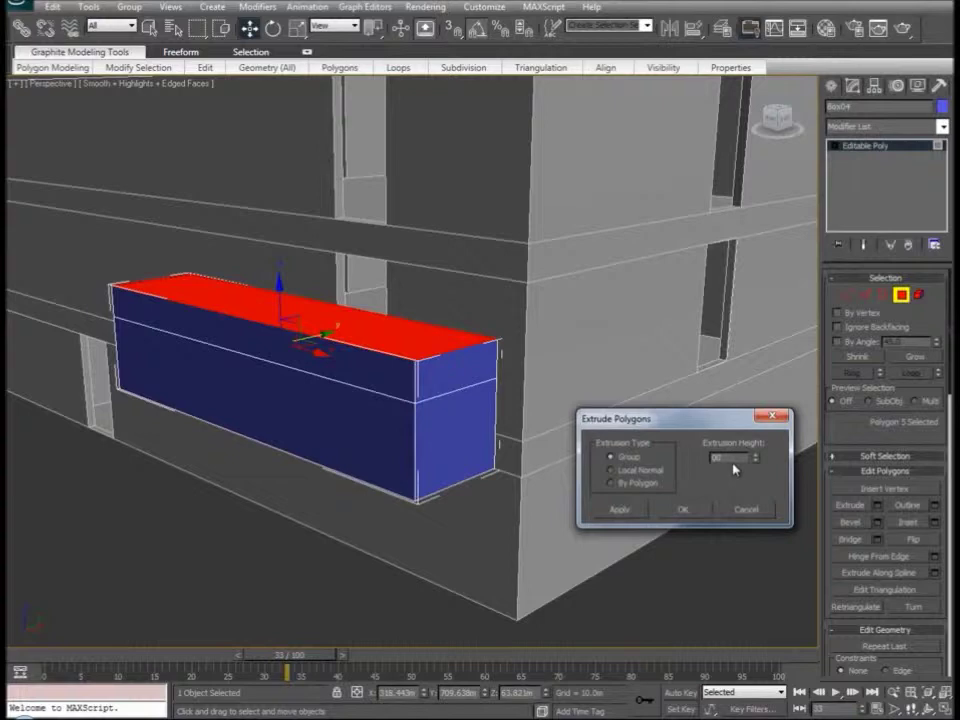
type("1")
key("Return")
left_click(682, 509)
- Scale the extruded top polygon inward in length and depth to leave a narrow rim around it
right_click(356, 365)
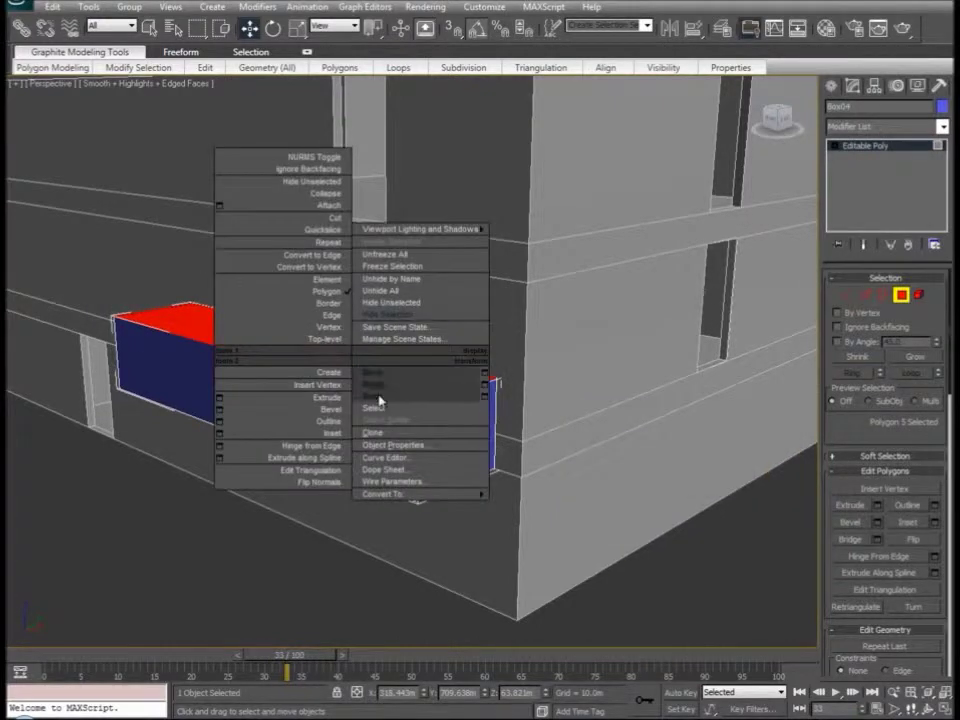
left_click(378, 398)
mouse_move(278, 350)
left_mouse_down()
mouse_move(278, 340)
mouse_move(281, 356)
left_mouse_up()
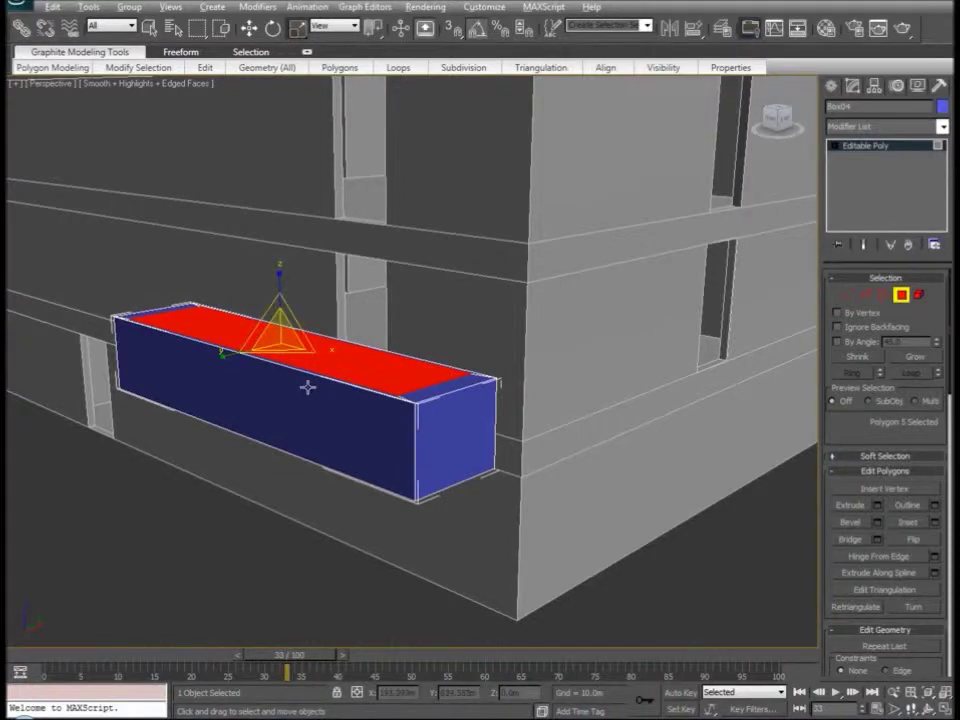
middle_click_drag(306, 388, 351, 413, "alt")
scroll(352, 414, "up", 3)
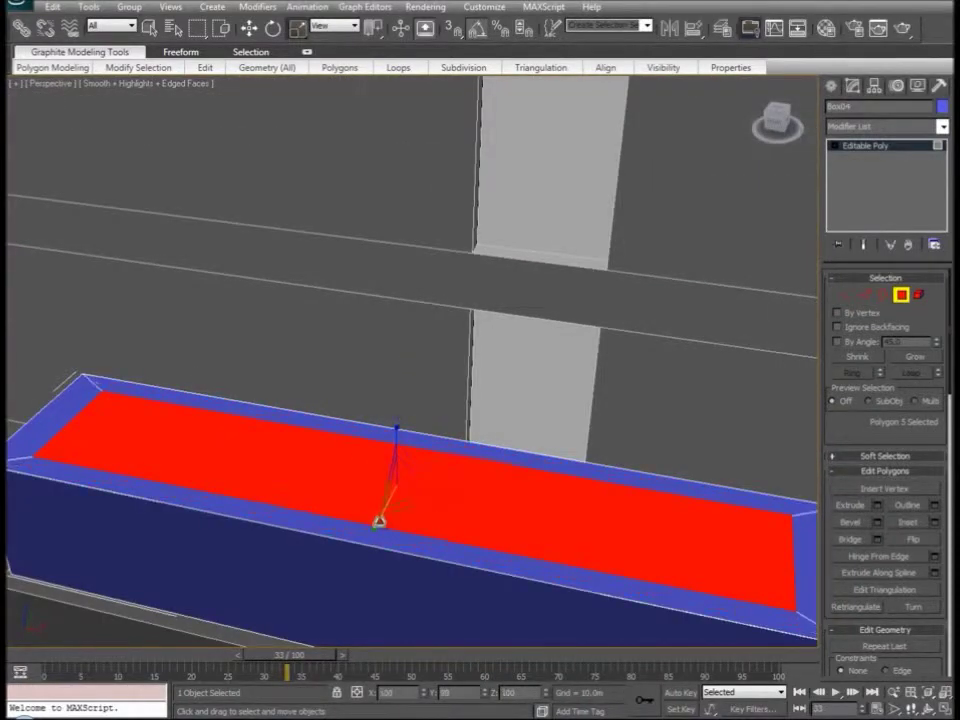
left_click_drag(398, 500, 440, 510)
- Move the inset top polygon toward the wall to about Y 714.1 m and delete the narrow rim strip behind it
key("w")
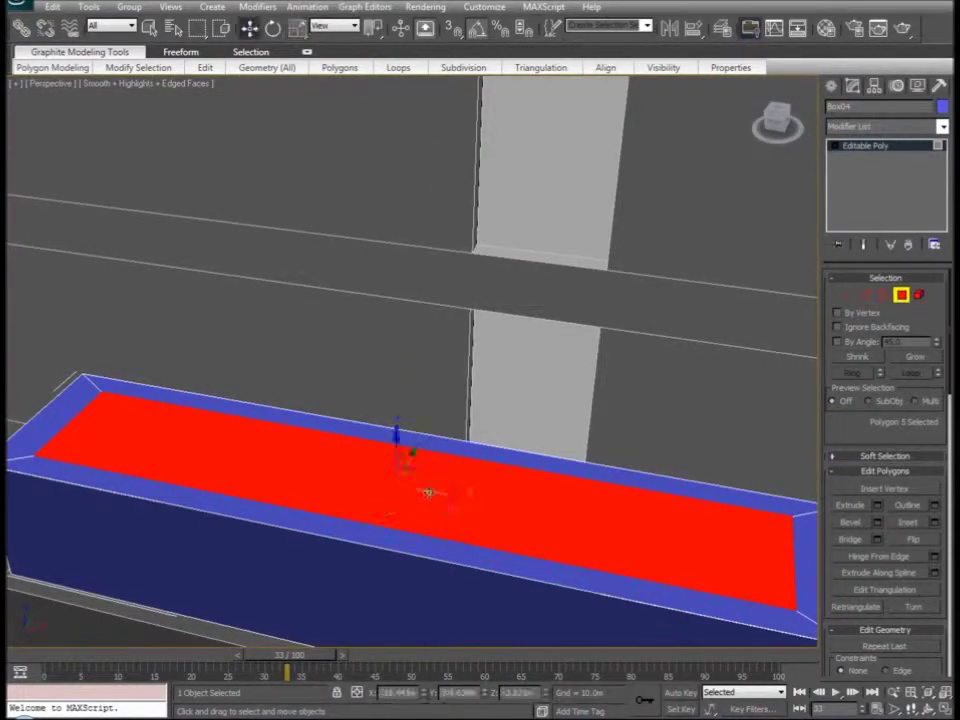
left_click_drag(418, 453, 421, 437)
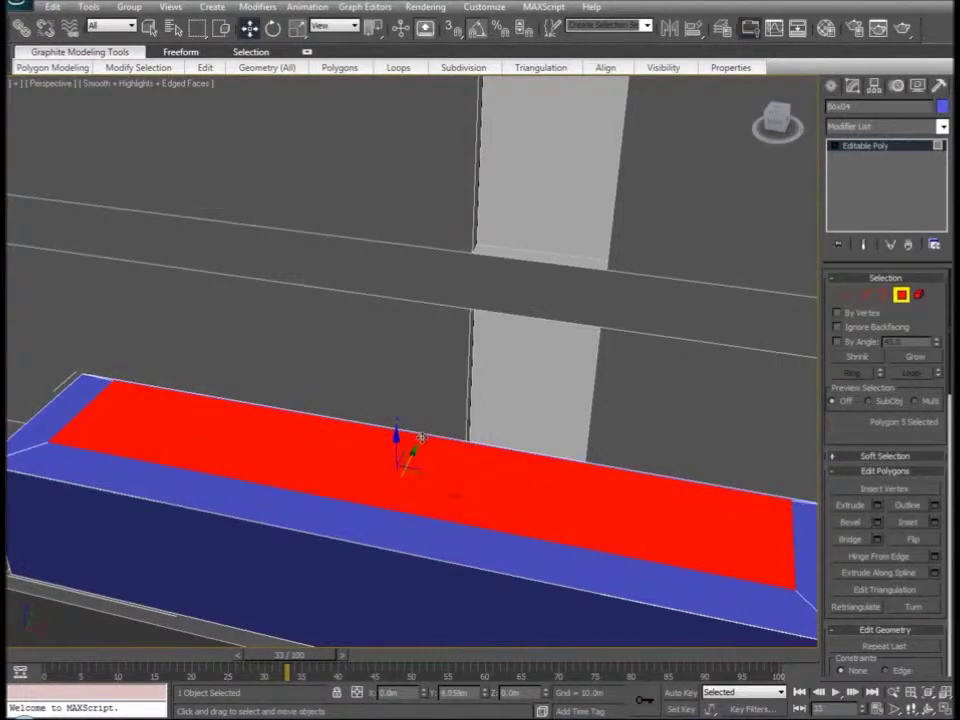
left_click(656, 480)
key("Delete")
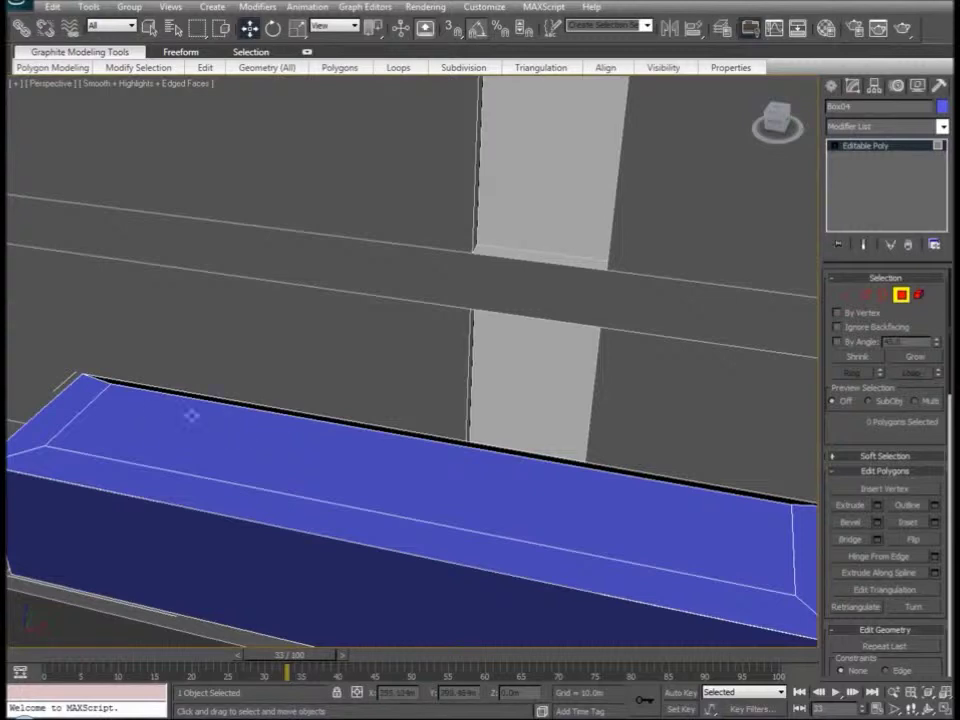
left_click(869, 295)
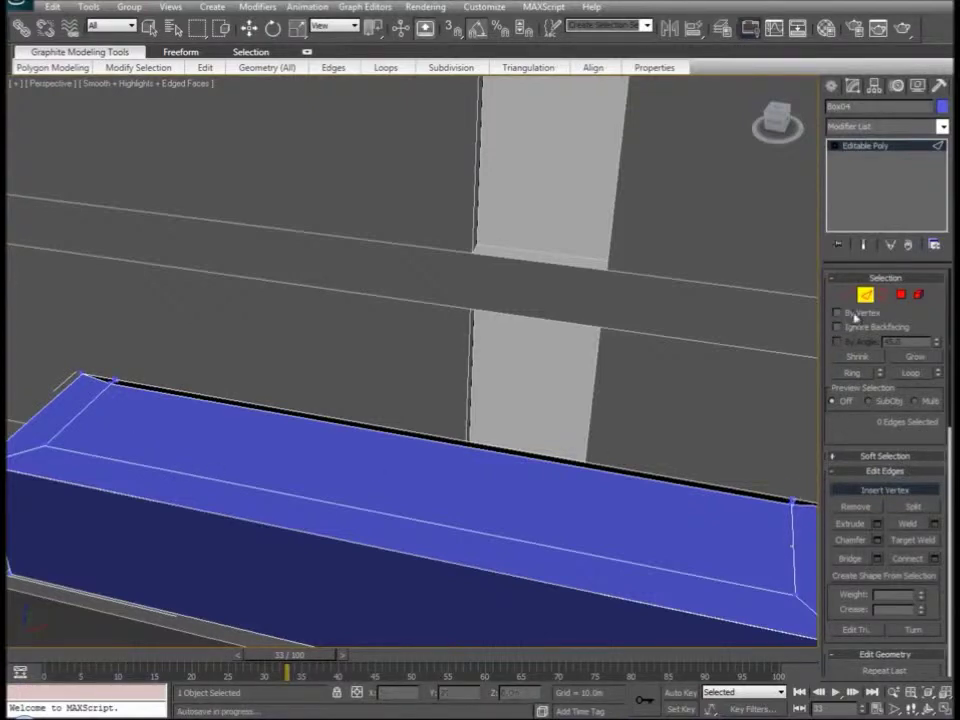
left_click(901, 294)
left_click(558, 491)
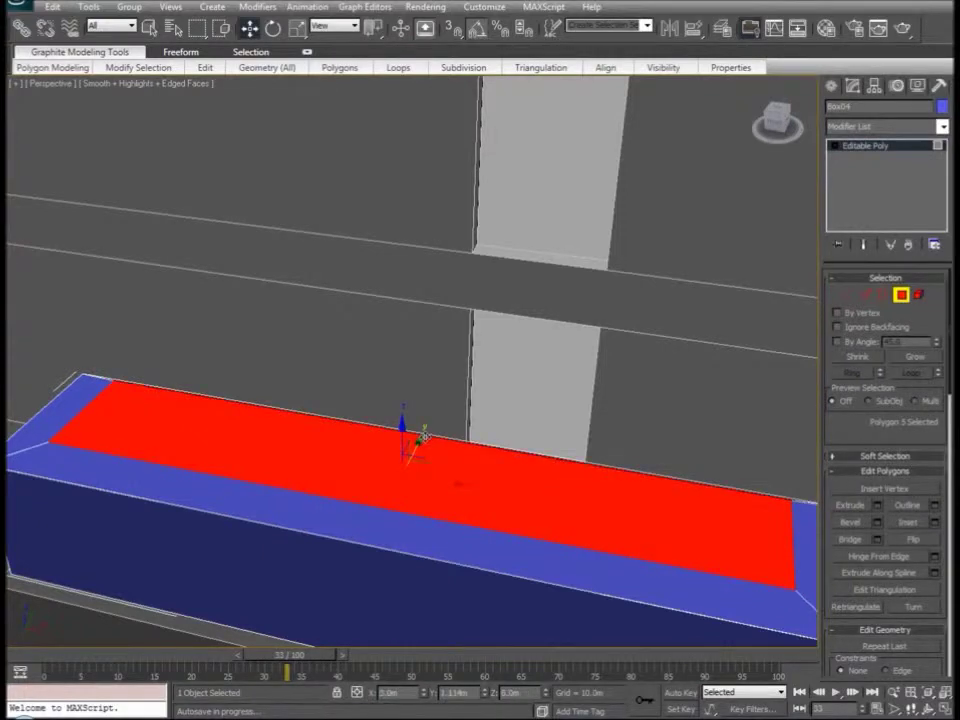
- Extrude the inset top polygon with zero height and lower it inside the box to about Z 49.5 m as the balcony floor
left_click(877, 505)
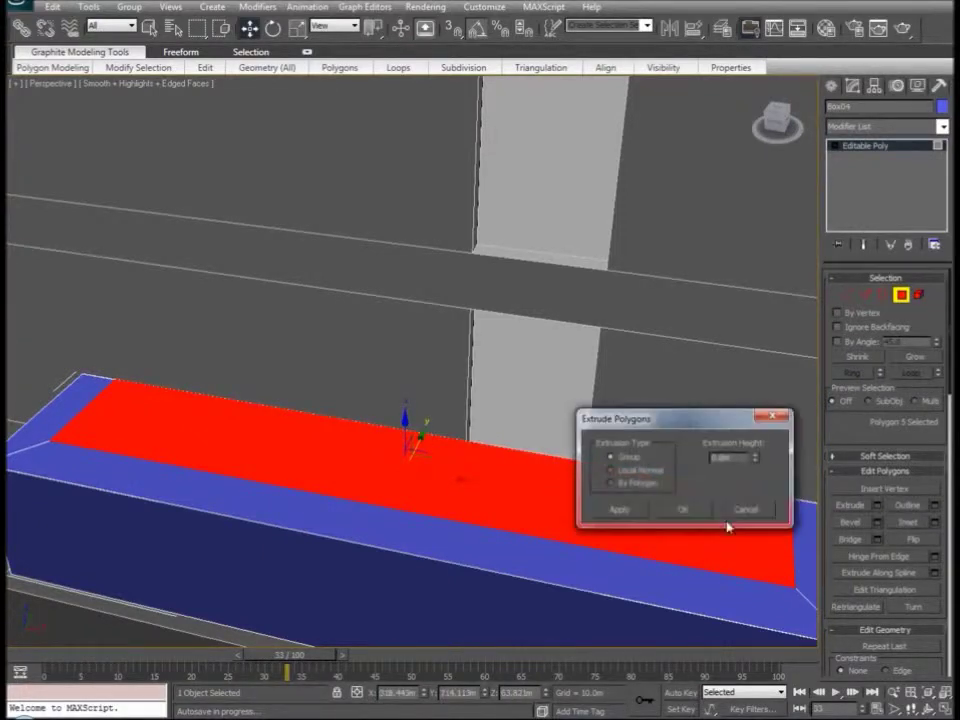
left_click(684, 510)
left_click_drag(403, 428, 404, 494)
mouse_move(471, 444)
middle_mouse_down("alt")
mouse_move(437, 454)
mouse_move(523, 392)
mouse_move(497, 392)
mouse_move(546, 304)
mouse_move(527, 306)
mouse_move(521, 264)
mouse_move(557, 310)
middle_mouse_up("alt")
key("alt+x")
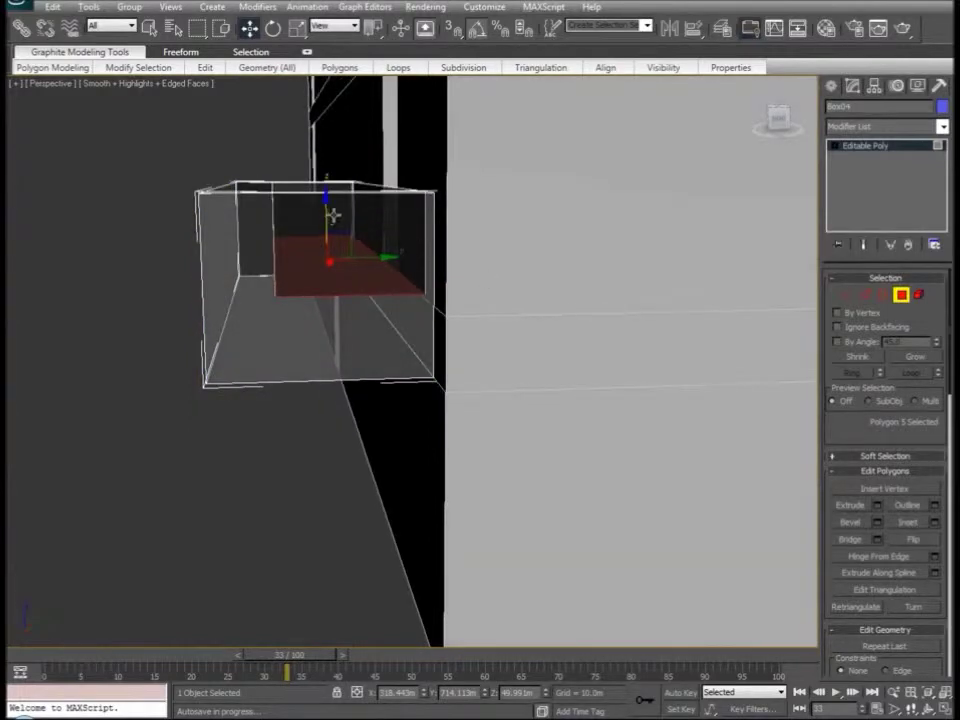
mouse_move(325, 204)
left_mouse_down()
mouse_move(323, 240)
mouse_move(329, 210)
left_mouse_up()
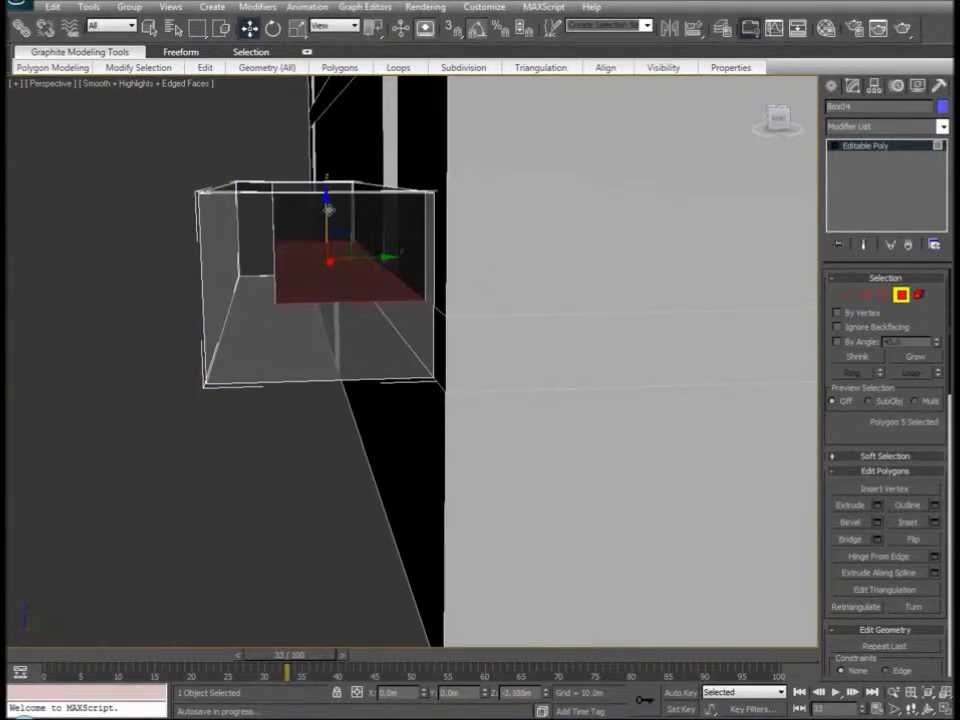
- Select the four inner vertices of the balcony's front parapet and move them outward to about Y 699.8 m
middle_click_drag(330, 286, 443, 357, "alt")
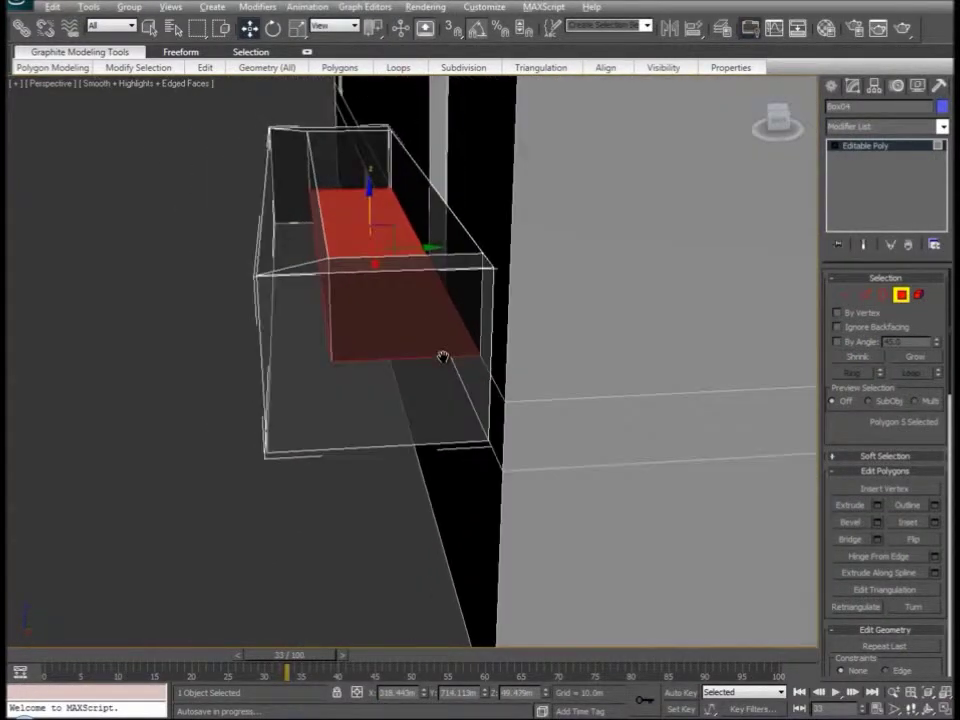
left_click(847, 296)
left_click_drag(299, 191, 304, 210)
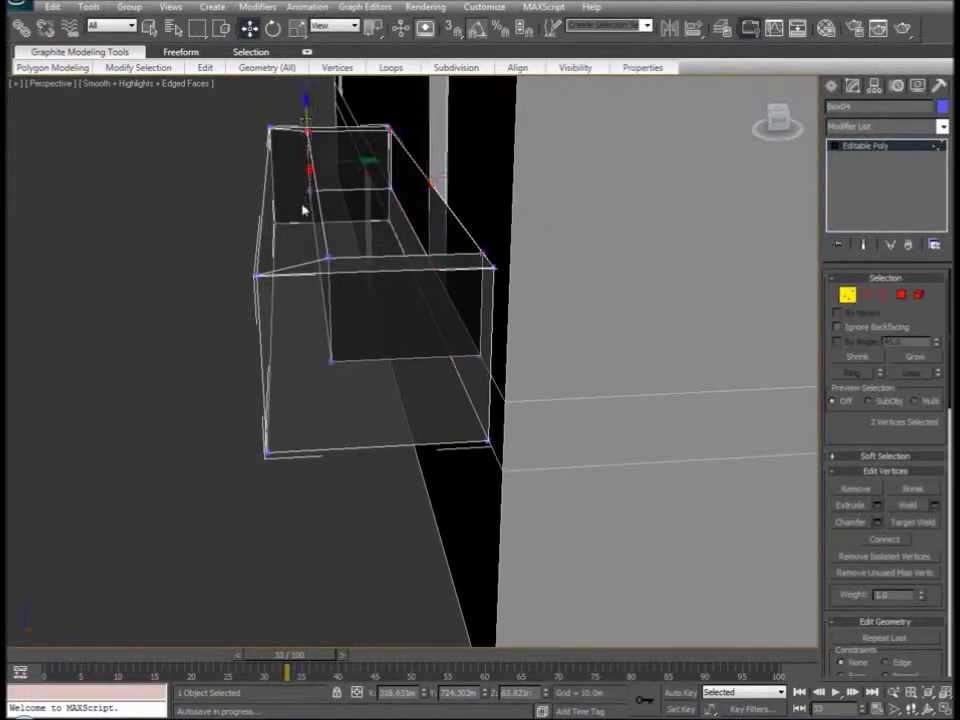
left_click_drag(343, 309, 322, 369, "ctrl")
left_click_drag(361, 212, 339, 229)
mouse_move(274, 282)
middle_mouse_down("alt")
mouse_move(270, 250)
mouse_move(268, 293)
middle_mouse_up("alt")
- Select all ten top vertices of the balcony and raise them to about Z 69.1 m
left_click_drag(194, 154, 501, 241)
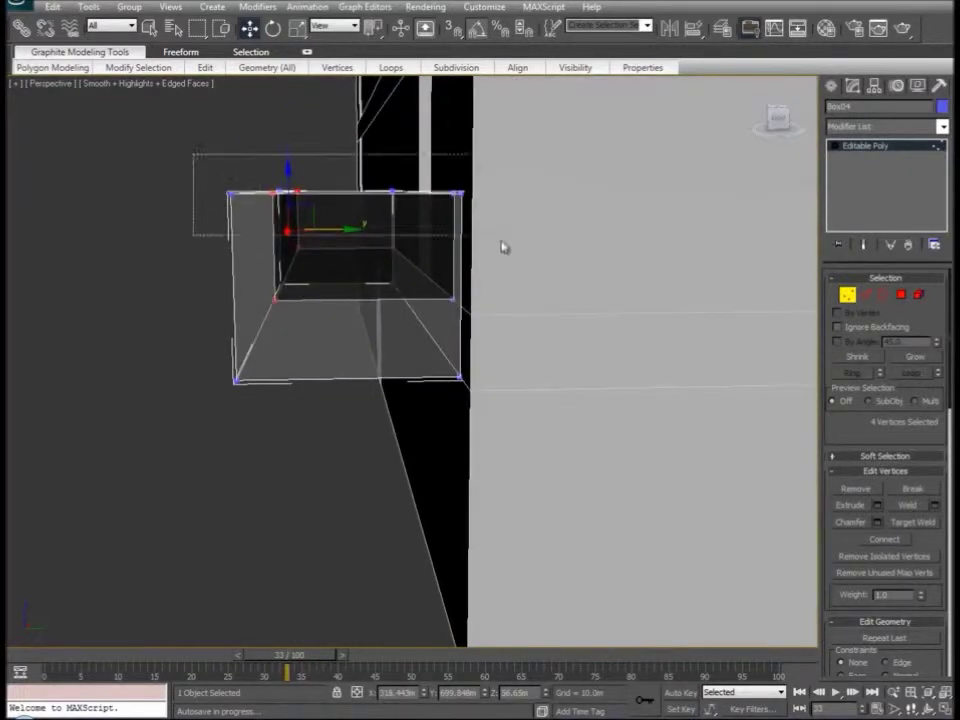
middle_click_drag(356, 145, 175, 380, "alt")
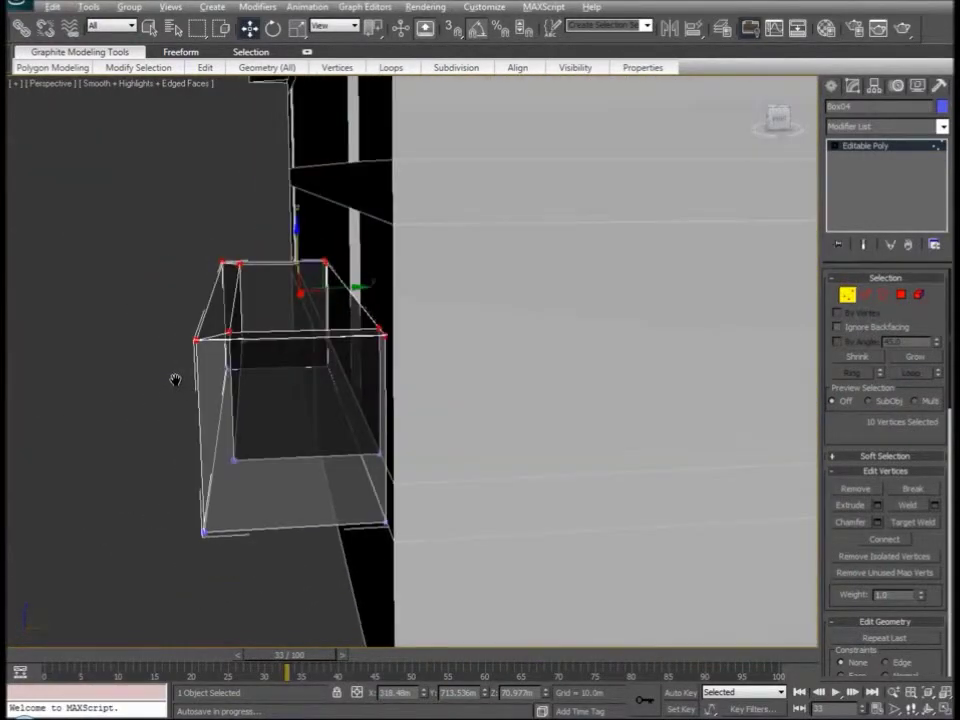
middle_click_drag(167, 326, 257, 349, "alt")
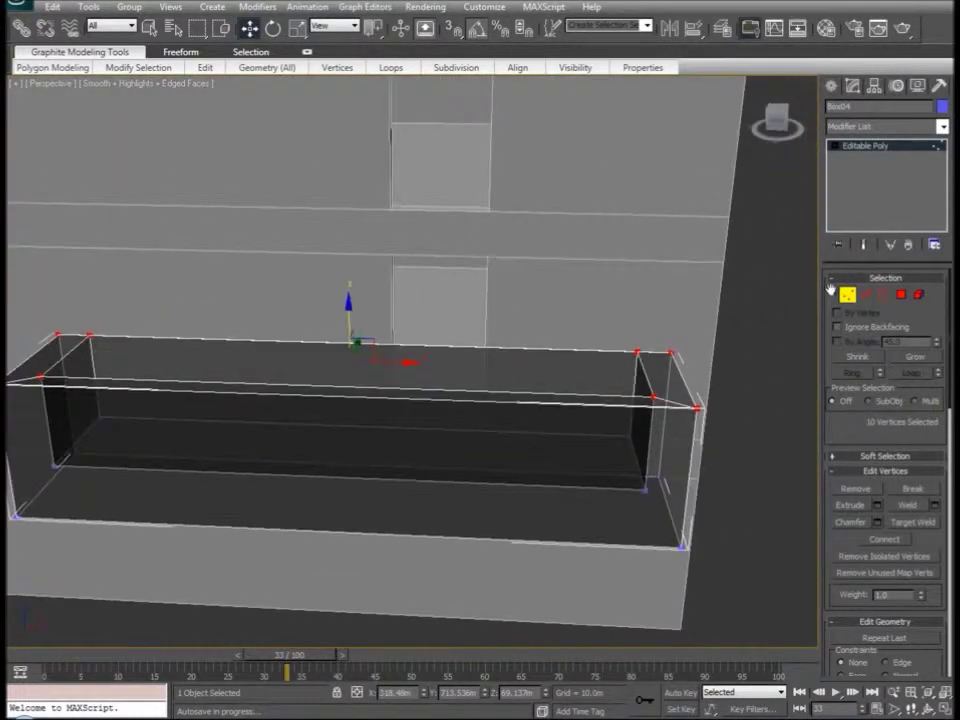
- Delete the two vertical polygons closing off the balcony on its wall side
left_click(902, 296)
left_click(481, 360)
key("Delete")
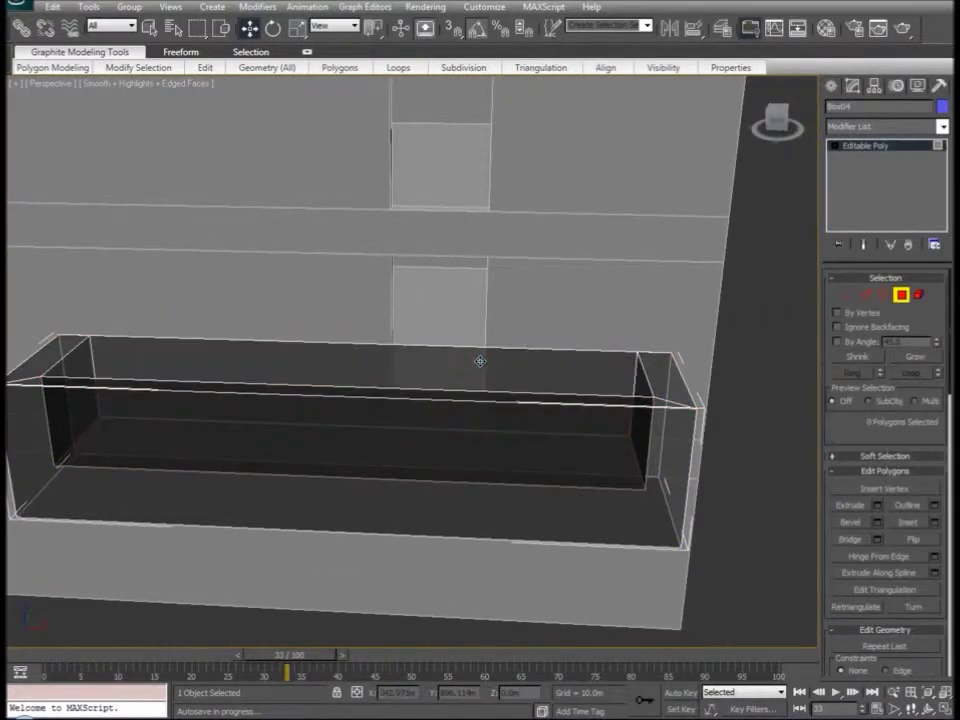
left_click(445, 360)
key("Delete")
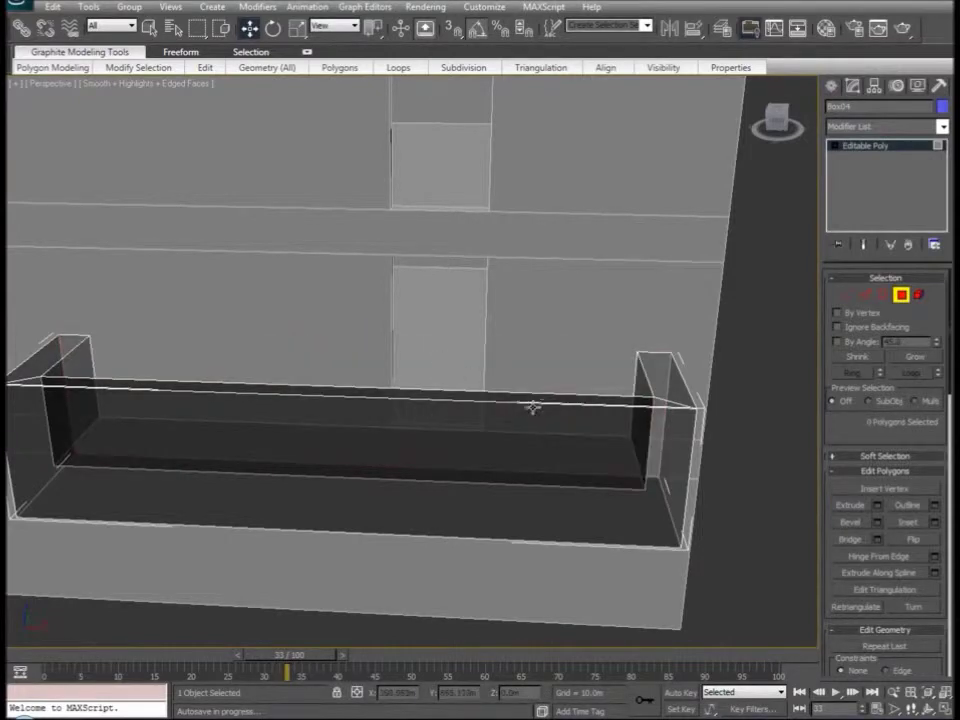
- Inspect the balcony's vertices in see-through display, selecting the two wall-side top corners and all of its vertices
middle_click_drag(544, 408, 808, 322, "alt")
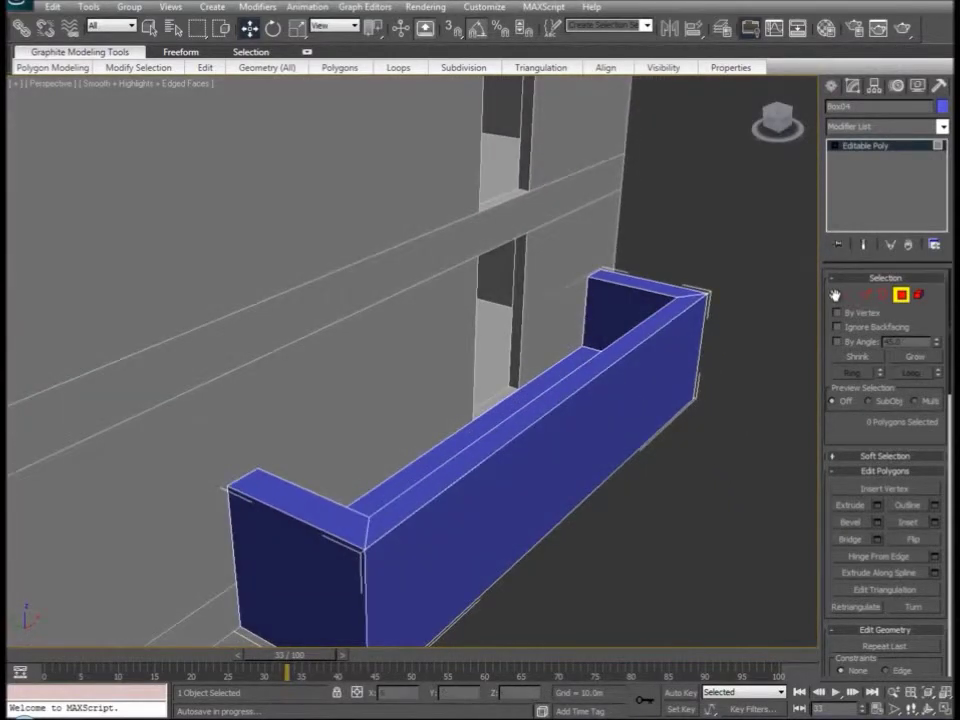
key("alt+x")
middle_click_drag(418, 386, 468, 368, "alt")
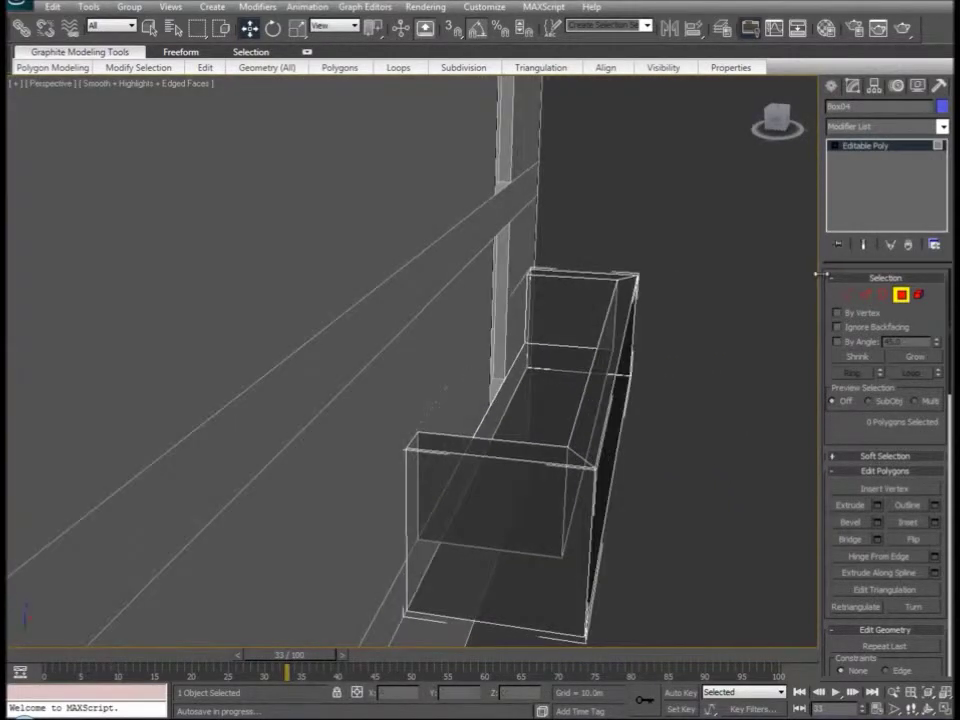
left_click(847, 297)
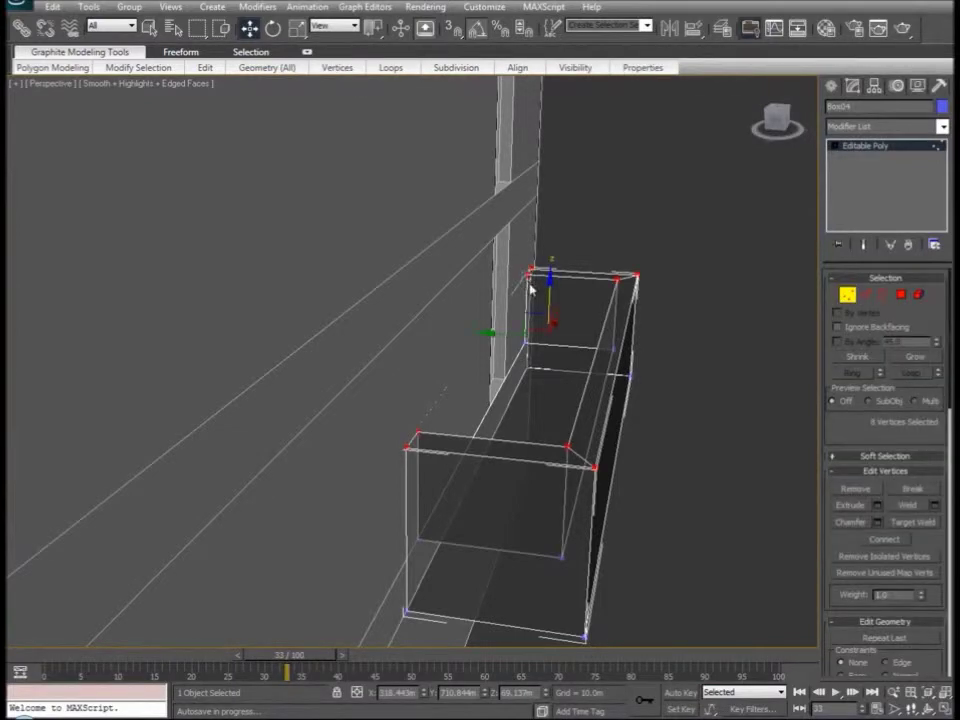
left_click(529, 273)
left_click(418, 439, "ctrl")
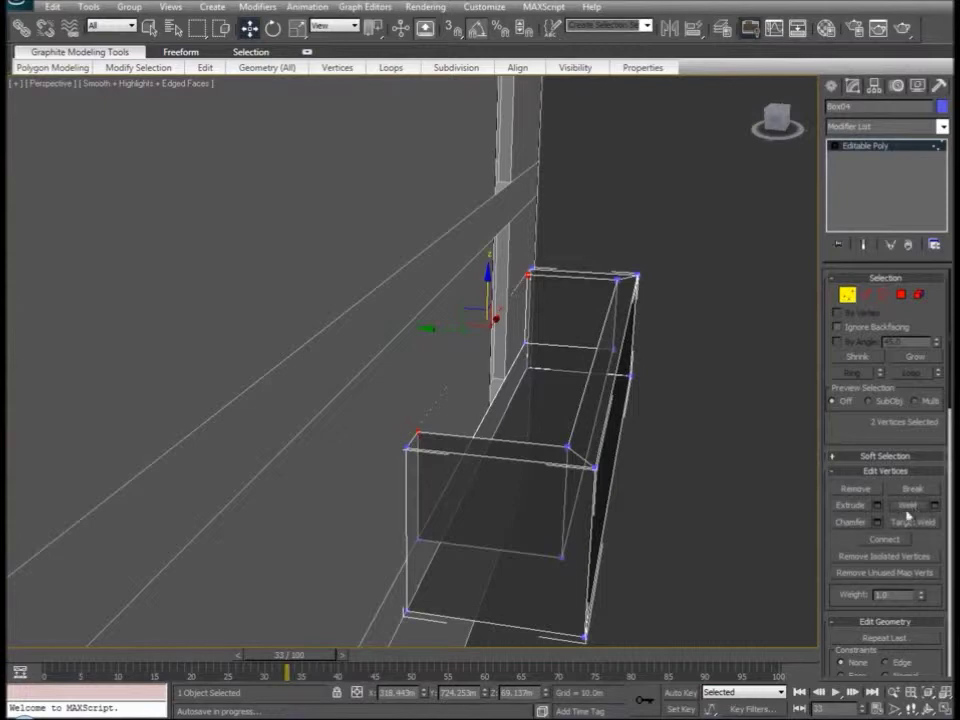
left_click_drag(720, 249, 369, 651)
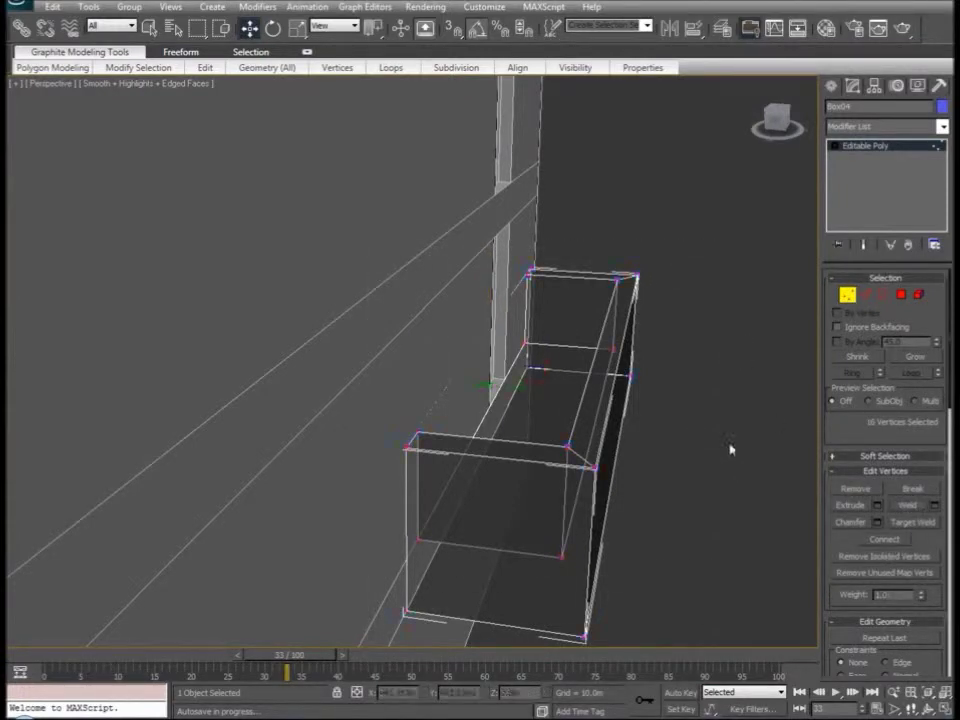
left_click(731, 449)
key("alt+x")
middle_click_drag(700, 467, 615, 462, "alt")
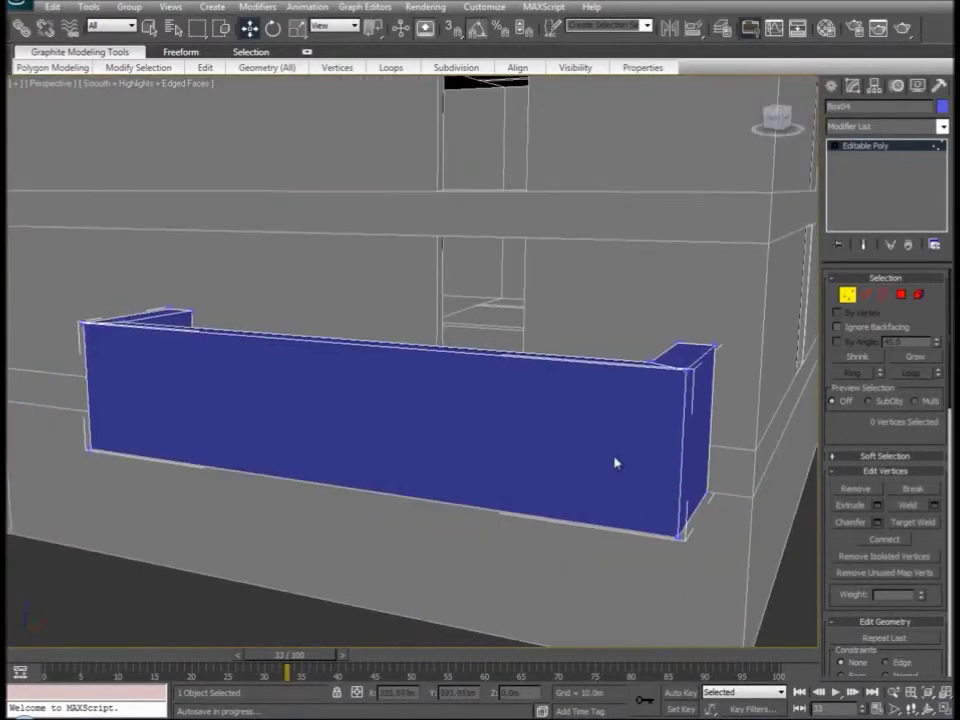
- Duplicate the whole balcony upward to the next storey as a single copy
left_click(847, 297)
scroll(551, 406, "down", 4)
left_click_drag(464, 352, 464, 213, "shift")
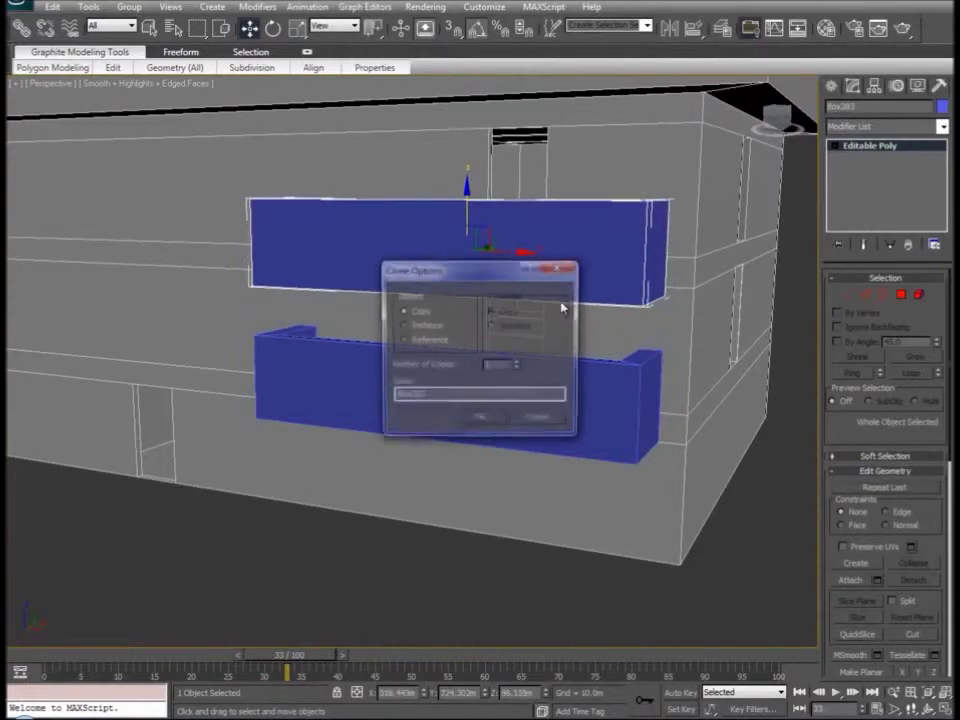
left_click(497, 422)
- Attach the two stacked balconies on each side of the nearest corner to the building object
mouse_move(504, 366)
middle_mouse_down("alt")
mouse_move(523, 334)
mouse_move(490, 380)
middle_mouse_up("alt")
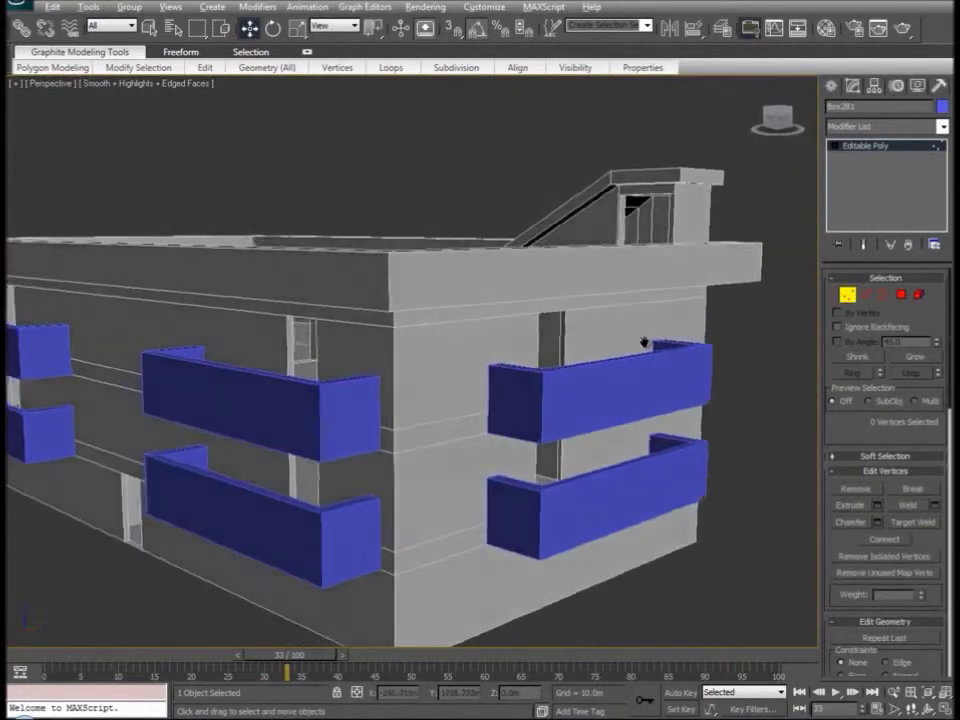
scroll(648, 348, "up", 3)
left_click(847, 294)
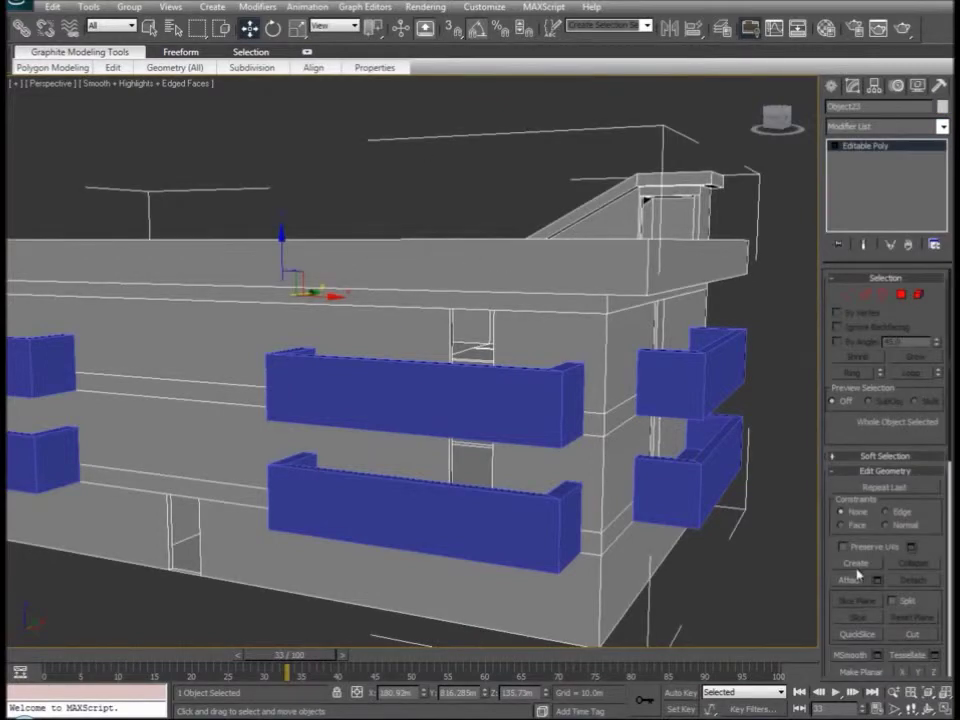
left_click(852, 579)
left_click(500, 420)
left_click(504, 538)
left_click(685, 481)
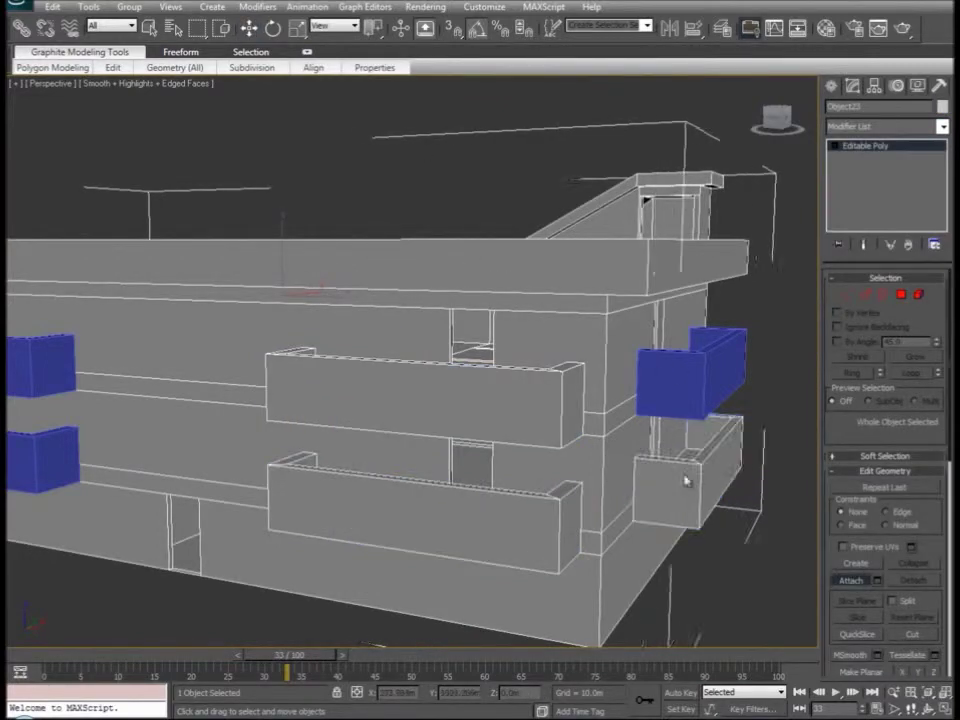
left_click(688, 372)
- Attach the six remaining balconies around the other parts of the facade to the building object
left_click(22, 362)
left_click(39, 469)
middle_click_drag(129, 416, 288, 415)
left_click(215, 385)
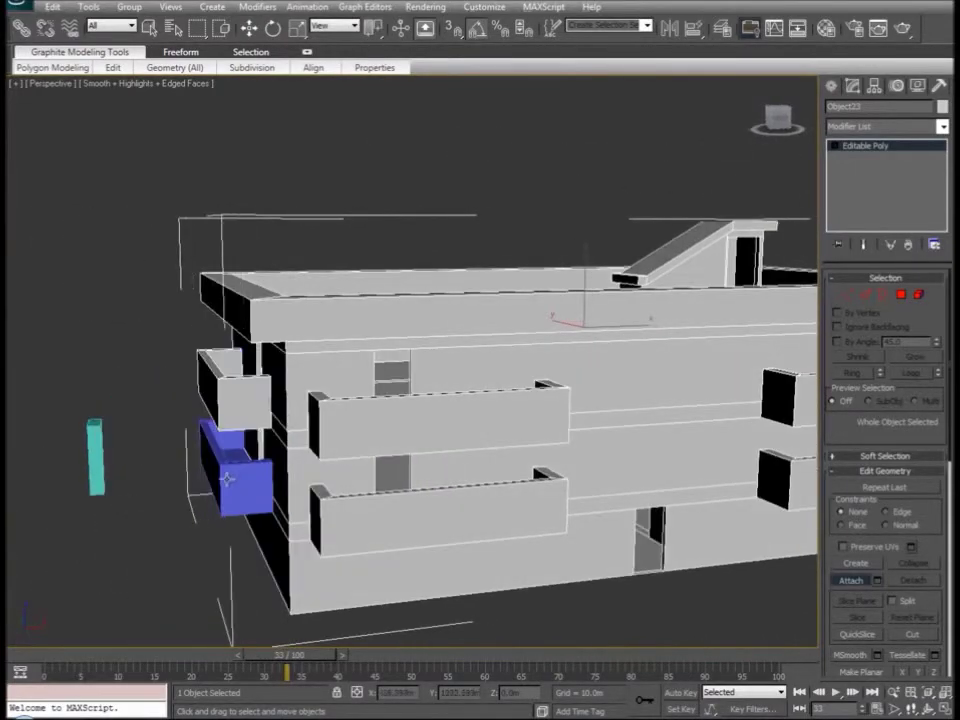
left_click(222, 480)
middle_click_drag(211, 498, 362, 498, "alt")
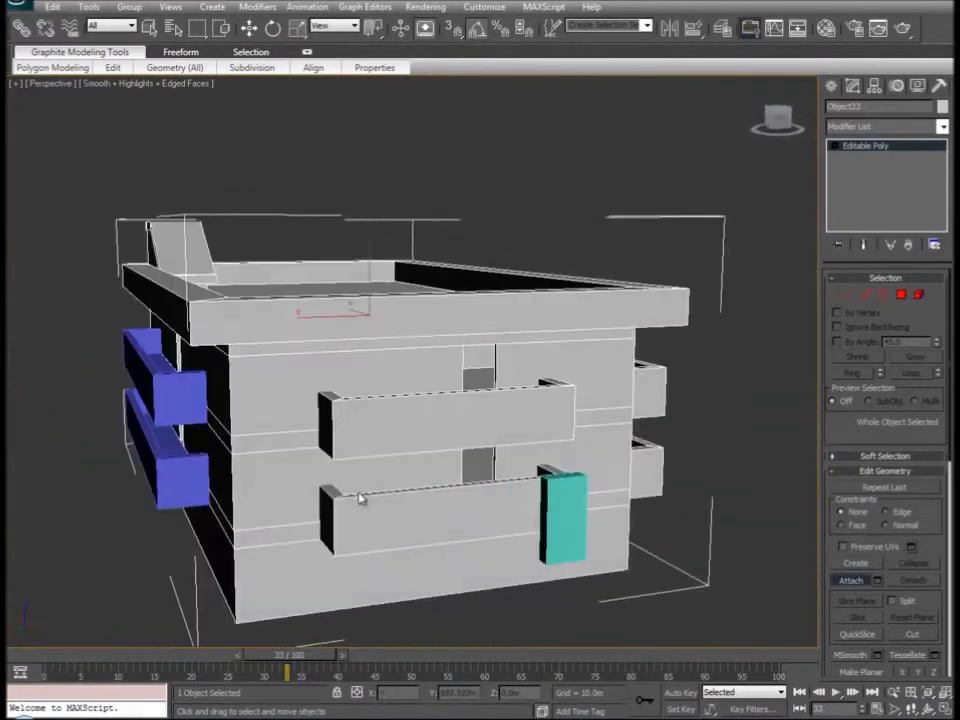
left_click(183, 419)
left_click(169, 488)
middle_click_drag(281, 519, 587, 431, "alt")
middle_click_drag(449, 445, 506, 417)
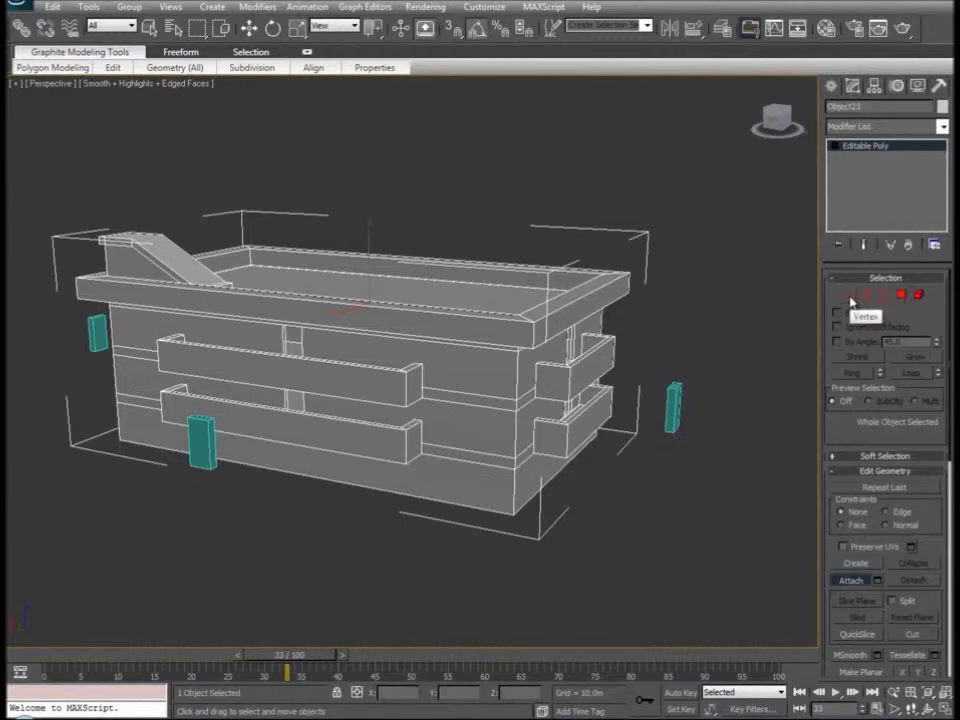
- Delete the three leftover teal boxes standing around the building
left_click(769, 495)
left_click(674, 415)
key("Delete")
left_click(201, 441)
key("Delete")
left_click(97, 333)
key("Delete")
middle_click_drag(692, 438, 376, 420, "alt")
middle_click_drag(455, 414, 432, 425, "alt")
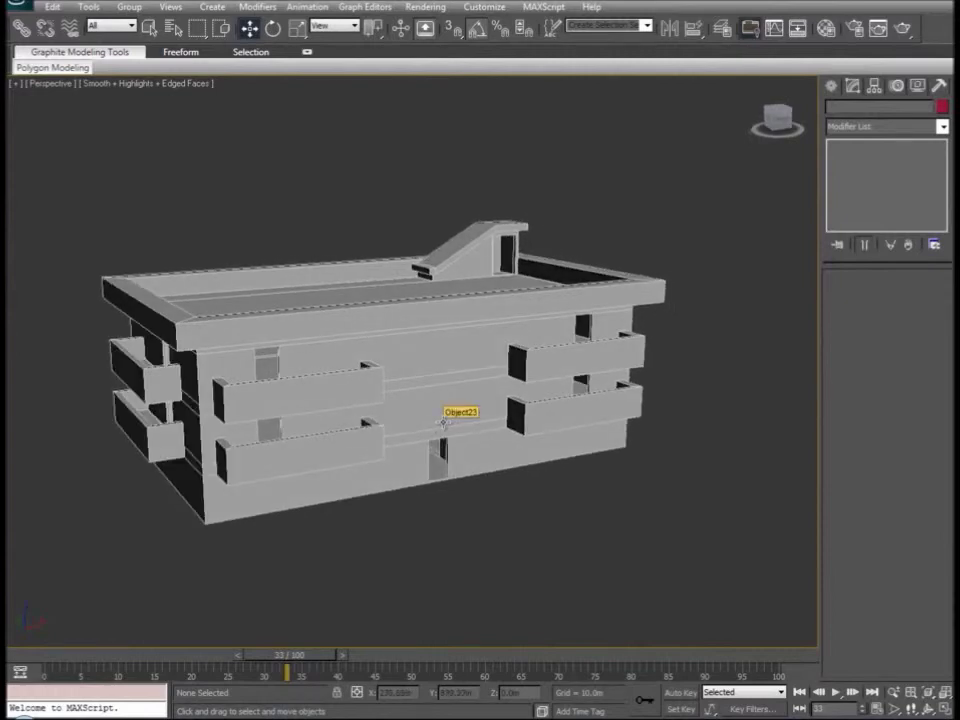
- Bring up the display and transform commands with nothing selected
middle_click_drag(427, 440, 452, 436, "alt")
scroll(345, 352, "down", 5)
right_click(256, 262)
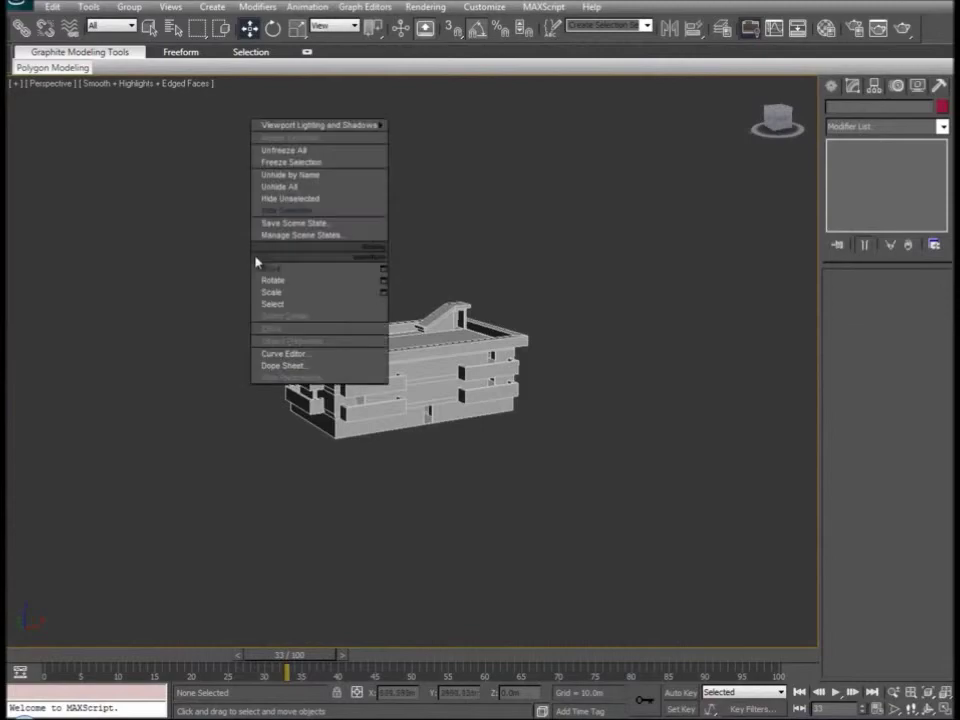